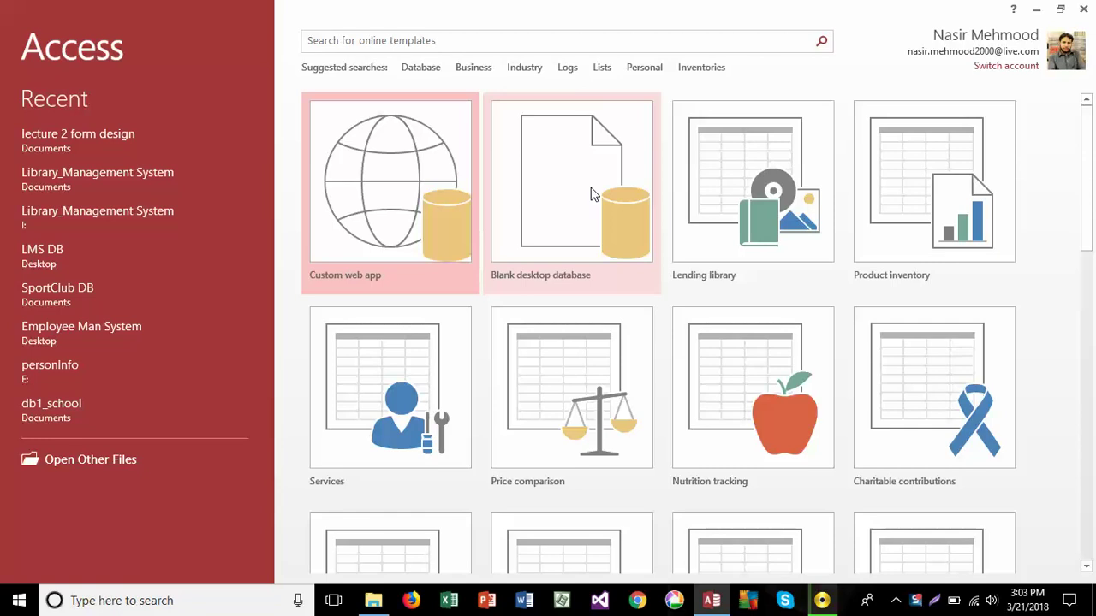
Create a blank desktop database named relationship.
click(591, 194)
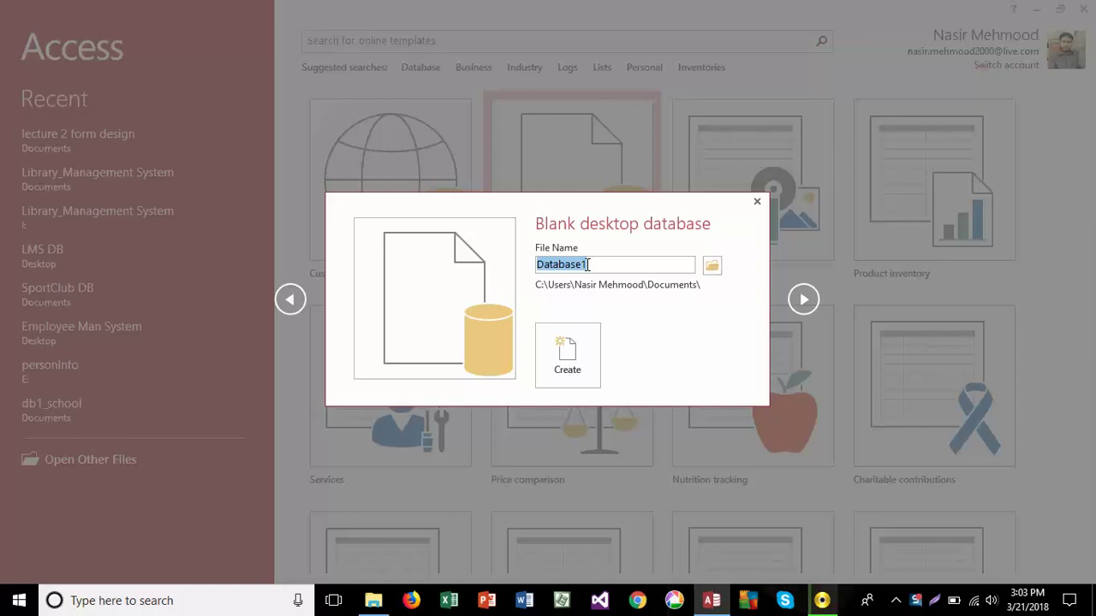
text(rela)
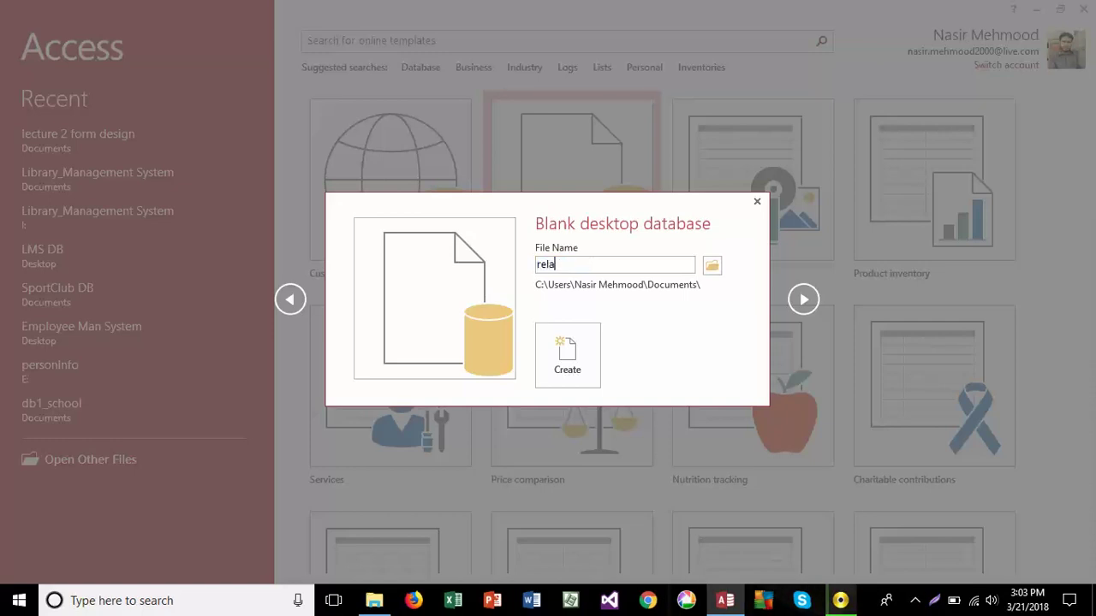
text(tionship)
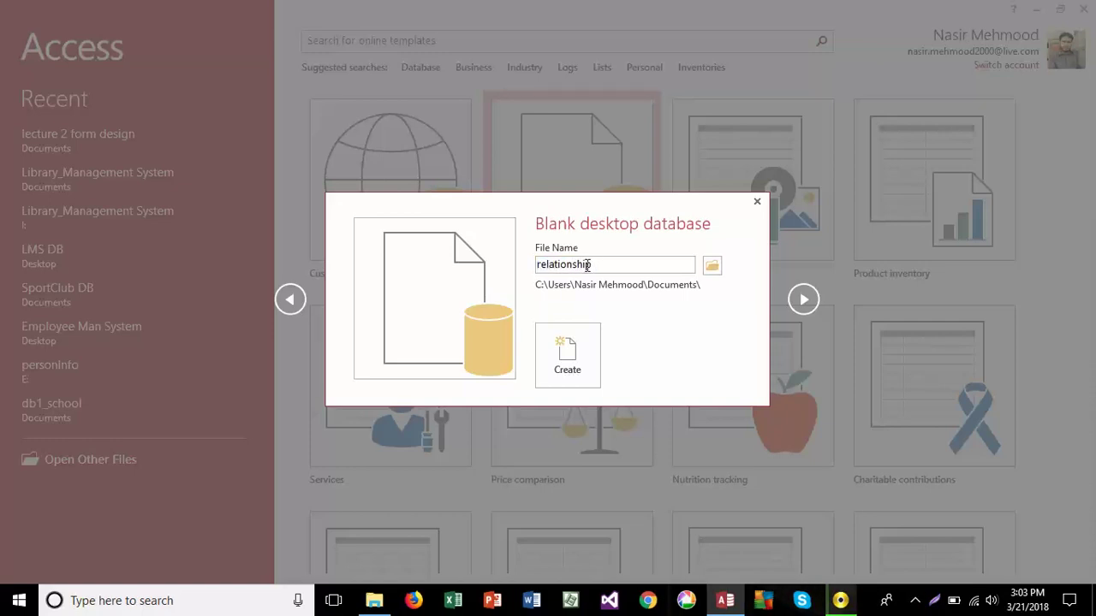
click(575, 334)
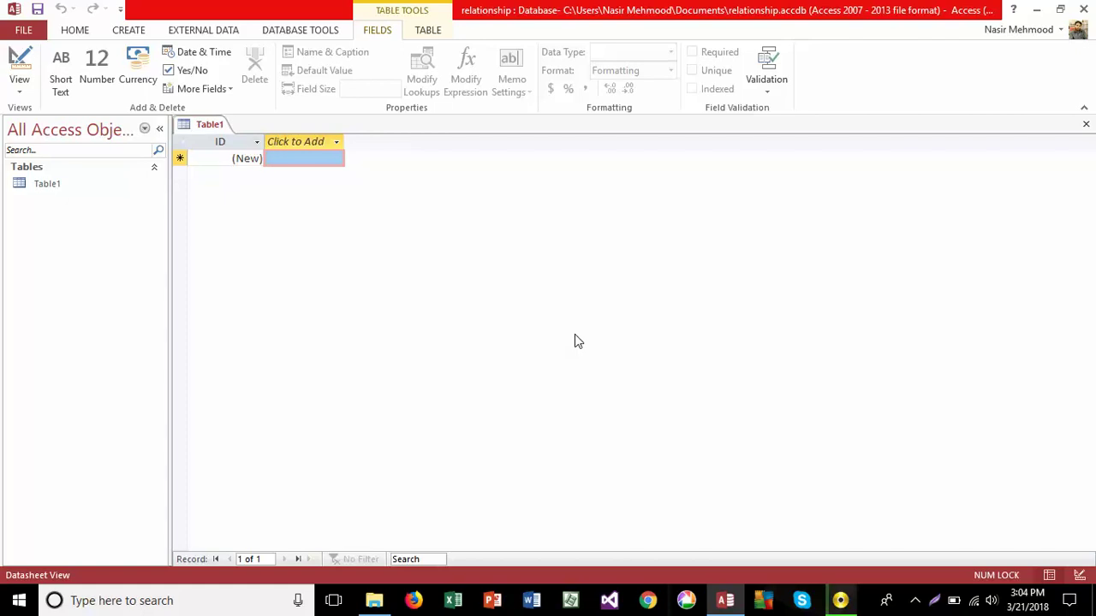
Switch to Word, dismiss the activation notice and create a blank document.
click(1036, 10)
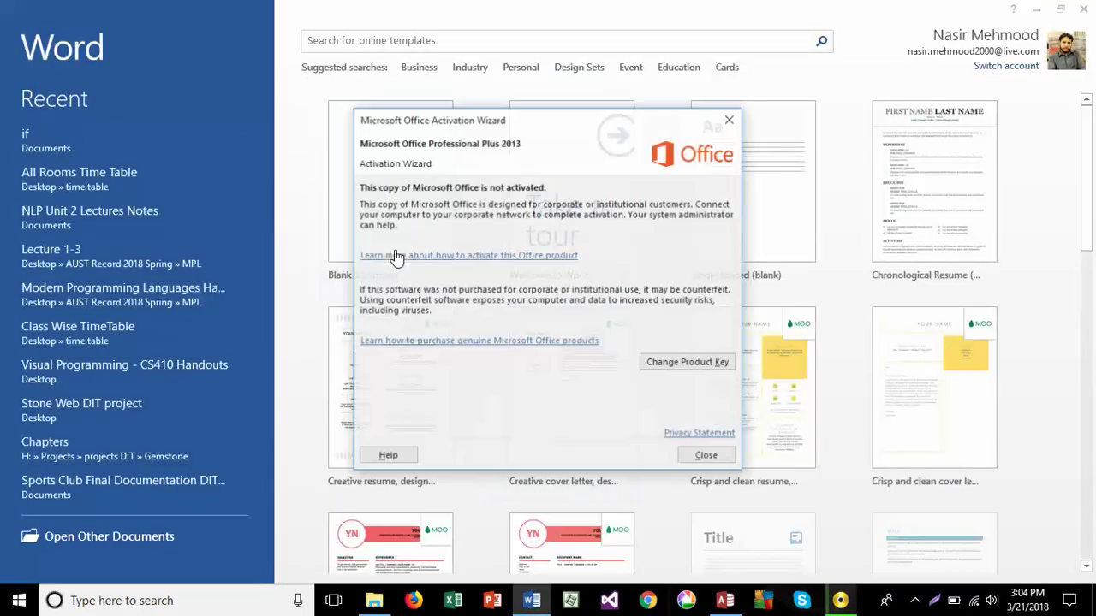
click(728, 120)
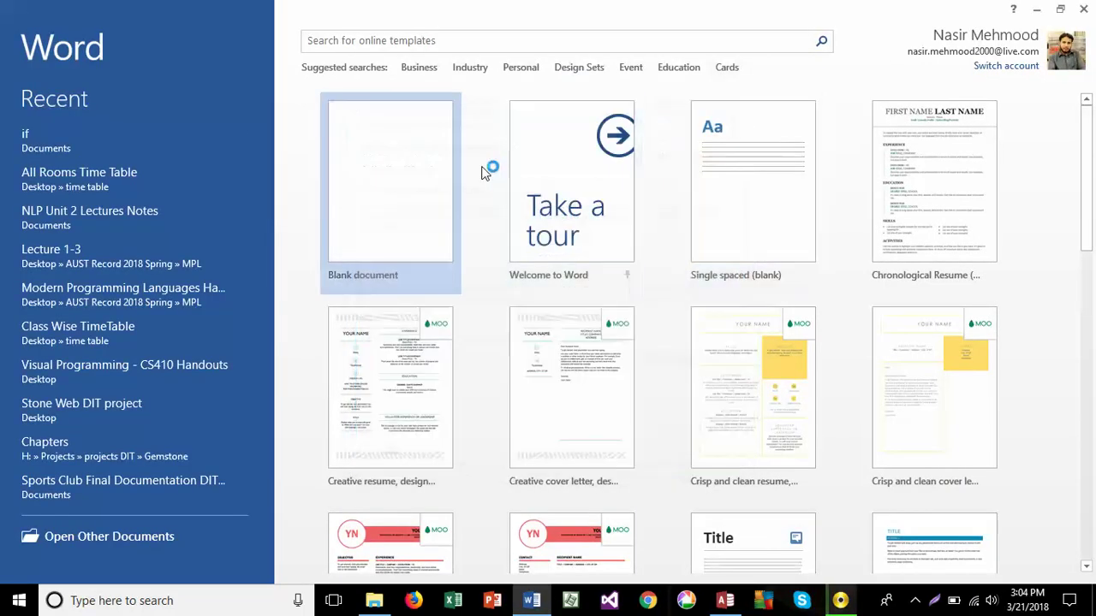
click(361, 181)
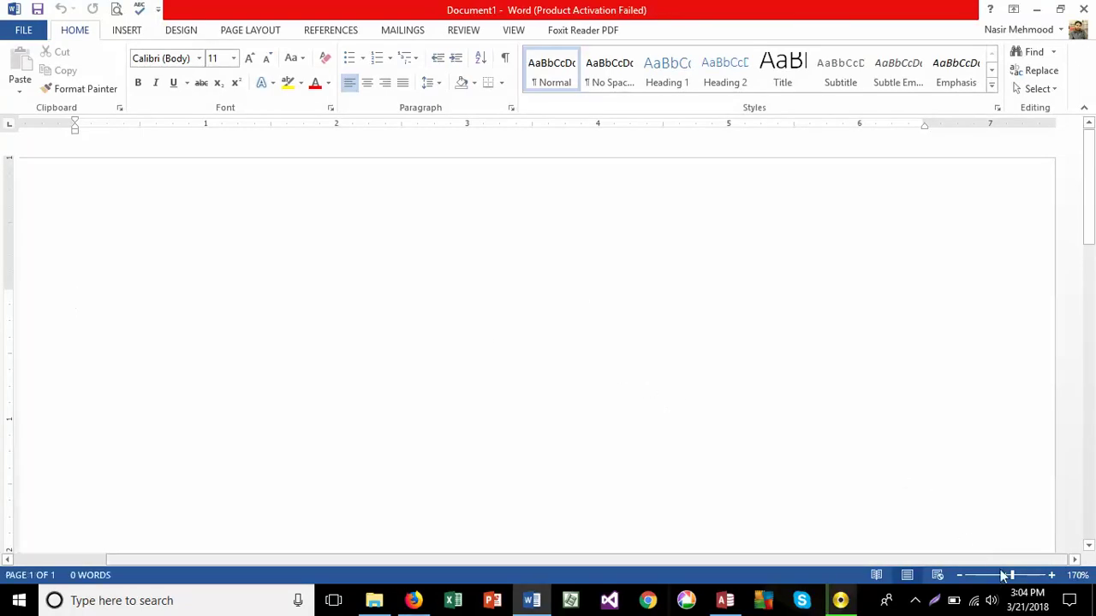
Draw a rectangle about 1.84" wide and 0.52" high near the page's upper-left corner and label it Student.
drag(1010, 575, 1005, 575)
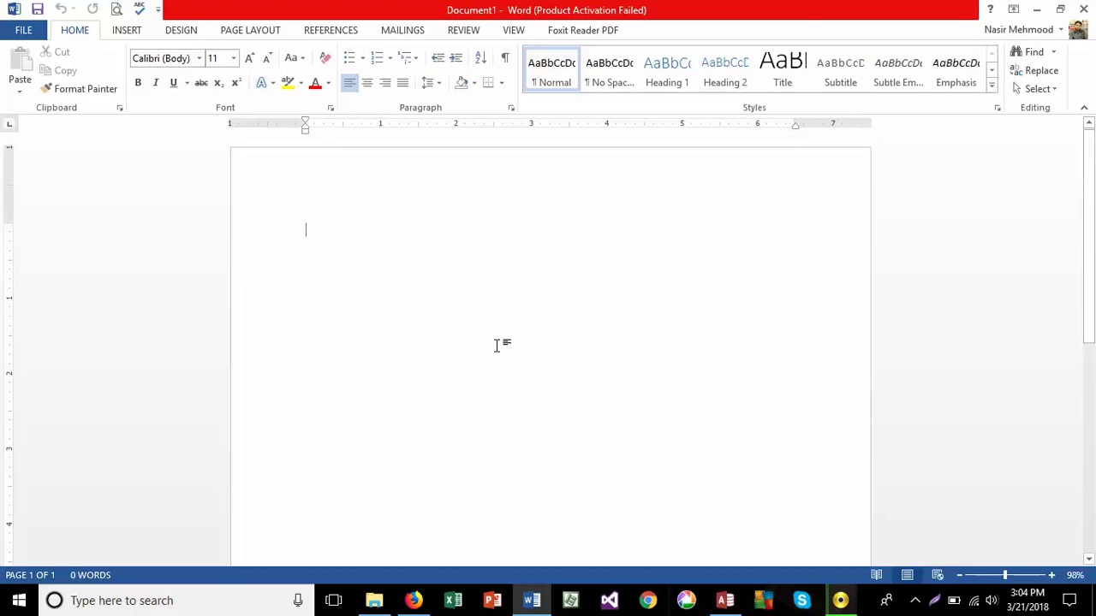
click(127, 31)
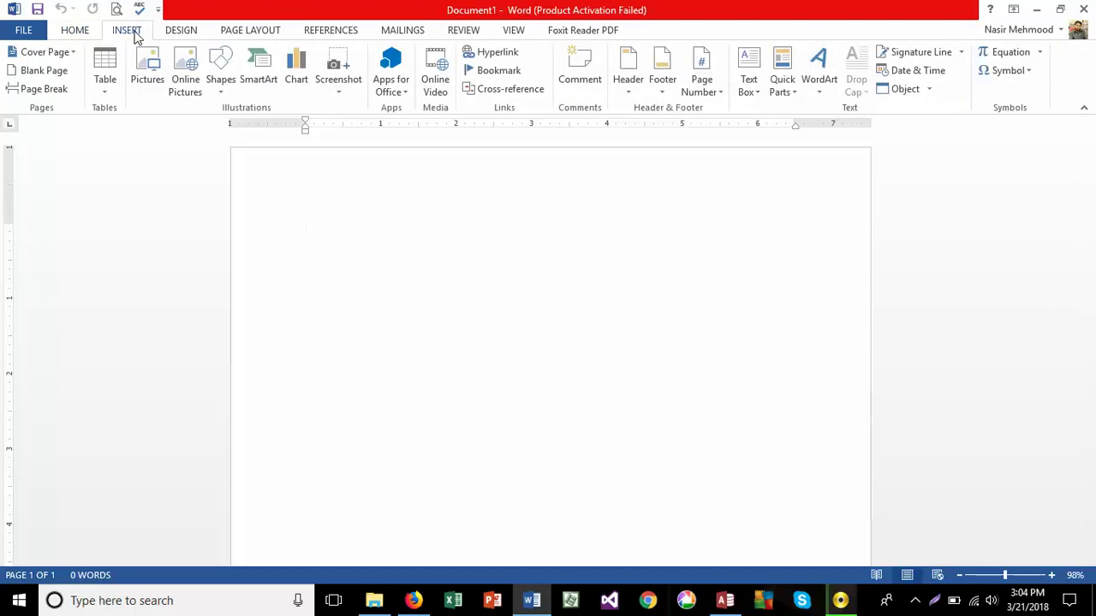
click(221, 84)
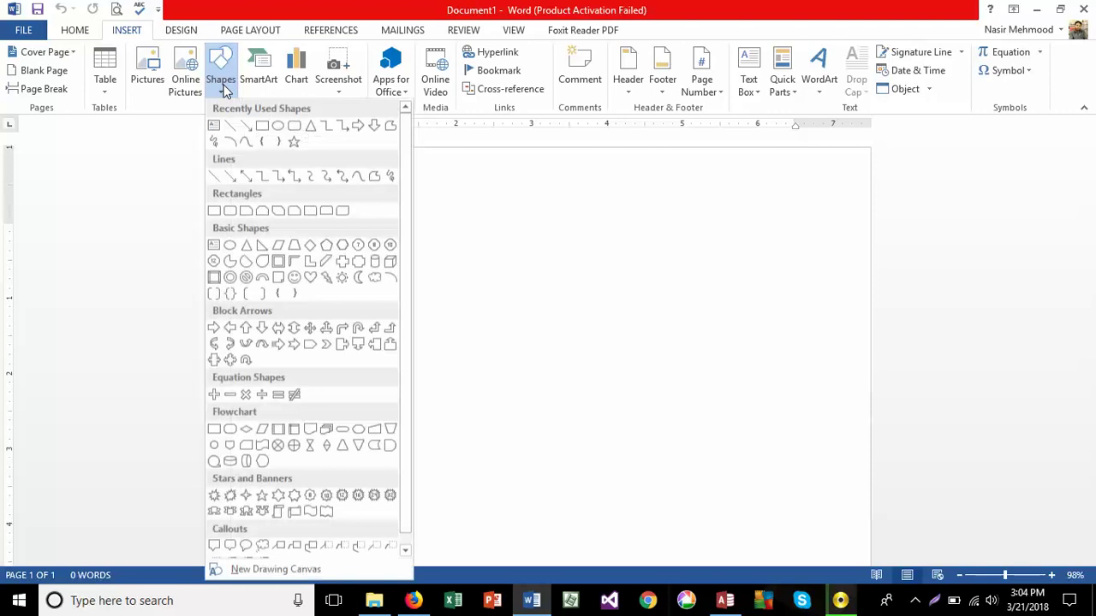
click(262, 127)
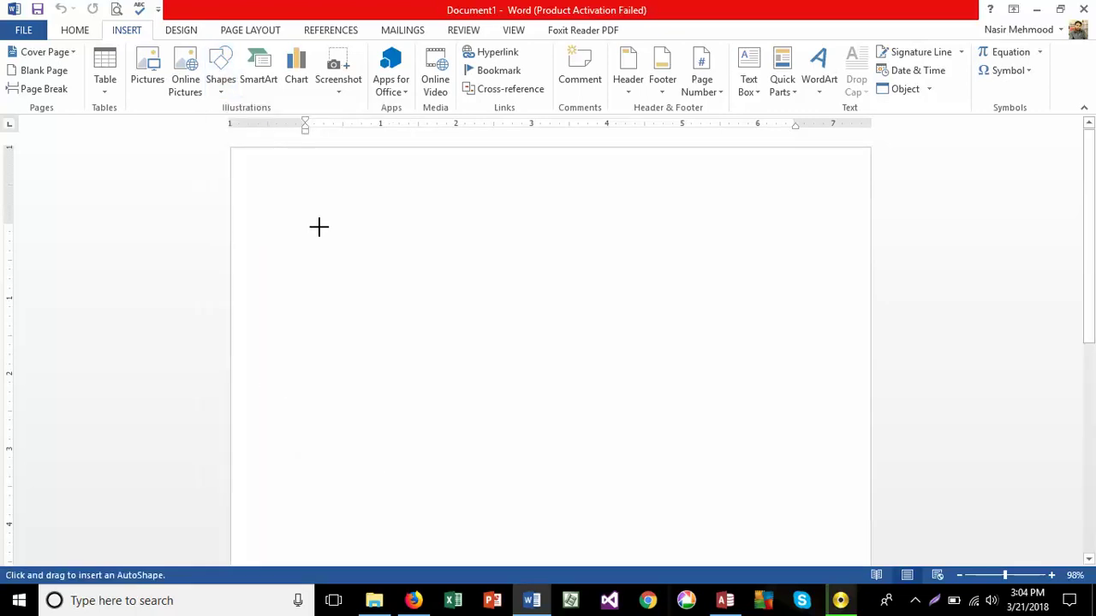
mouse_move(318, 227)
mouse_down()
mouse_move(408, 279)
mouse_move(473, 268)
mouse_move(459, 266)
mouse_up()
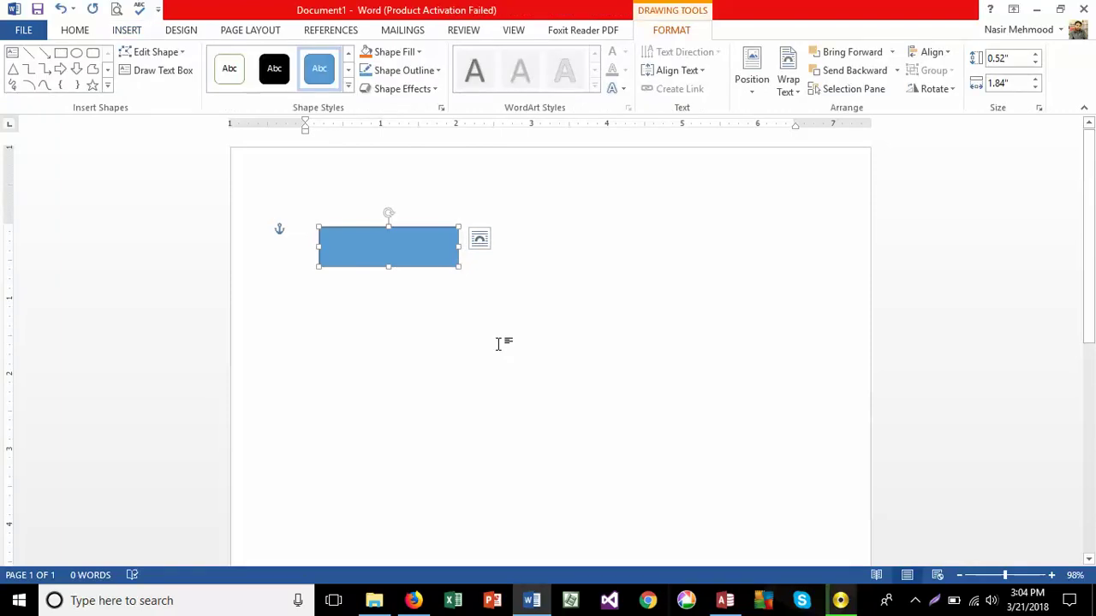
text(Student)
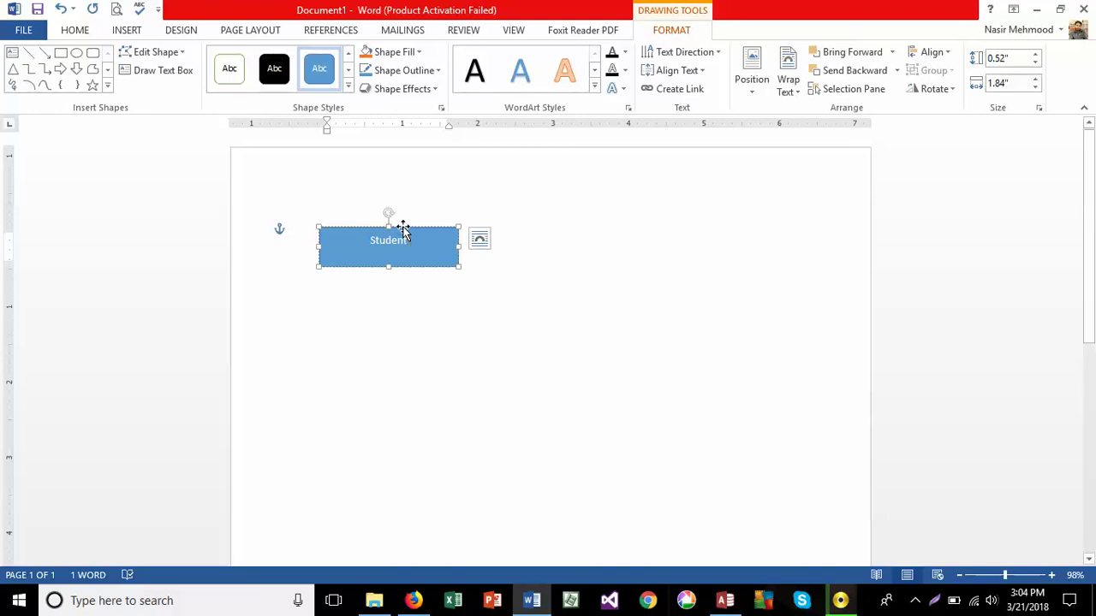
Copy the Student rectangle to the right side of the page and relabel the copy Employee.
drag(403, 231, 741, 344)
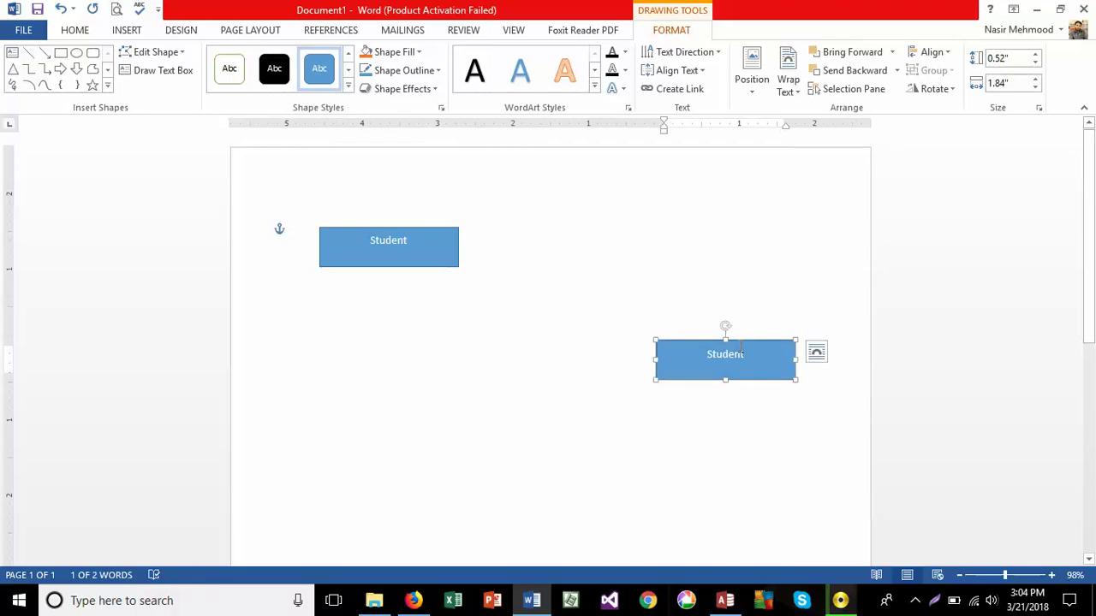
double_click(737, 354)
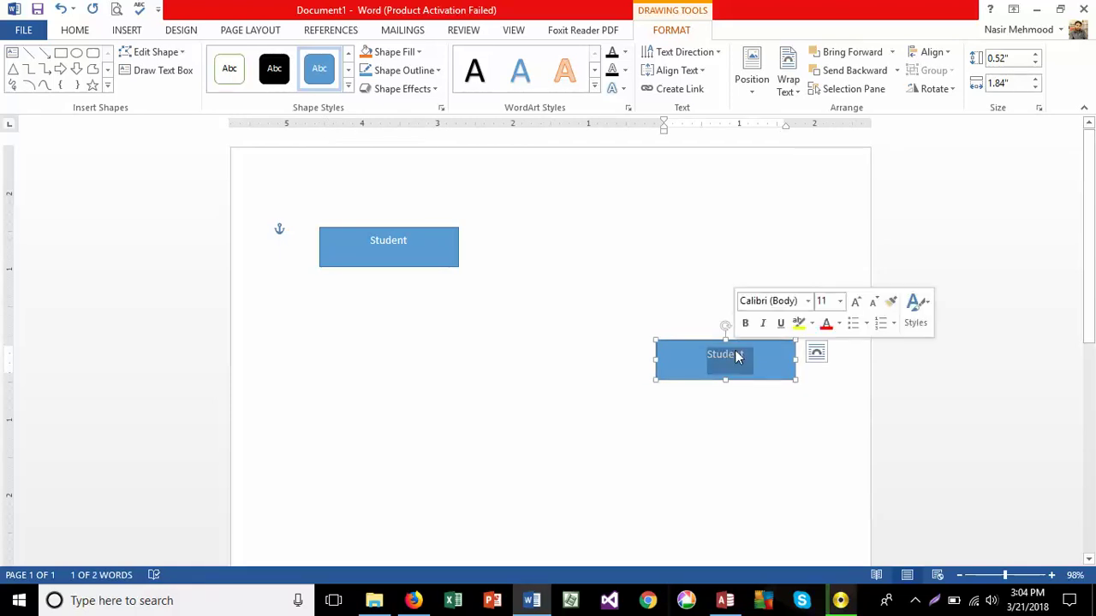
text(Employee)
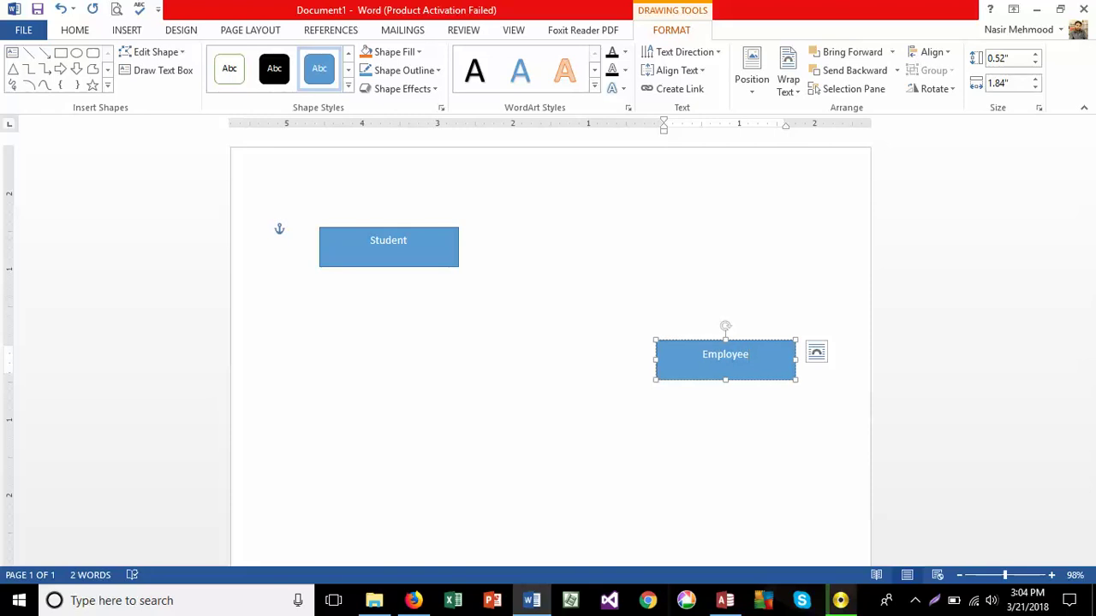
Copy the Student rectangle straight down the page and relabel the copy Class.
click(439, 225)
click(436, 231)
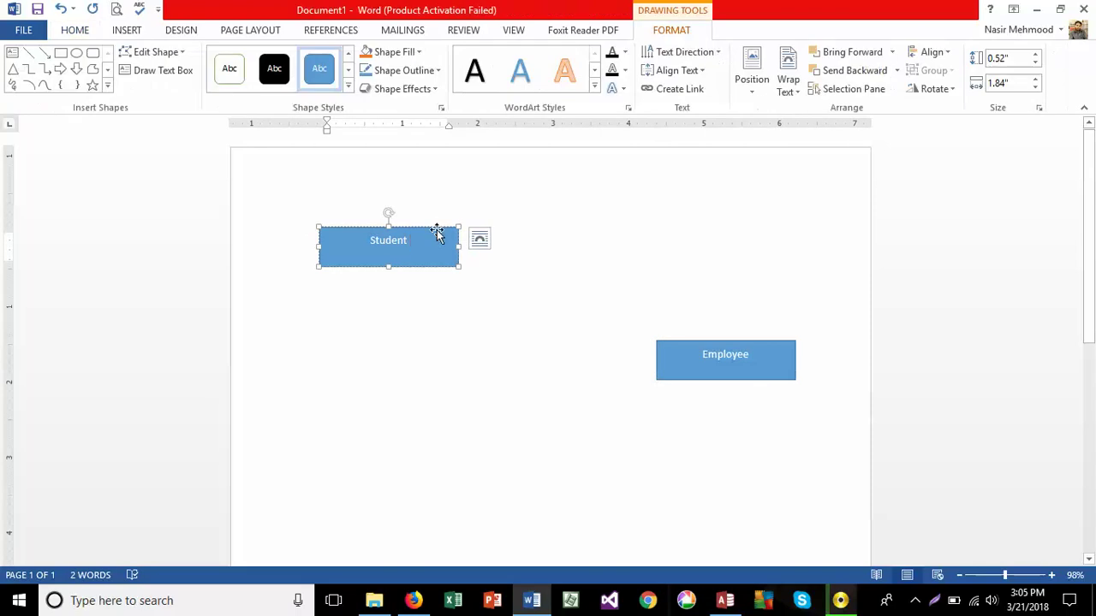
drag(436, 231, 437, 402)
double_click(393, 417)
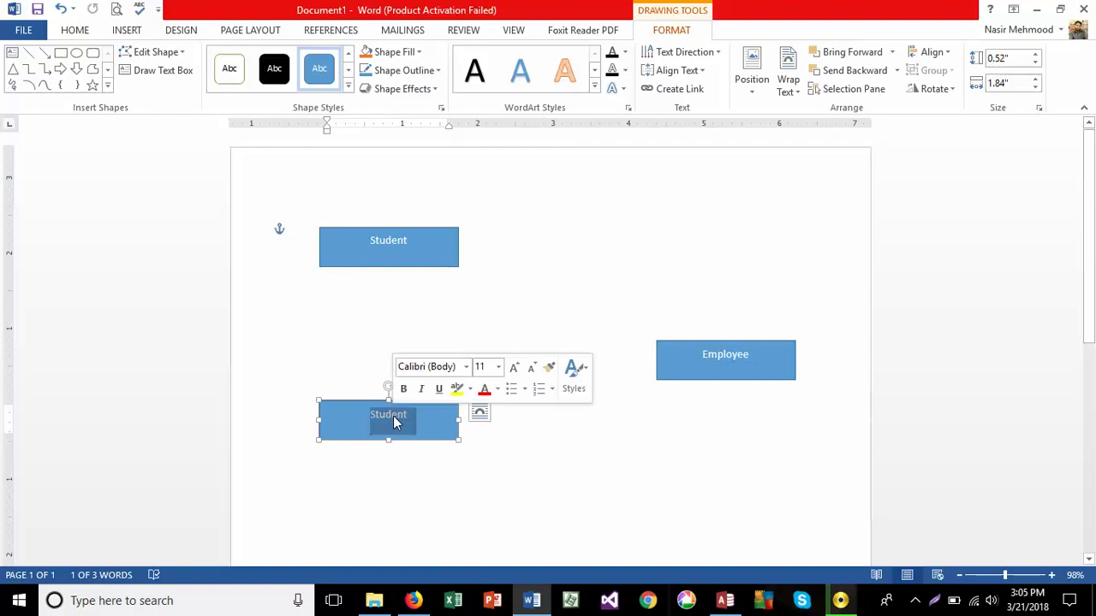
text(Class)
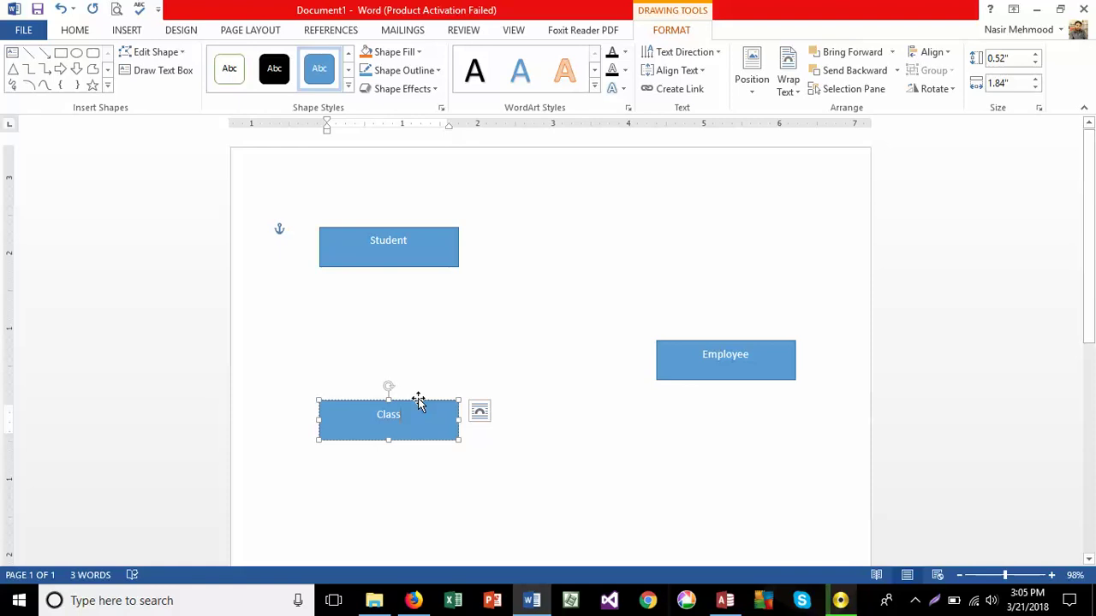
Copy the Class rectangle to the page's lower right, below Employee, and relabel the copy Subject.
drag(418, 403, 759, 514)
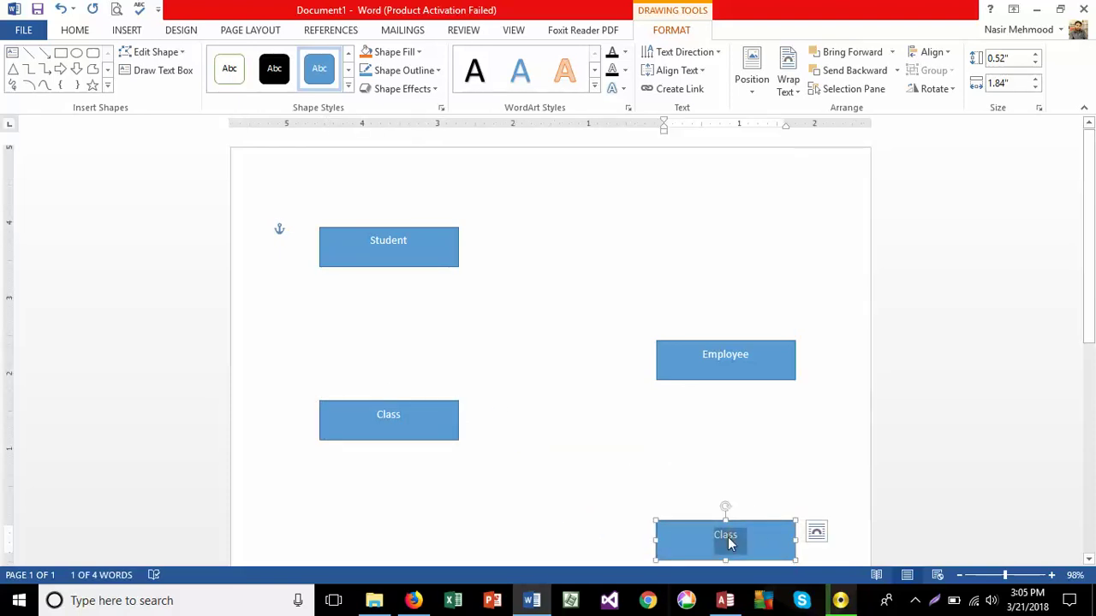
text(Subjec)
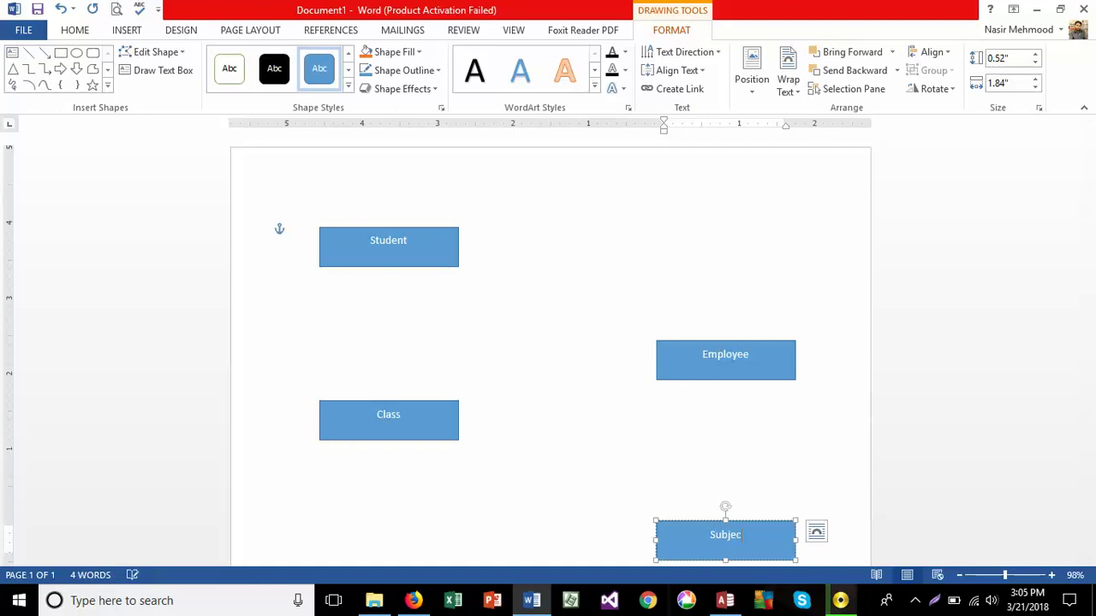
text(t)
Rearrange the boxes into two rows, with Employee level with Student and Subject roughly level with a lowered Class box.
drag(768, 344, 776, 232)
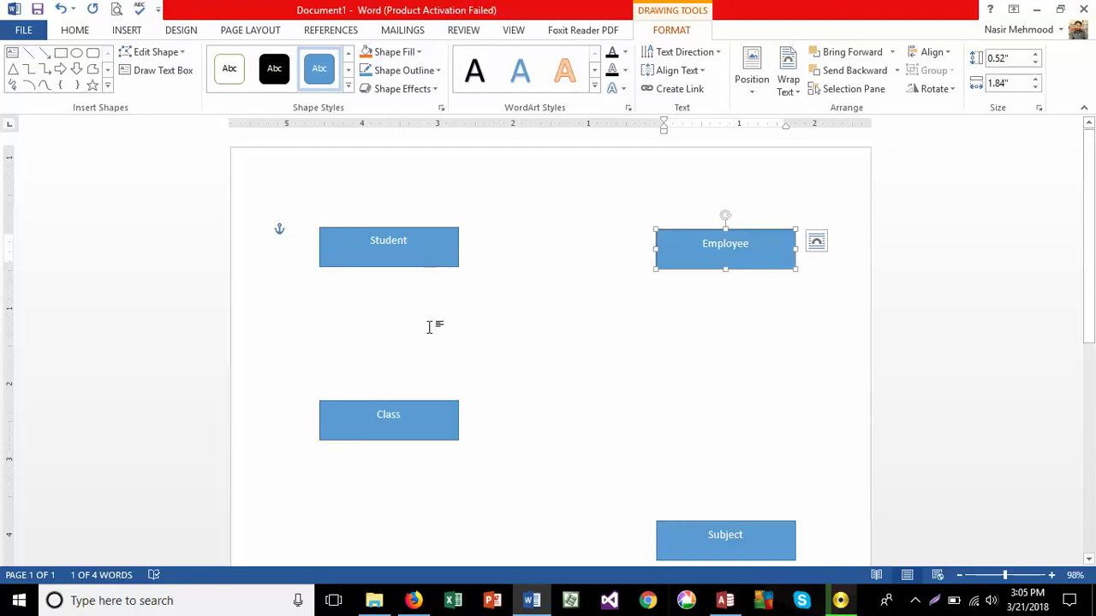
click(422, 407)
drag(422, 407, 420, 485)
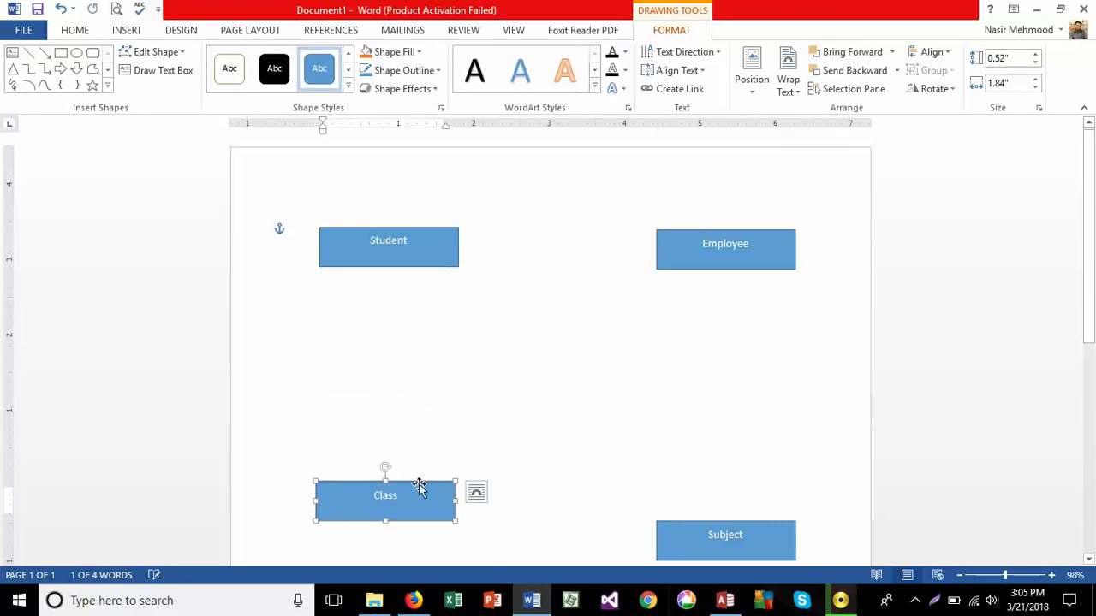
drag(727, 521, 732, 469)
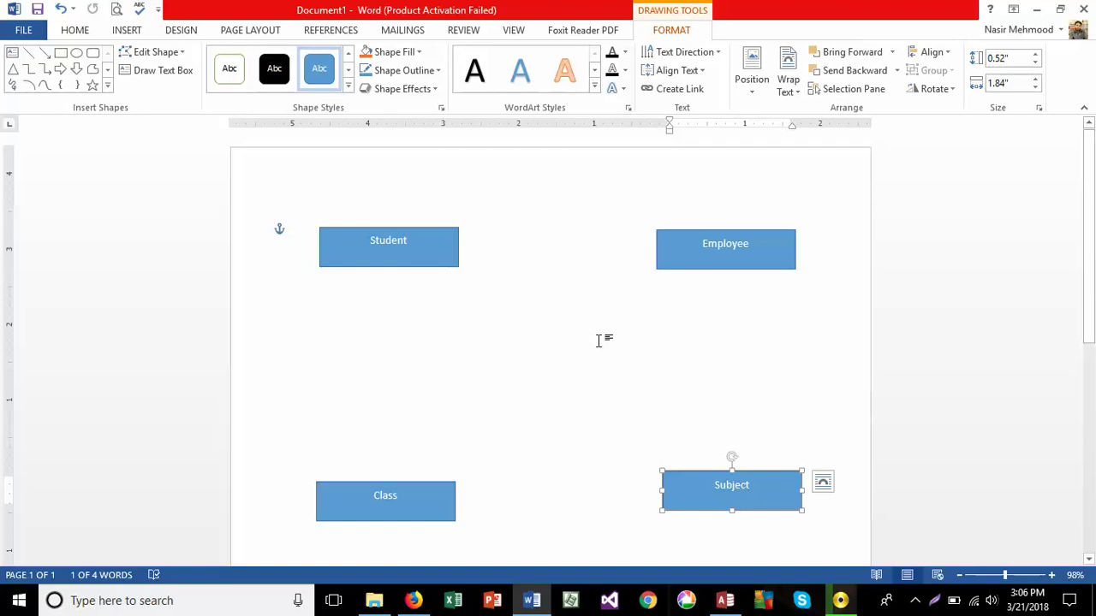
Draw a diamond about 1.15" wide and high and place it midway between the Student and Class boxes.
click(421, 230)
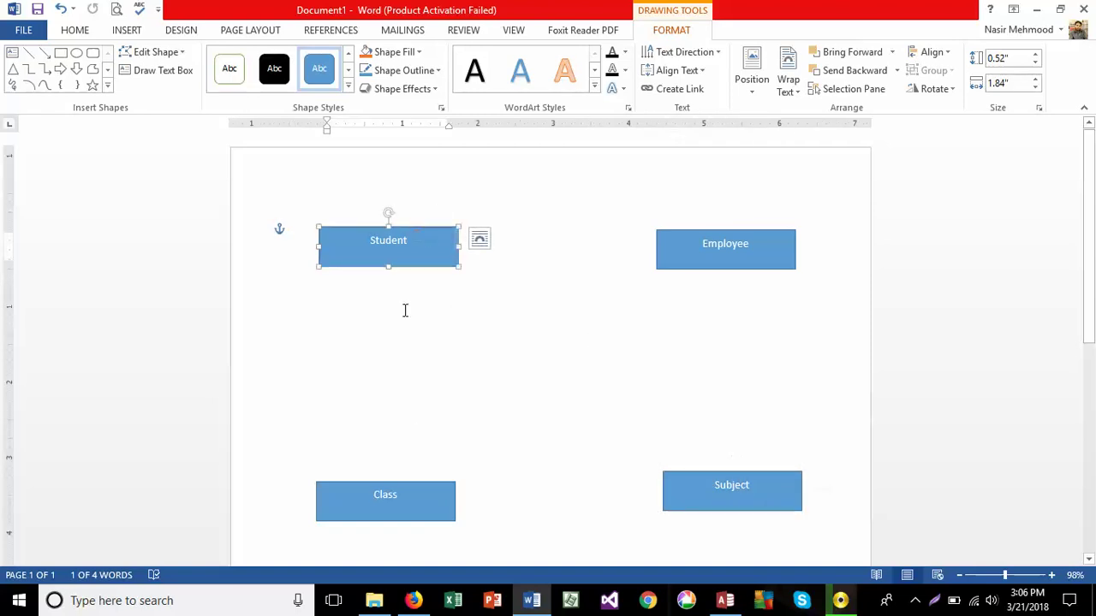
click(406, 485)
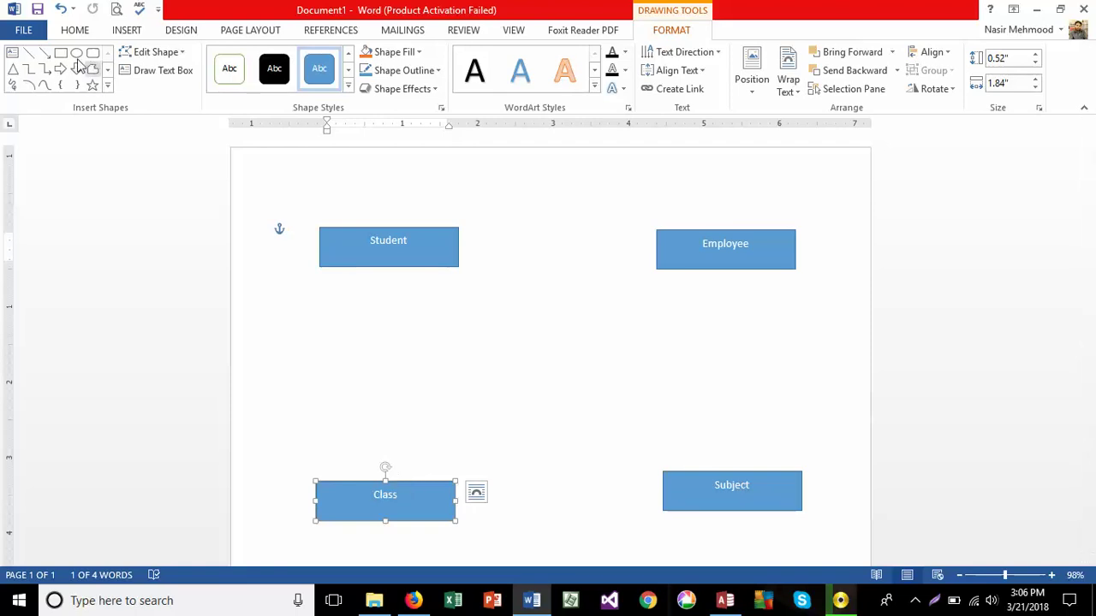
click(108, 86)
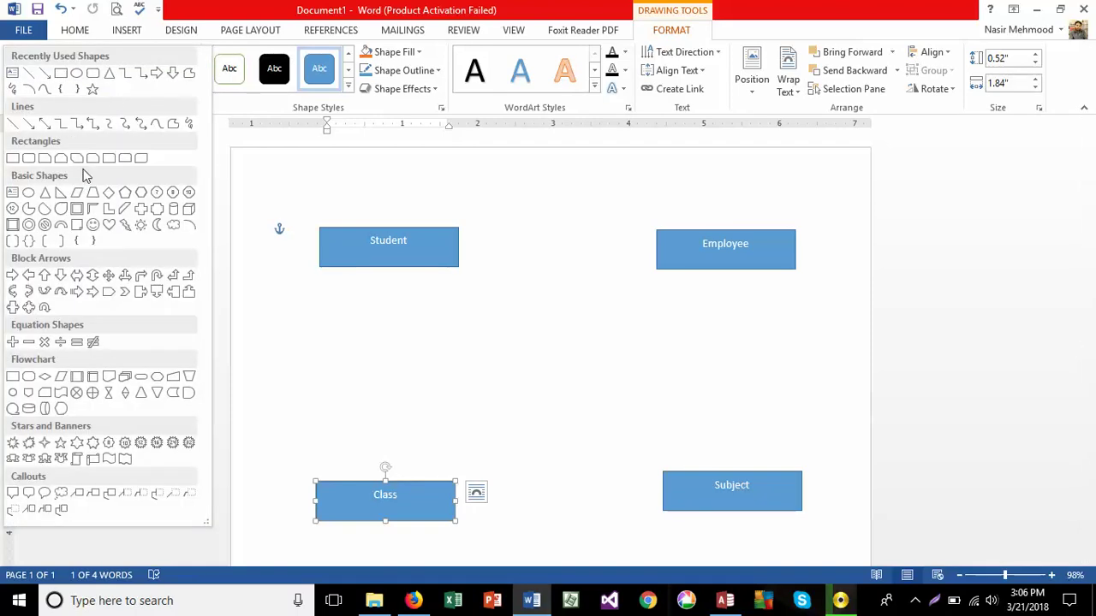
click(106, 193)
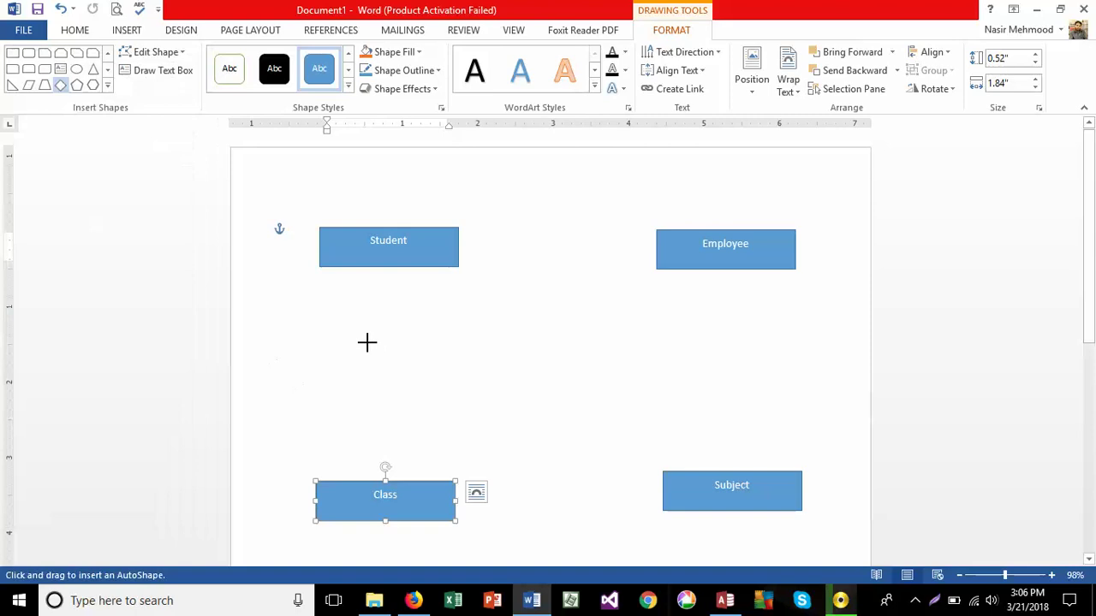
drag(348, 346, 386, 394)
drag(435, 437, 435, 433)
drag(404, 375, 392, 353)
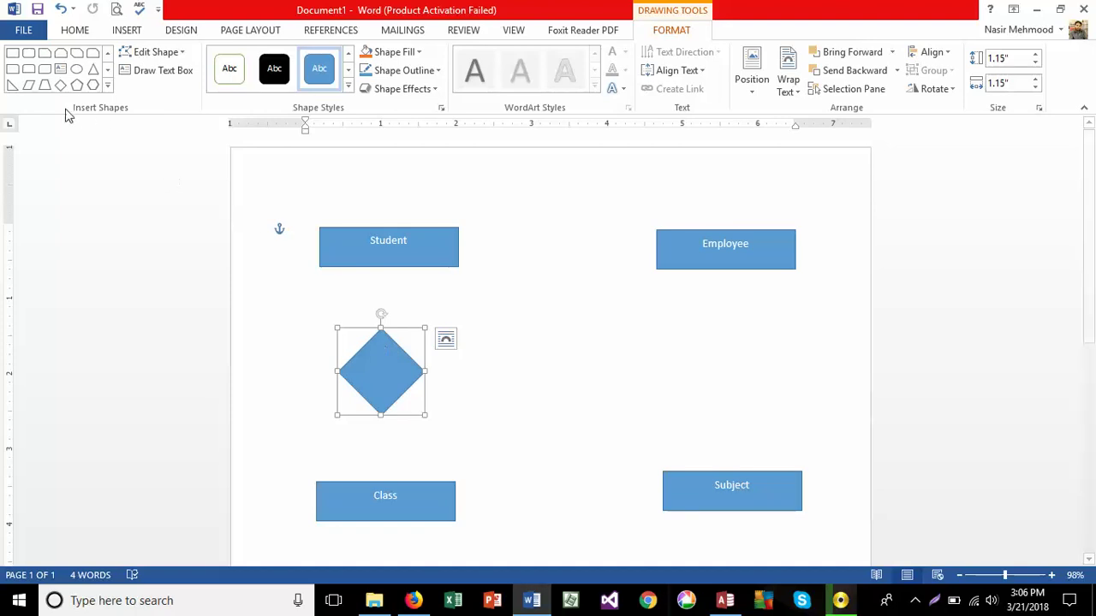
Draw a straight line about 2.89" long from the Student box past the diamond to the Class box.
click(107, 52)
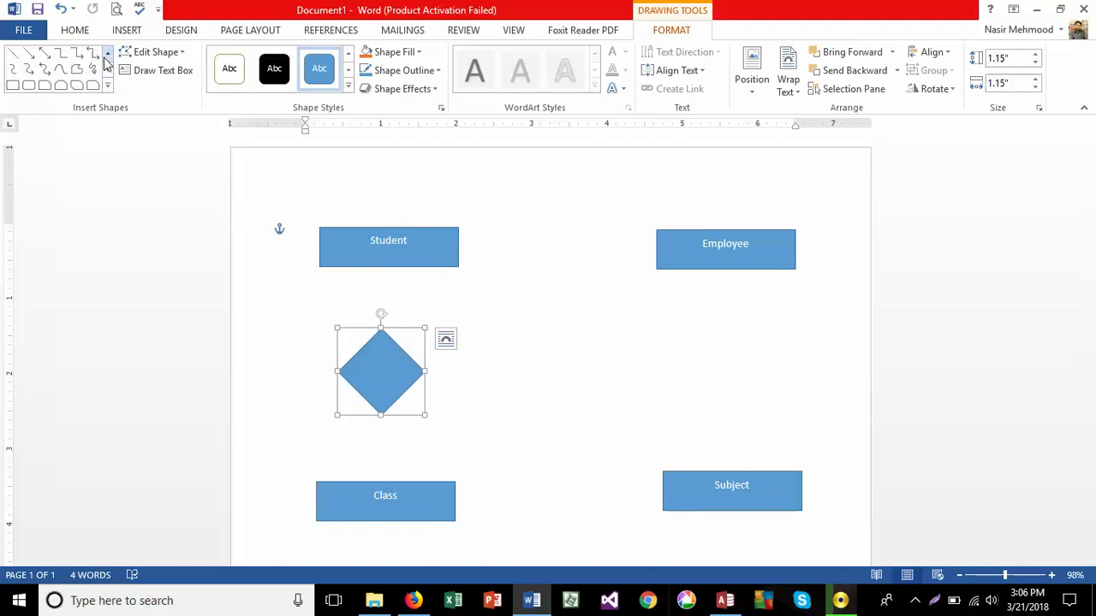
click(12, 52)
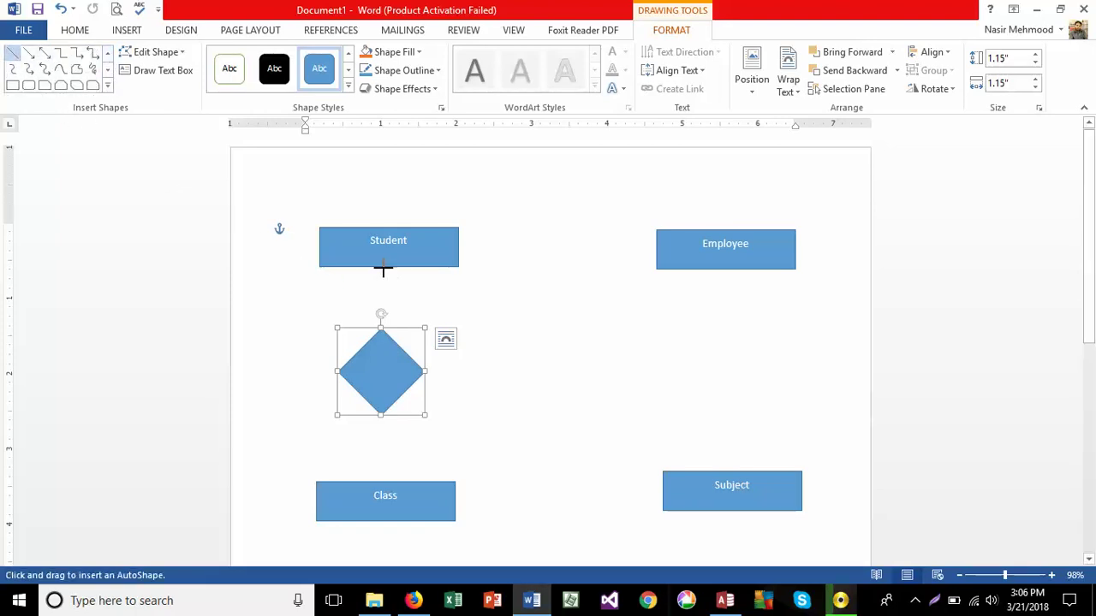
drag(380, 269, 381, 314)
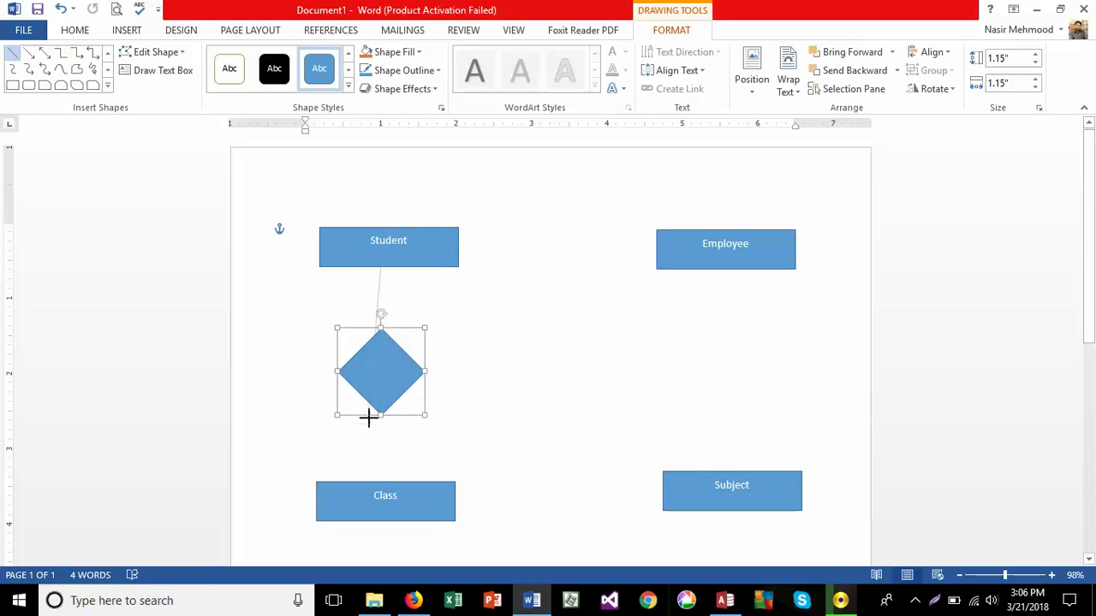
drag(383, 417, 381, 485)
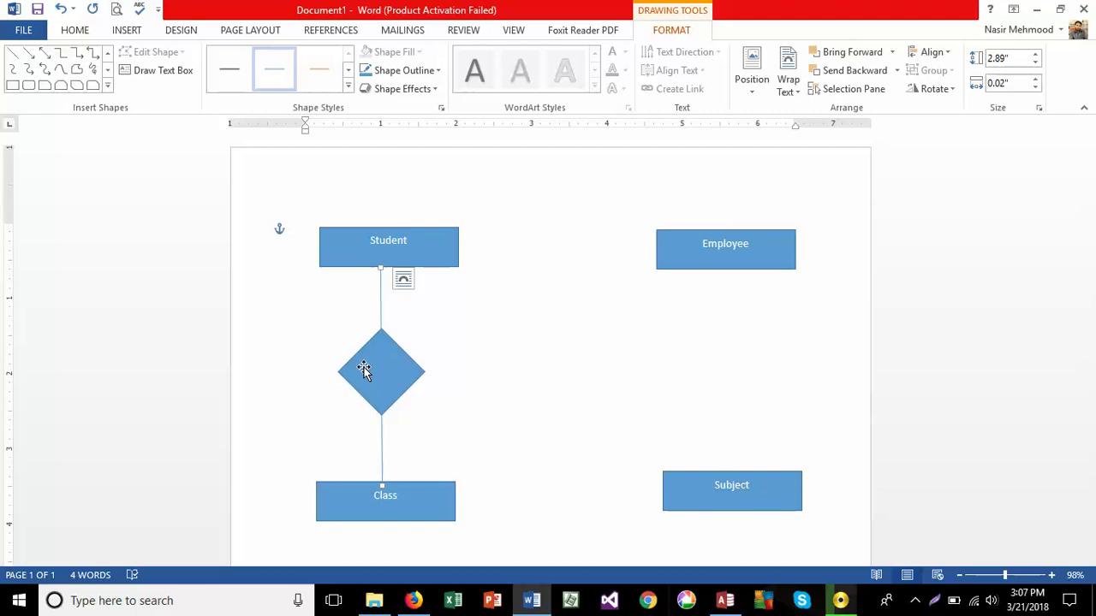
click(373, 488)
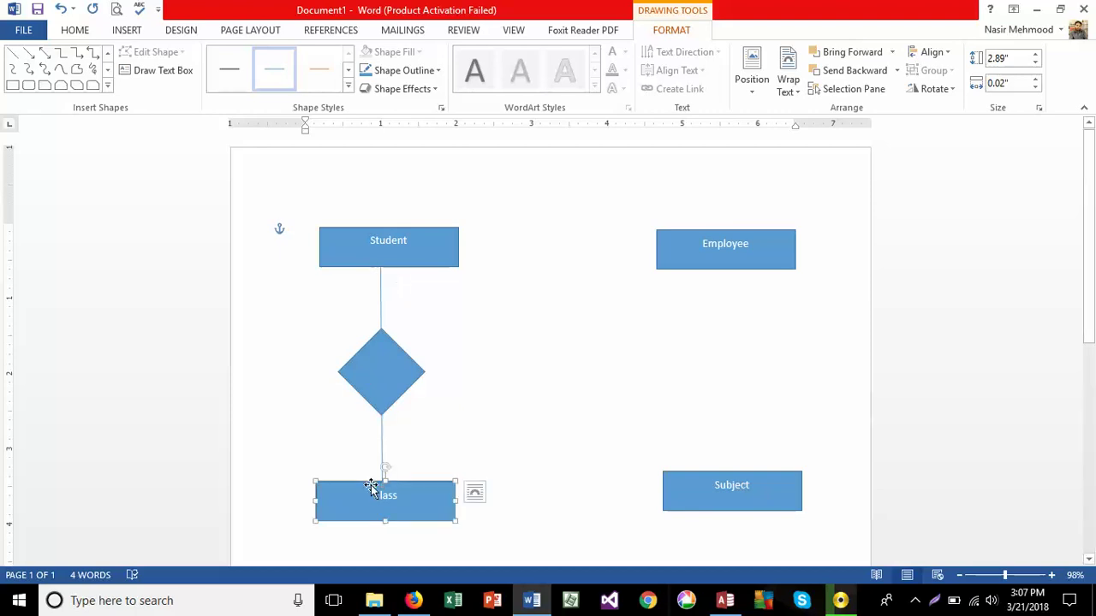
double_click(350, 239)
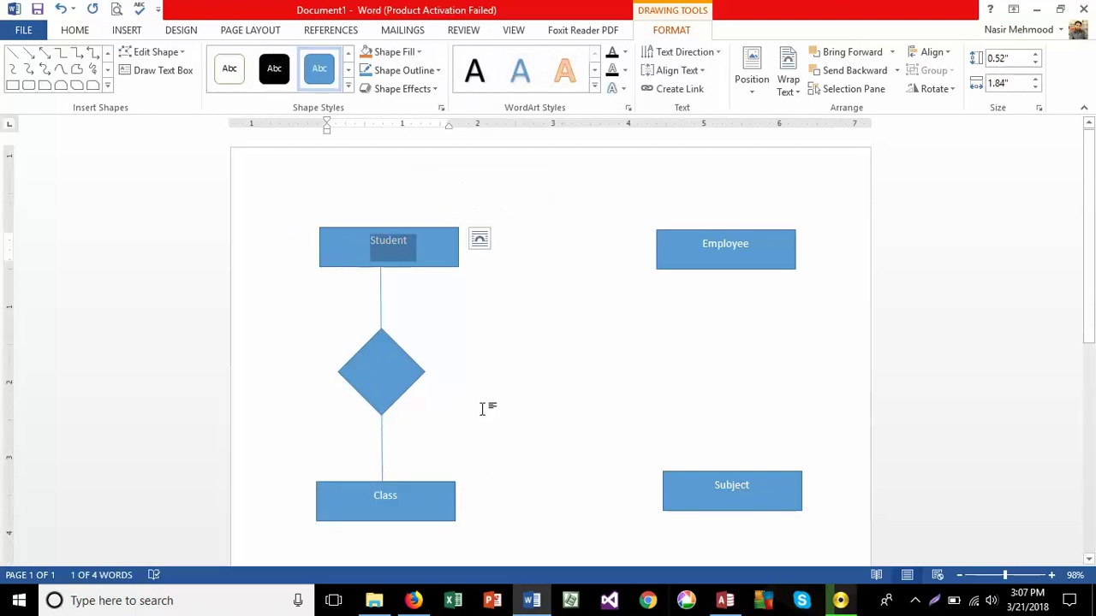
Draw a short horizontal bar across the connector just above the Class box and label the diamond Has.
click(454, 484)
click(391, 240)
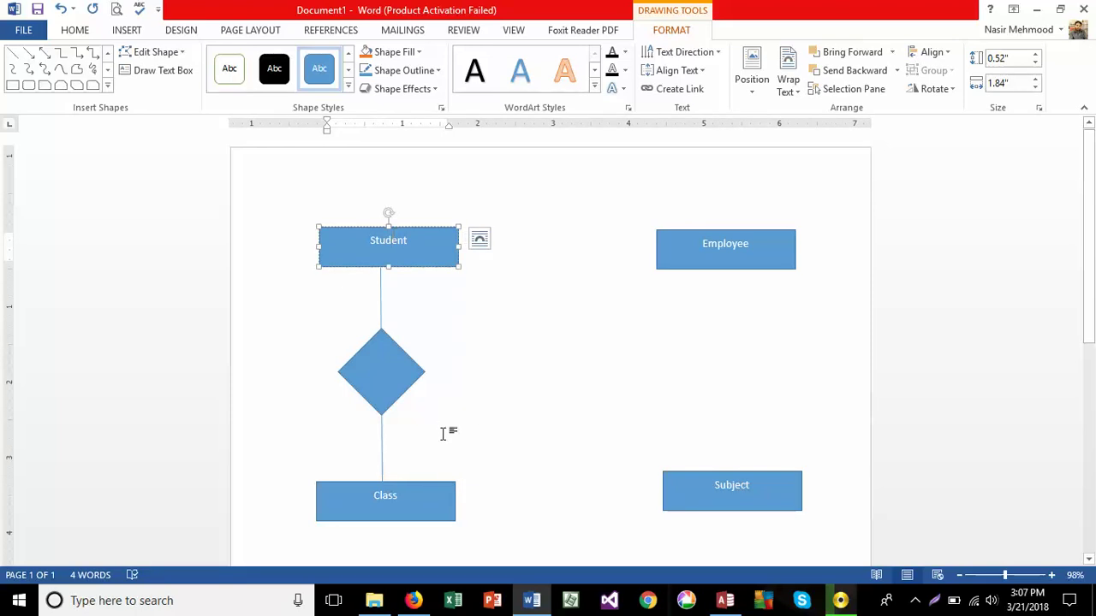
click(436, 500)
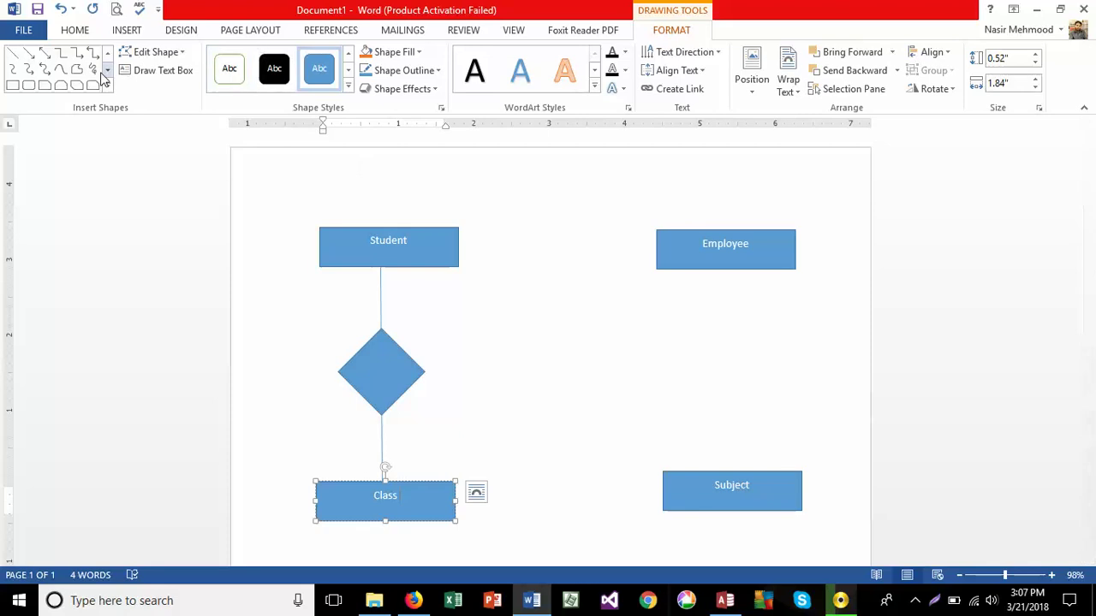
click(12, 52)
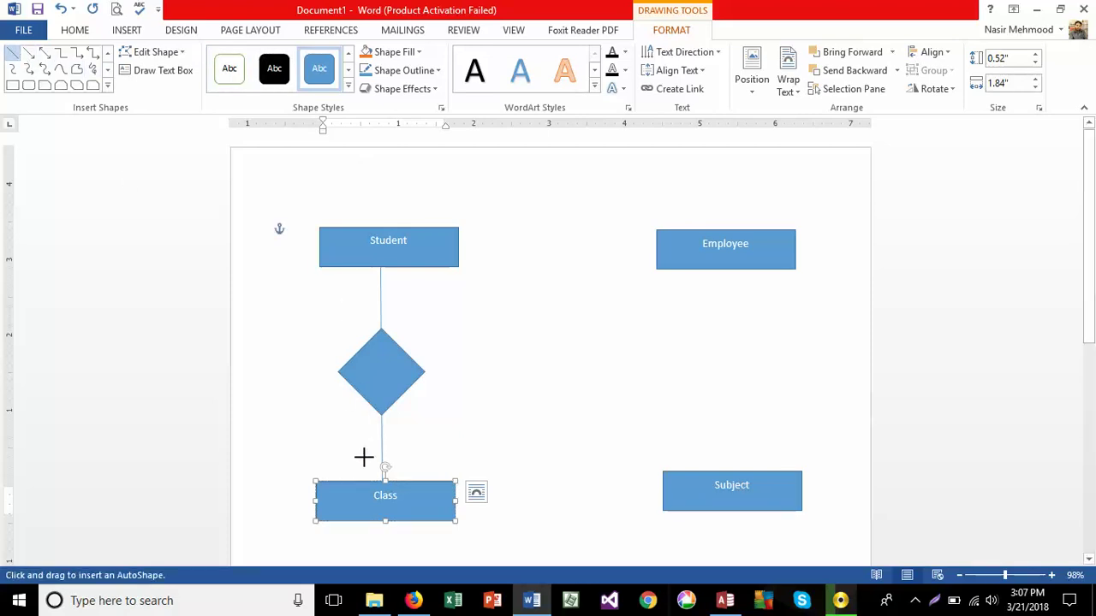
drag(364, 471, 402, 472)
click(367, 370)
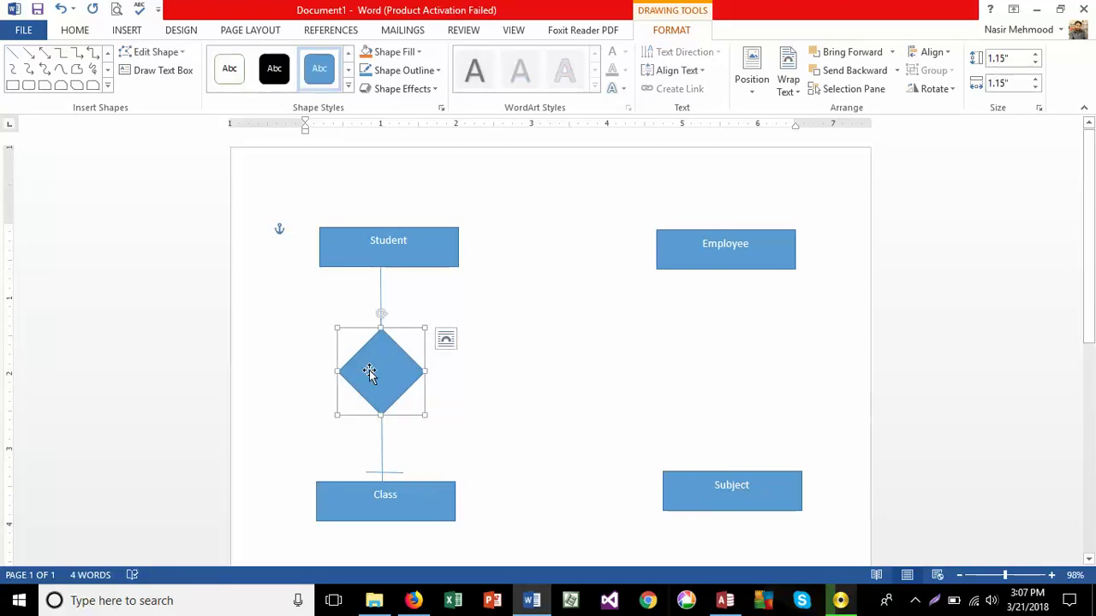
text(Has)
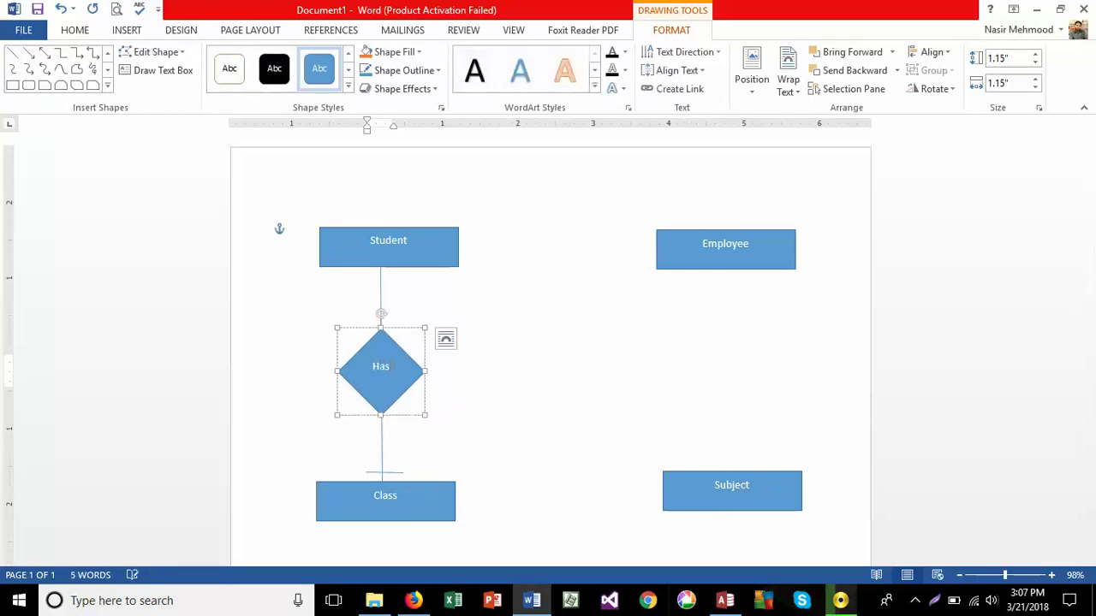
Draw a crow's foot on the connector below the Student box: a horizontal bar about 0.43" wide and two short diagonals rising to the box.
click(13, 54)
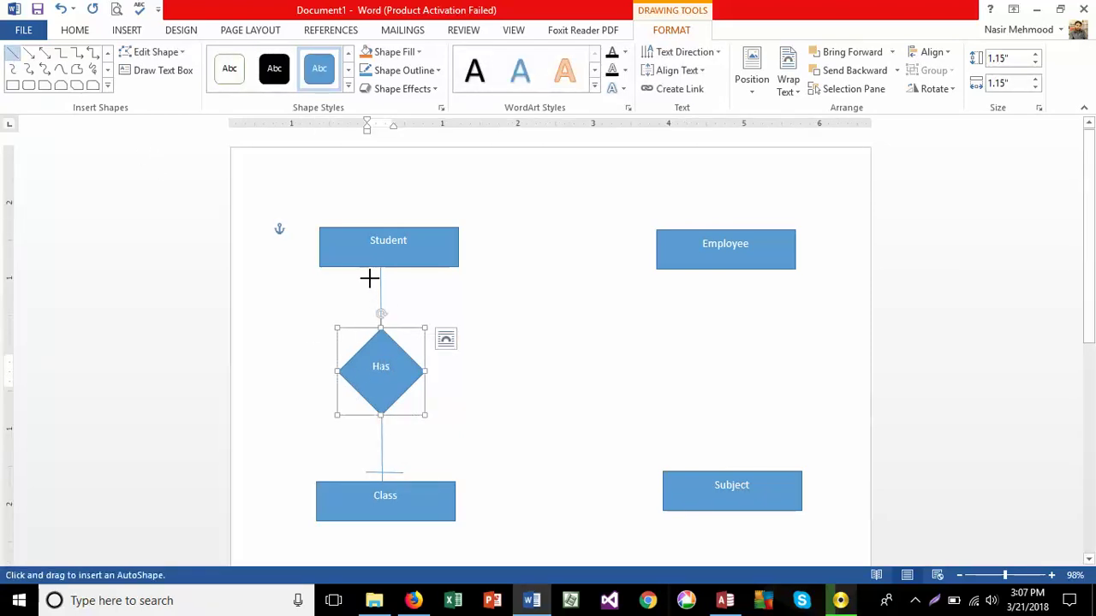
drag(369, 279, 399, 278)
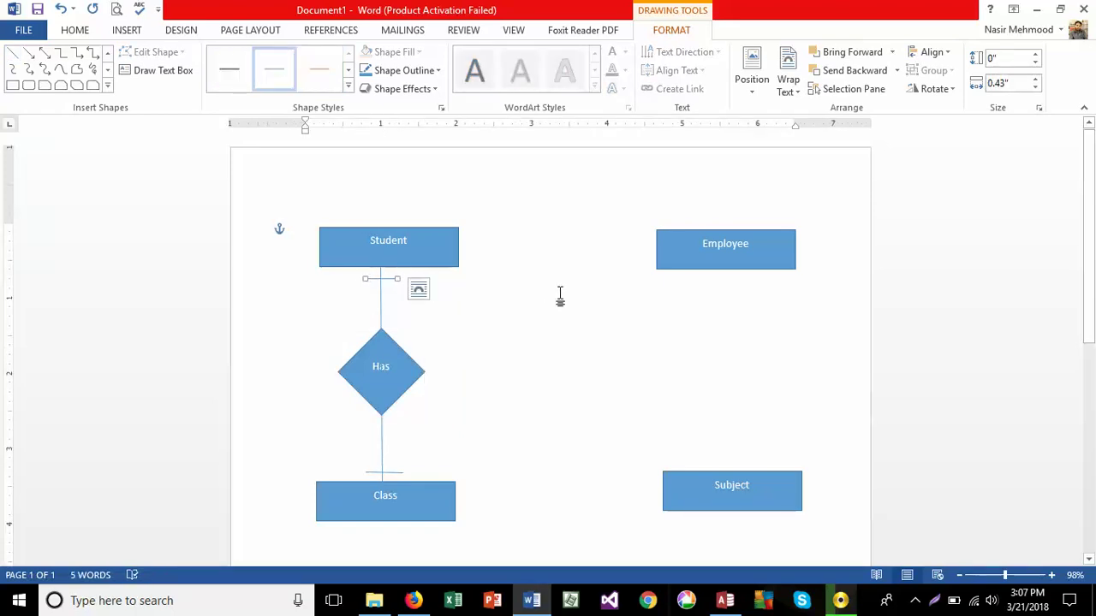
click(13, 53)
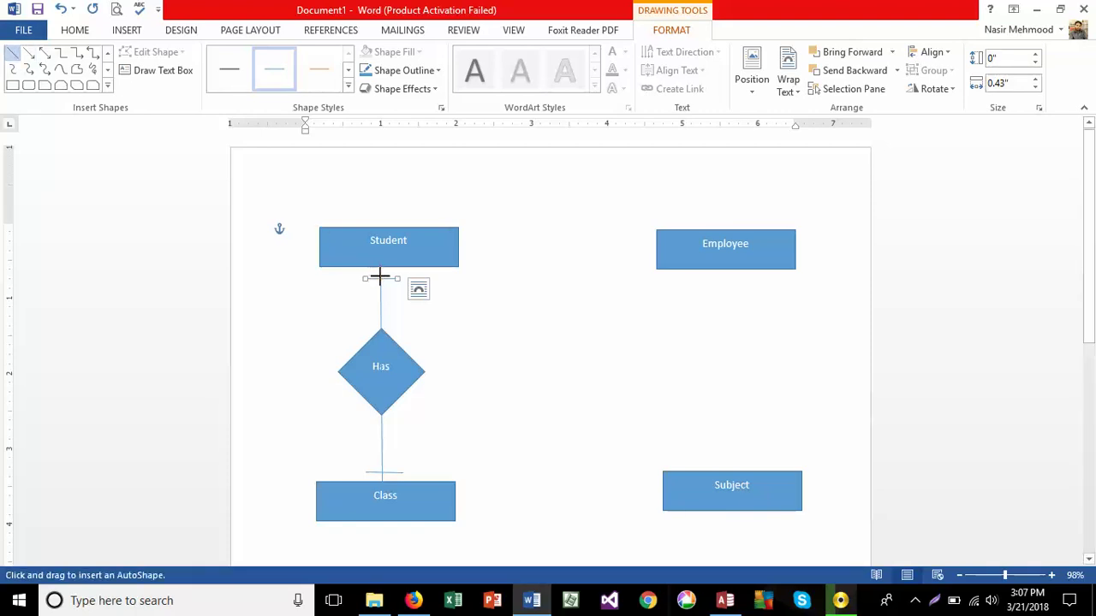
drag(369, 274, 365, 268)
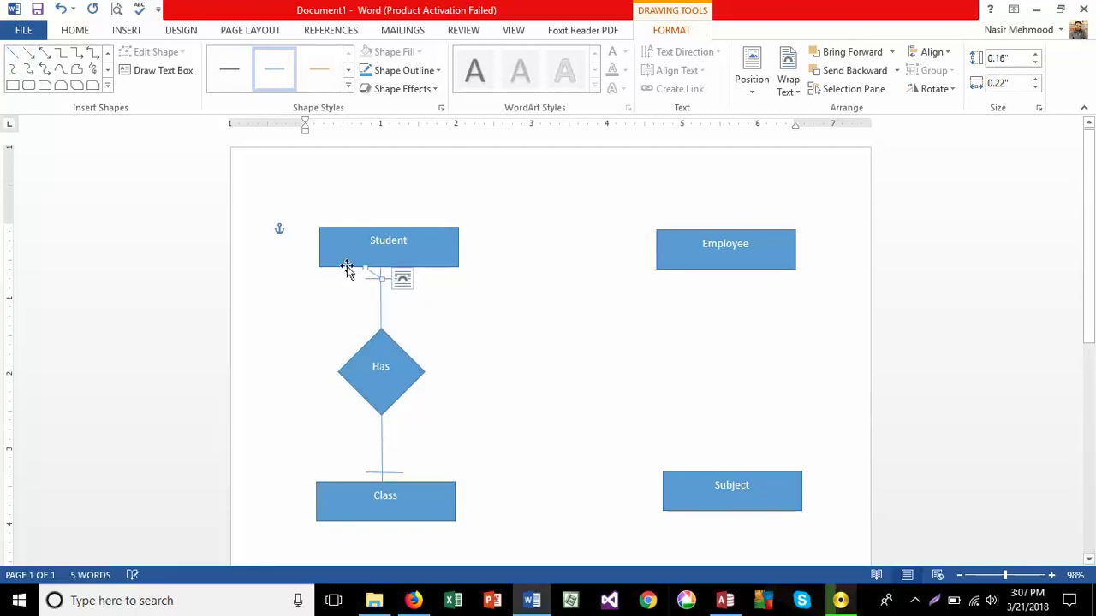
click(13, 55)
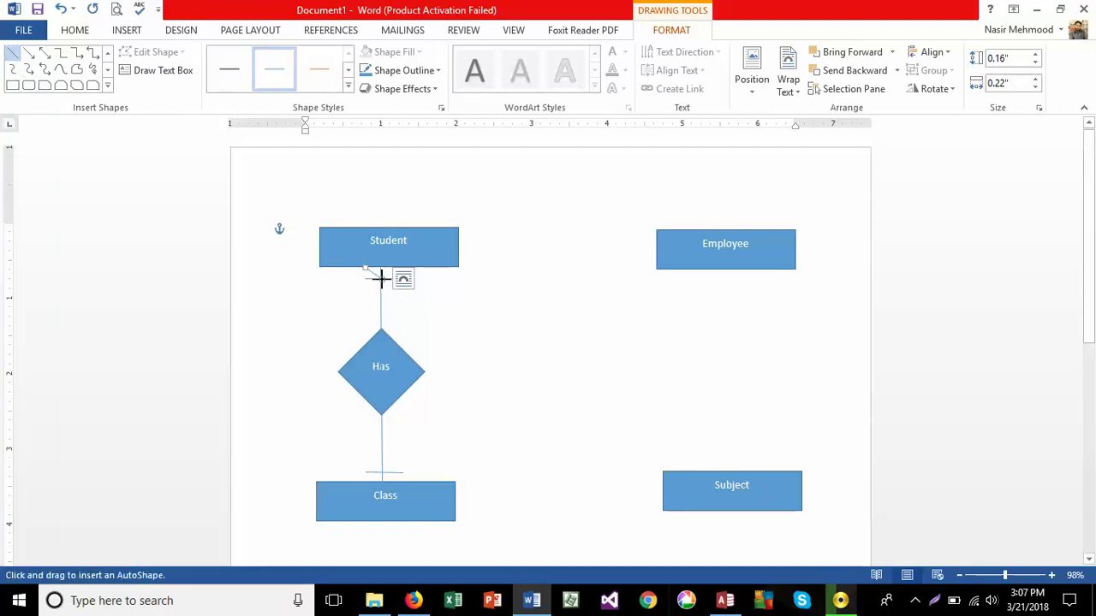
drag(381, 278, 392, 268)
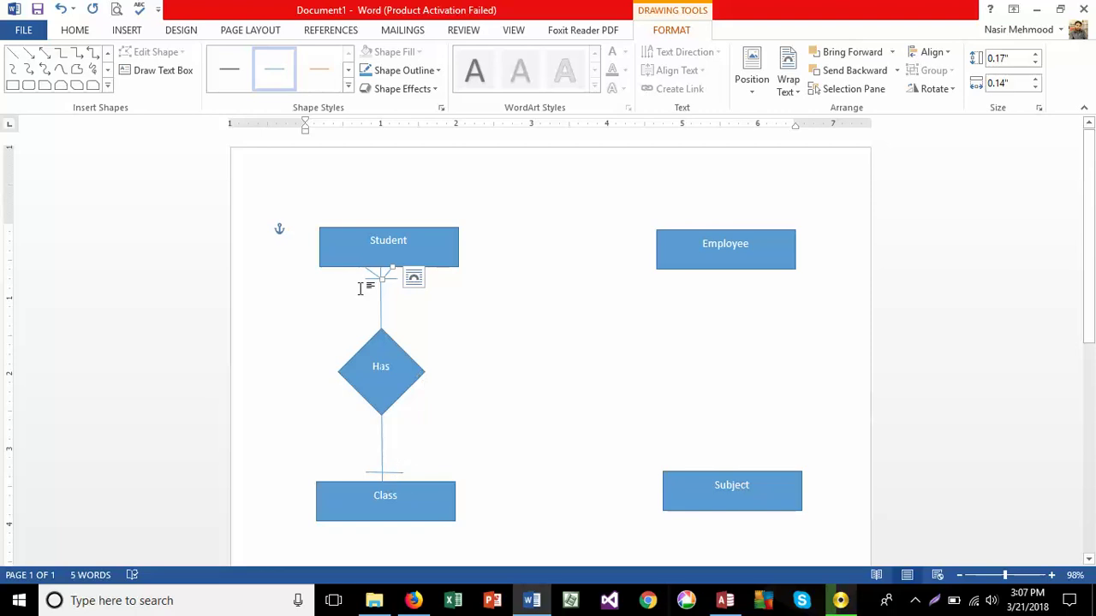
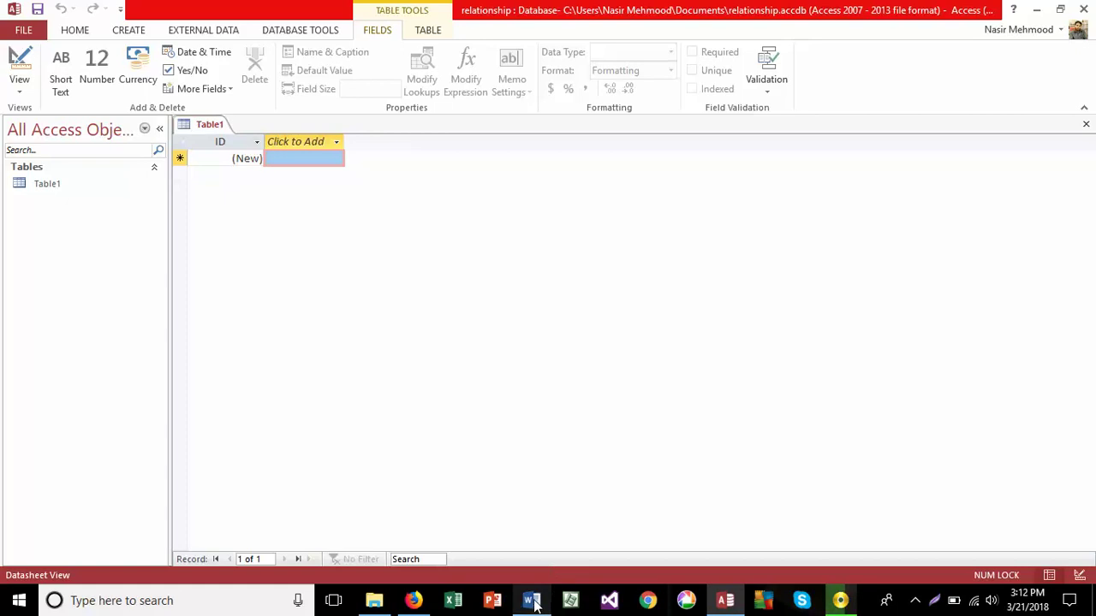
Review the relationship diagram in Word, return to Access and close the empty Table1.
click(531, 600)
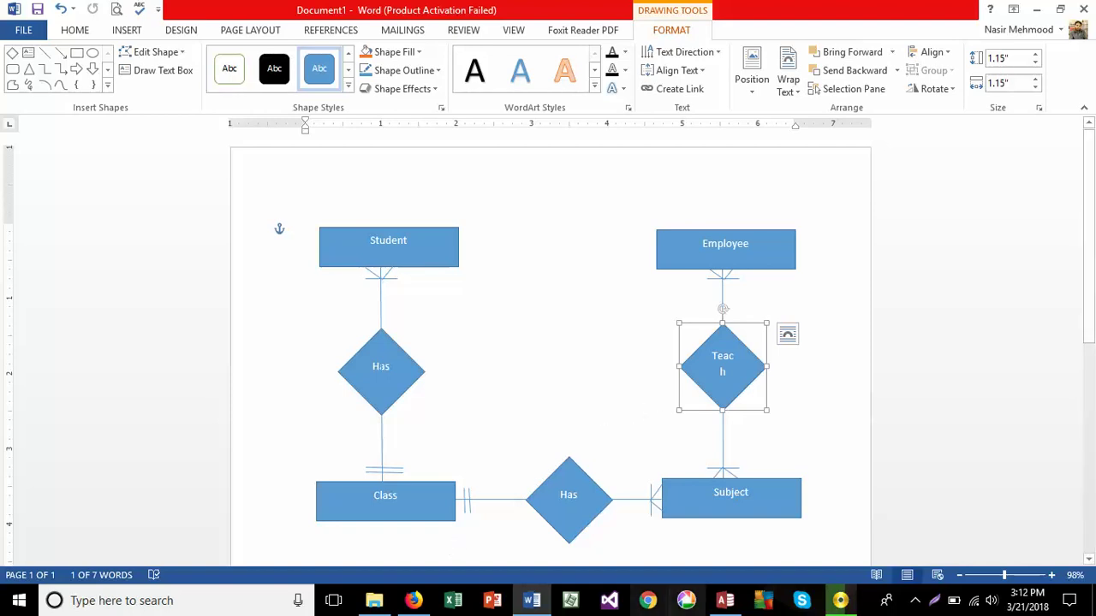
click(726, 602)
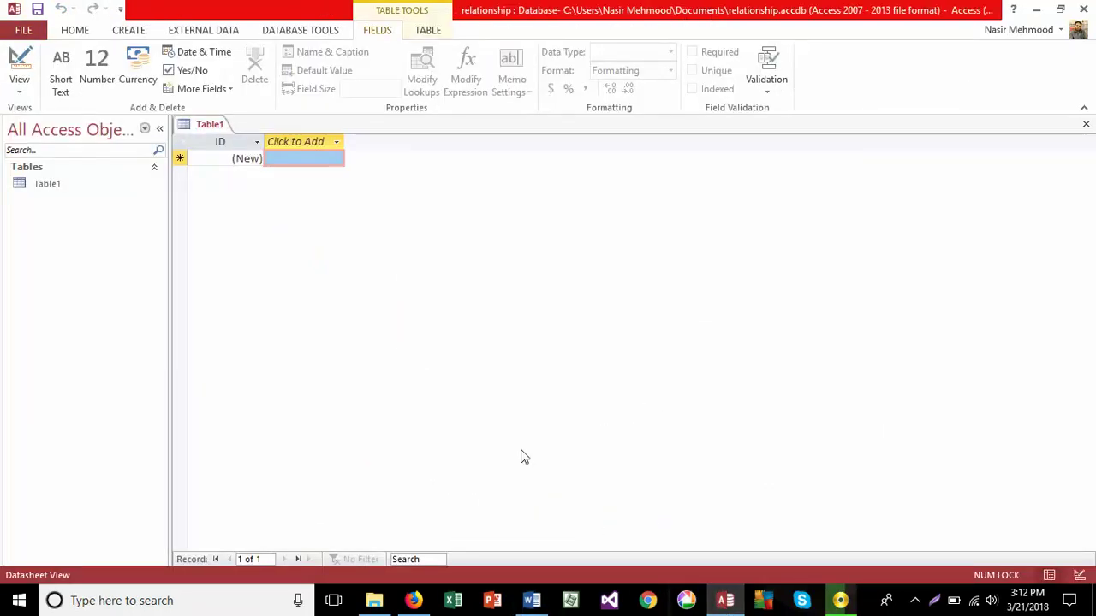
right_click(203, 126)
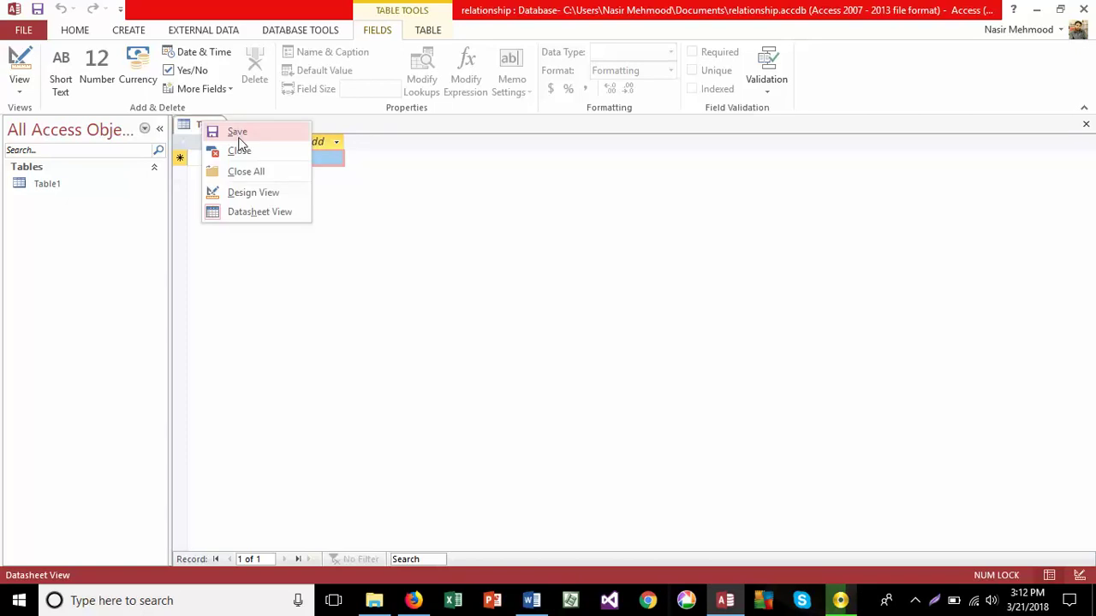
click(240, 150)
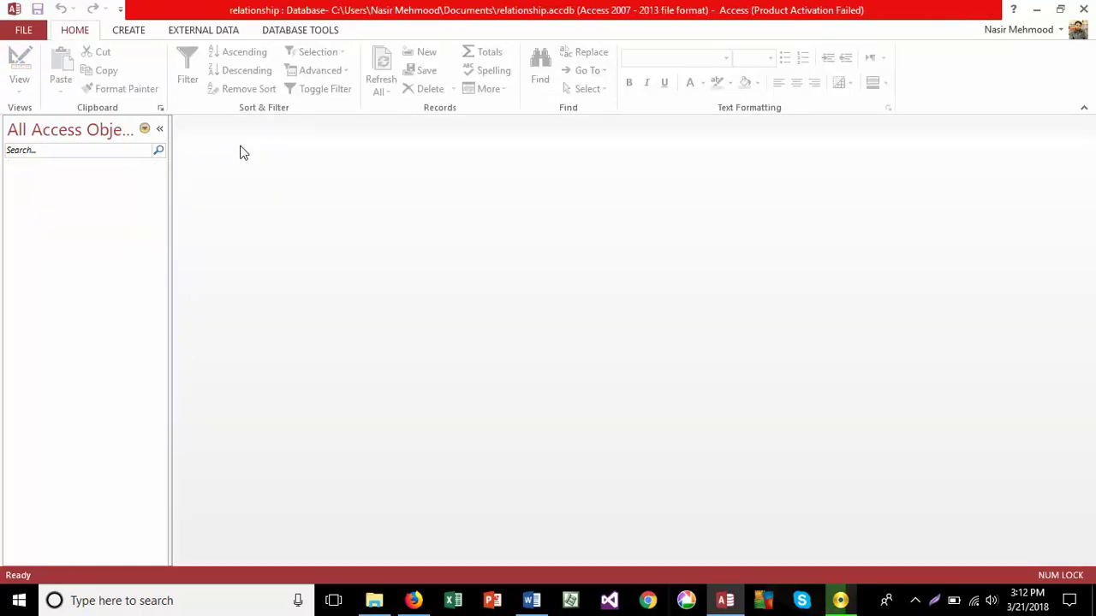
Create a new table in Design View with a Short Text field RollNo and set its field size to 5.
click(135, 36)
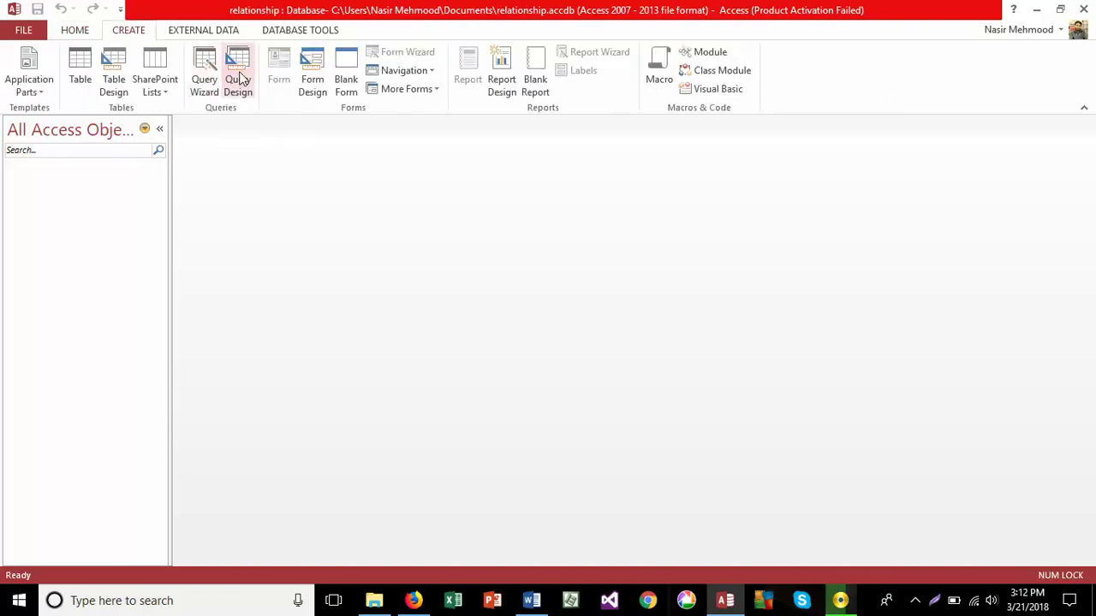
click(120, 77)
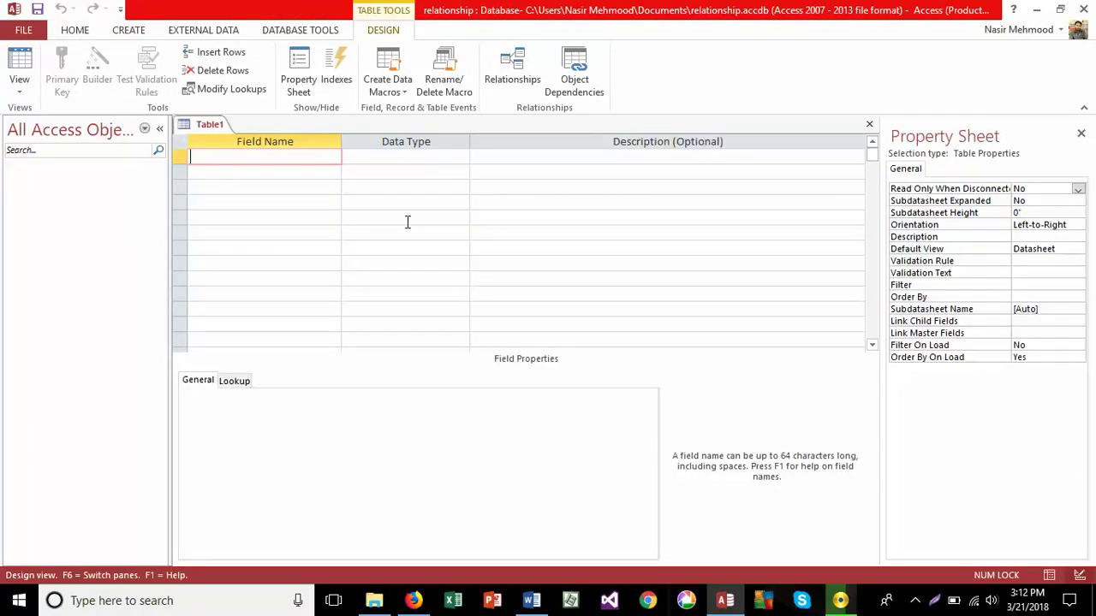
text(Roll)
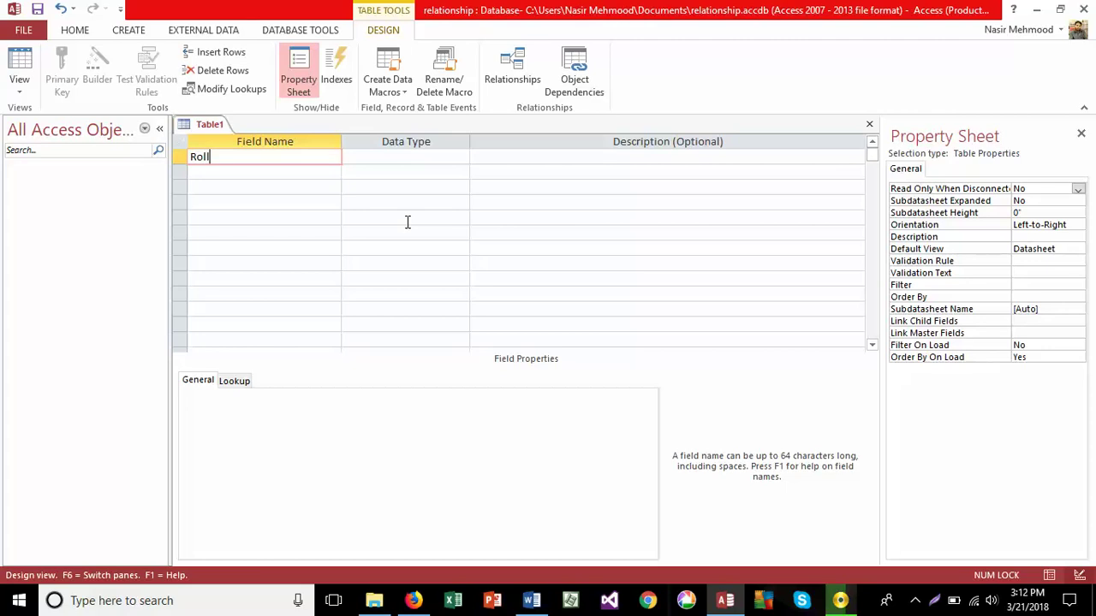
text(No)
key(Tab)
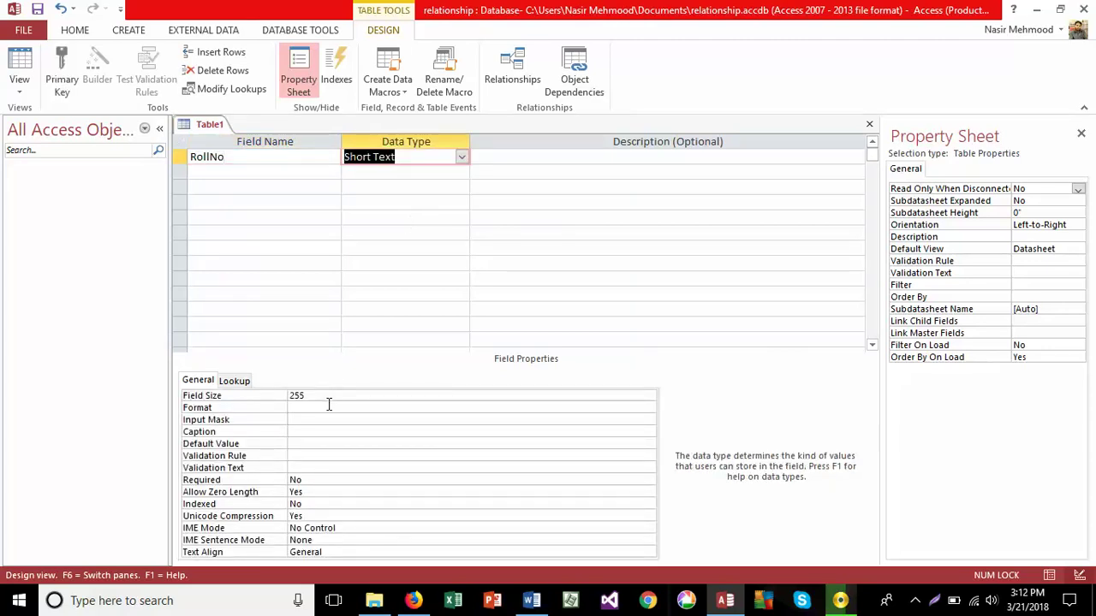
click(282, 397)
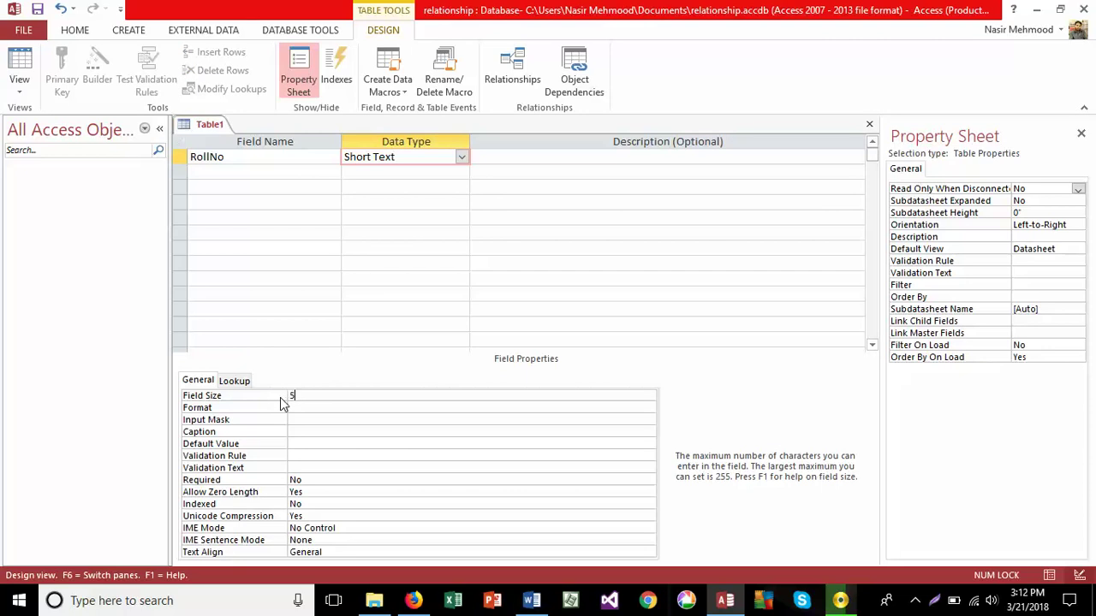
key(Return)
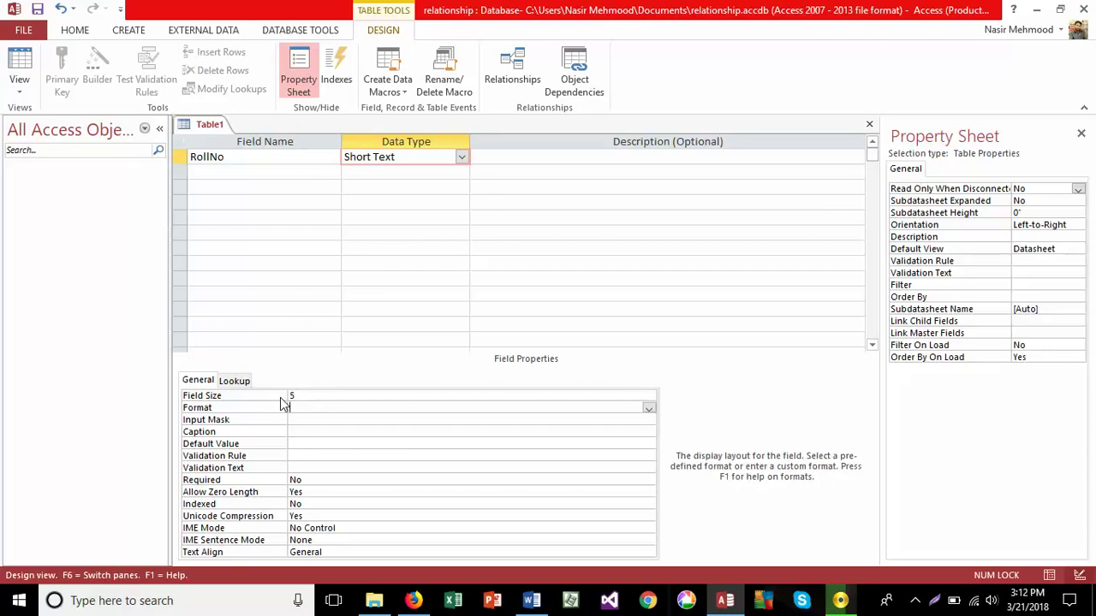
Add three more Short Text fields named stdname, gender and fcno below RollNo.
click(254, 170)
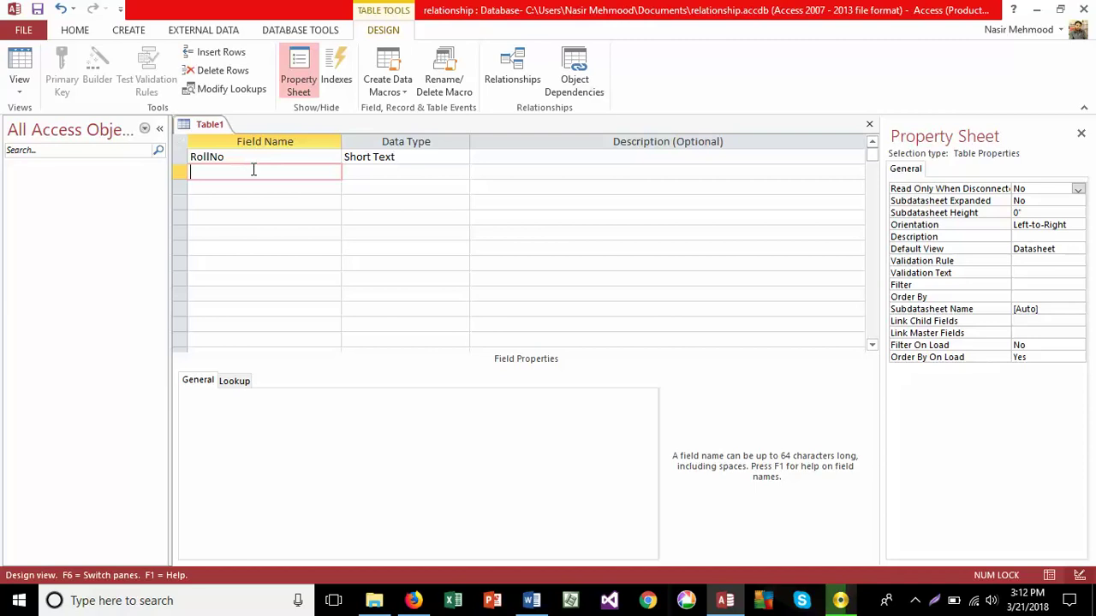
text(stdname)
key(Tab)
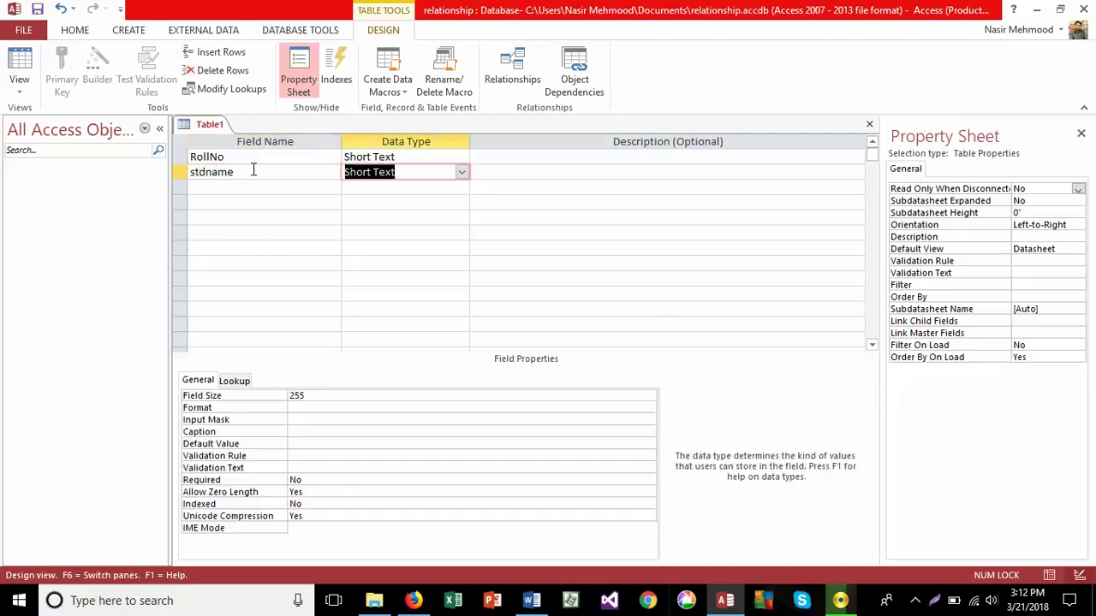
key(Tab)
key(Tab)
text(gender)
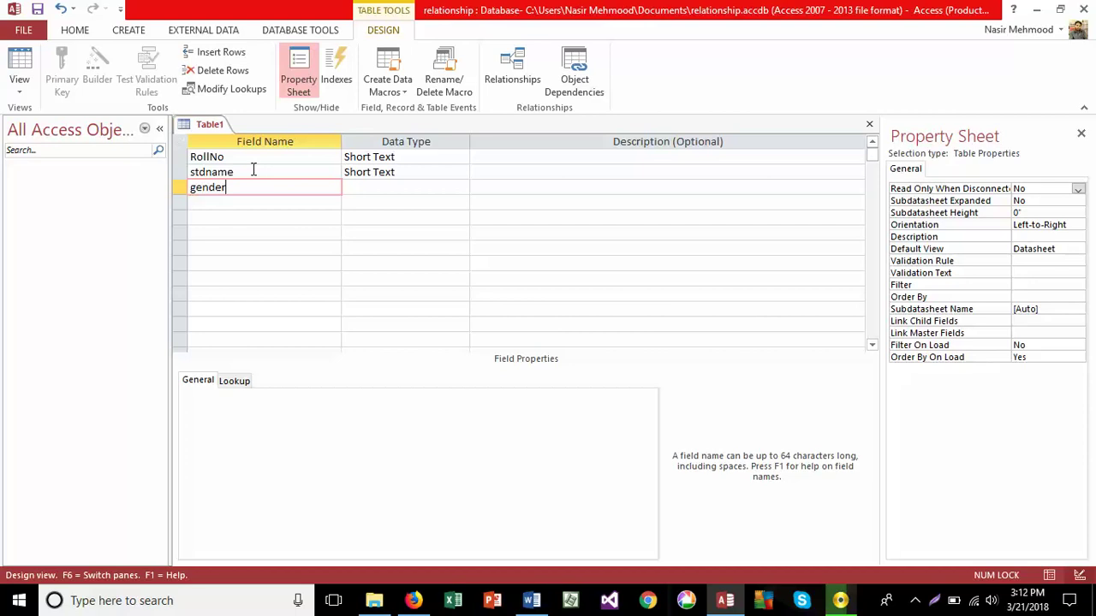
key(Tab)
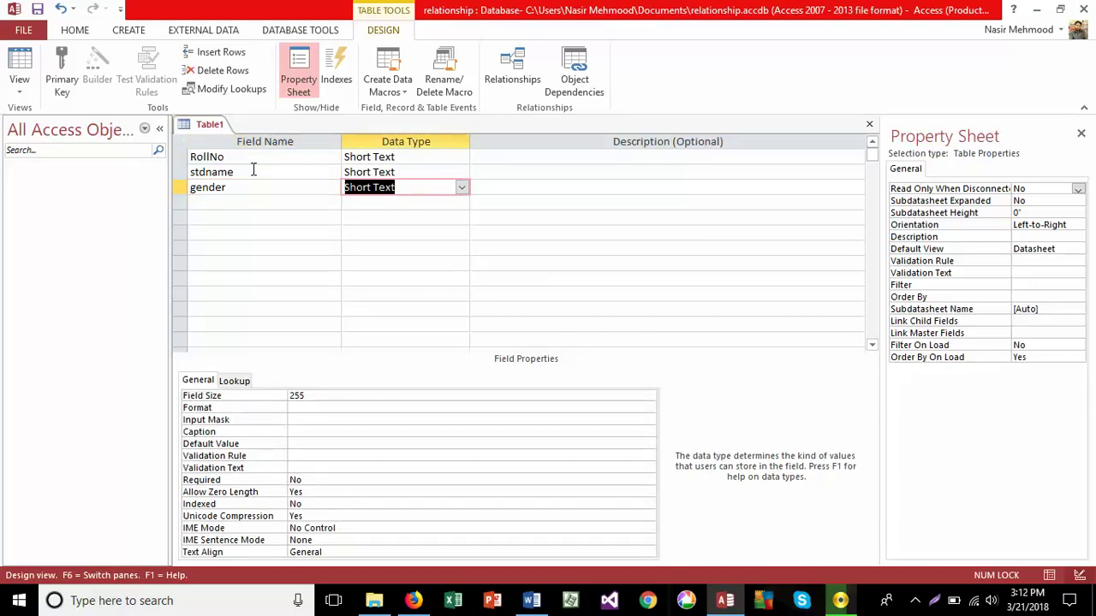
key(Tab)
key(Tab)
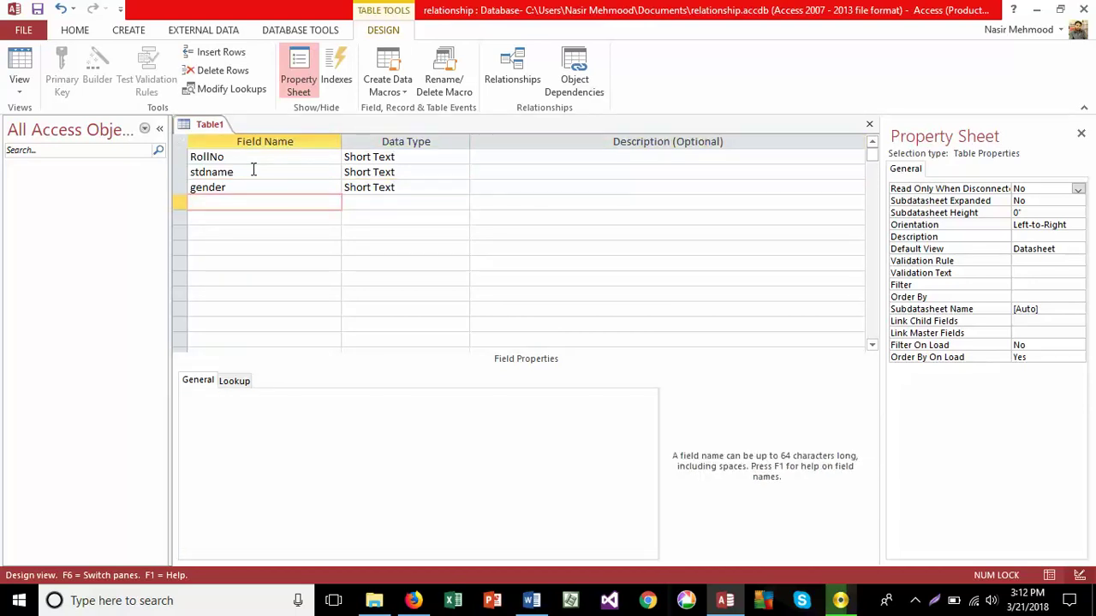
text(fcno)
key(Tab)
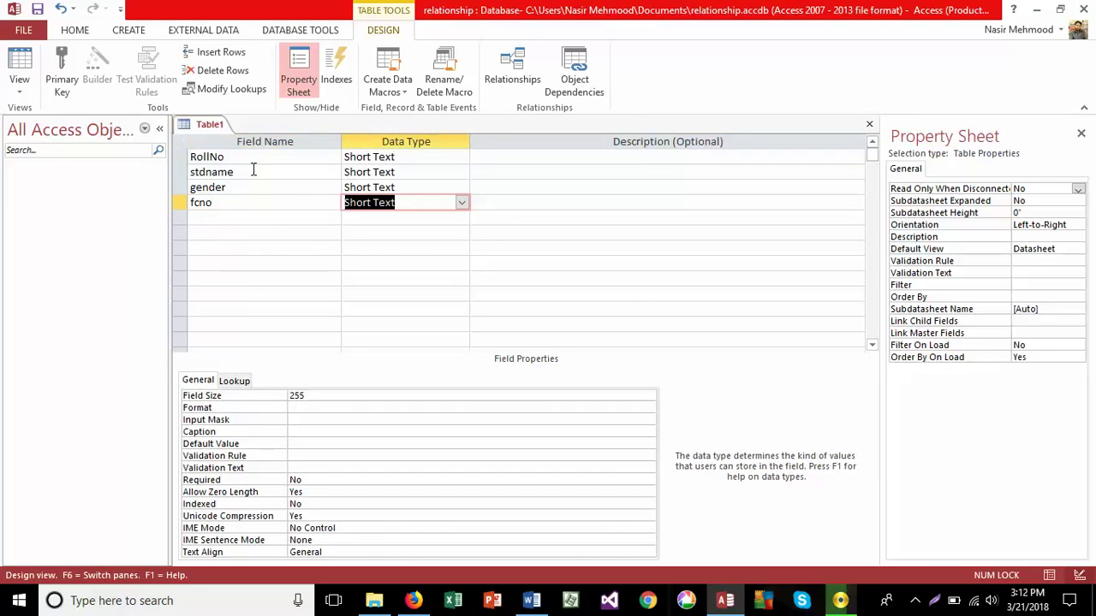
key(Tab)
key(Tab)
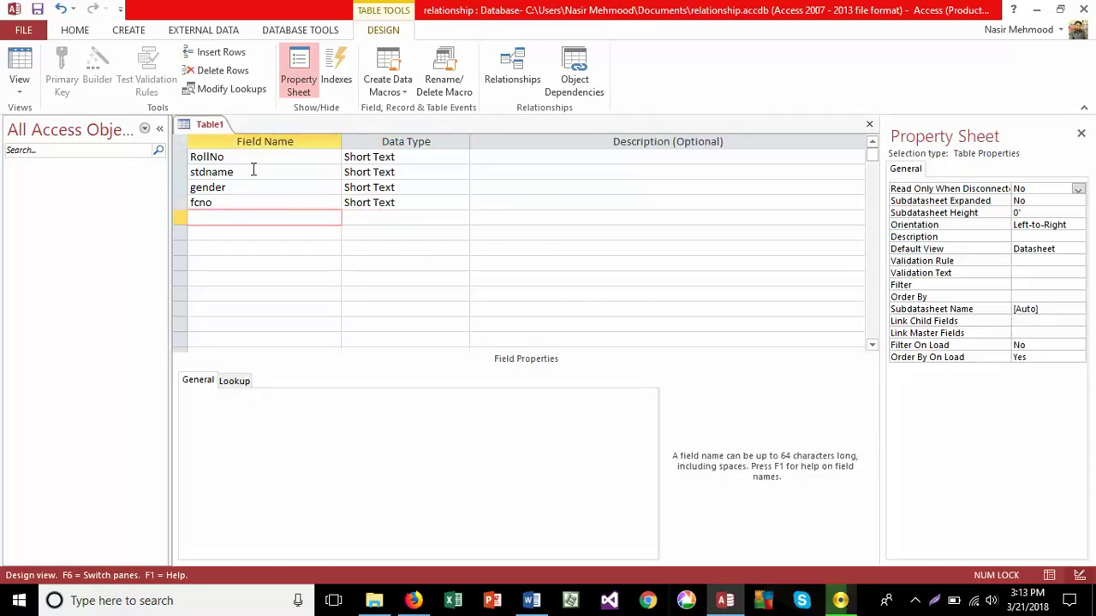
Make RollNo the primary key and save the table as student.
right_click(181, 163)
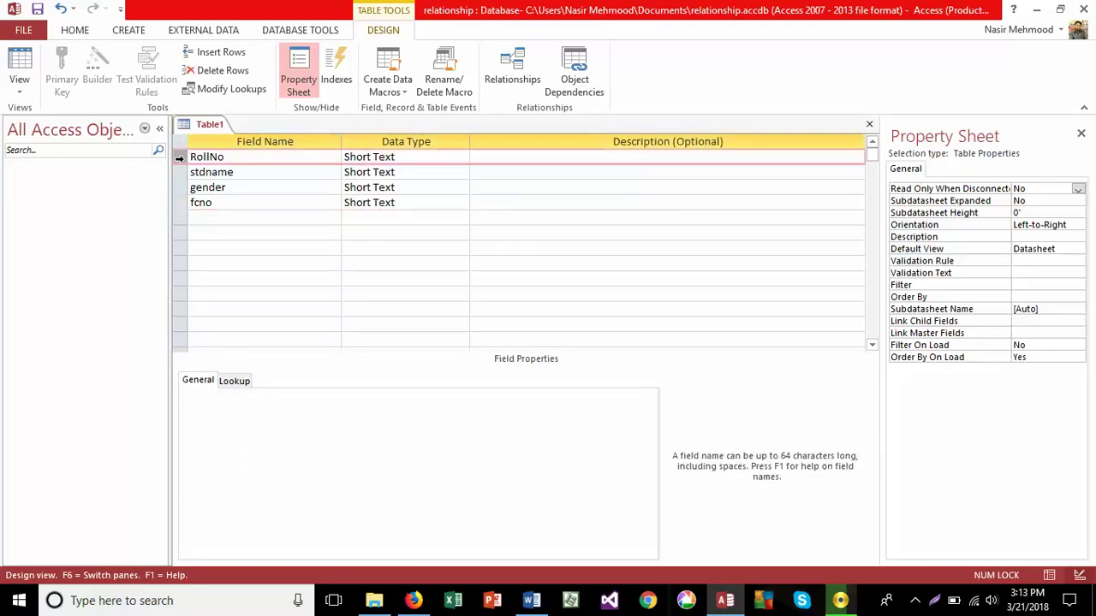
click(225, 171)
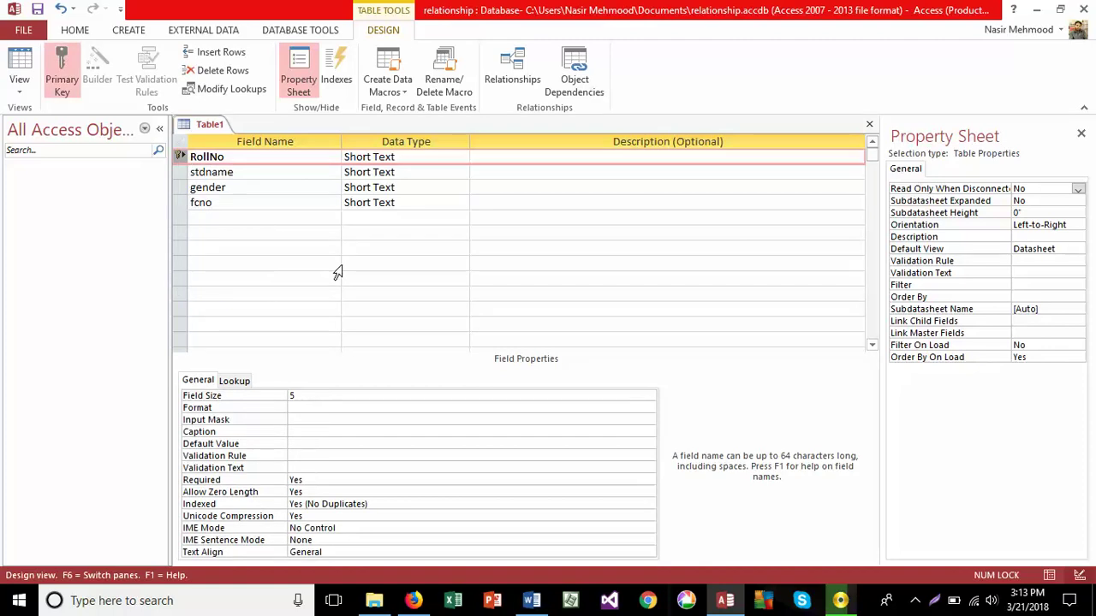
key(ctrl+s)
text(student)
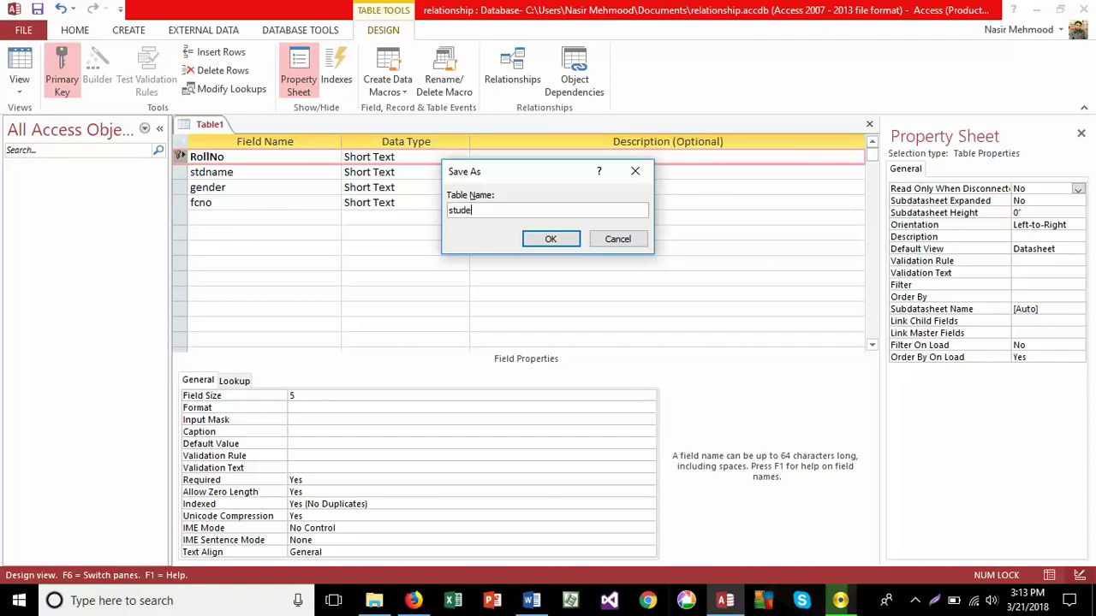
click(553, 240)
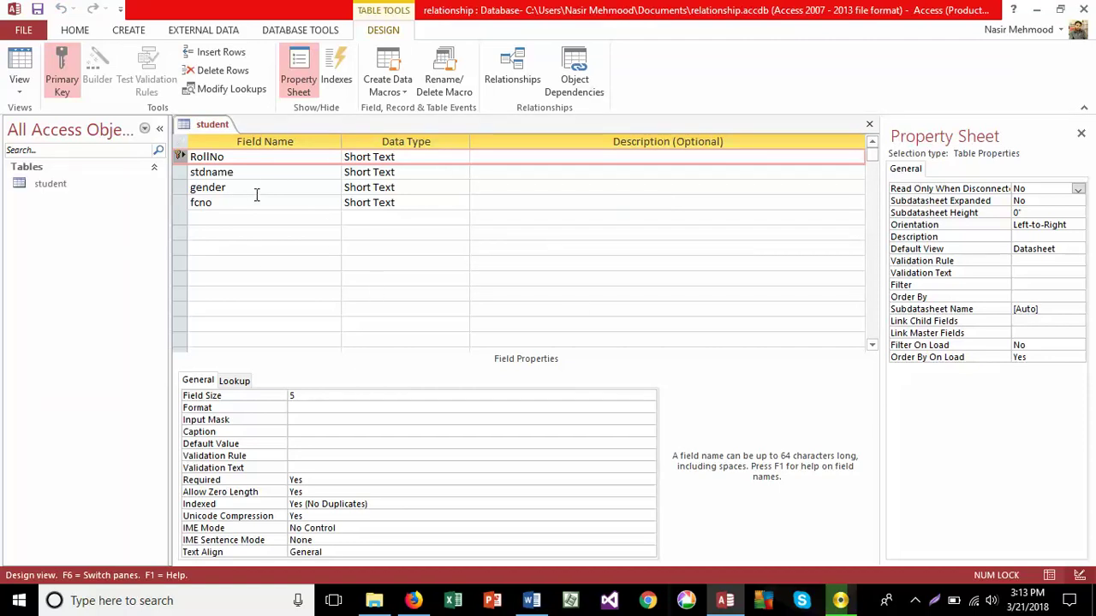
Close the student table and switch to Word to view the relationship diagram.
right_click(228, 125)
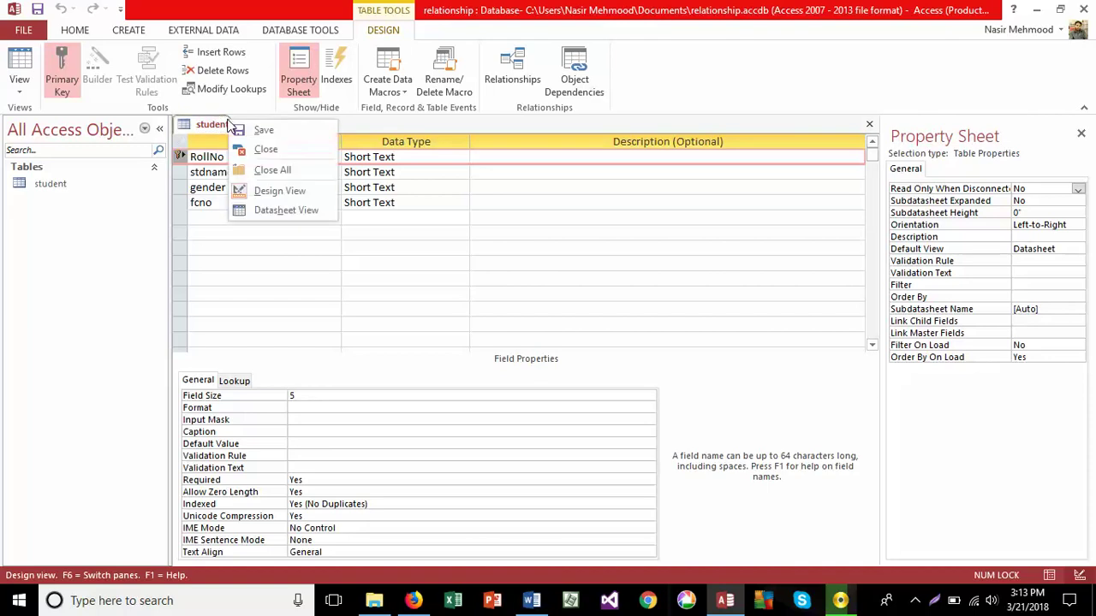
click(261, 150)
click(536, 604)
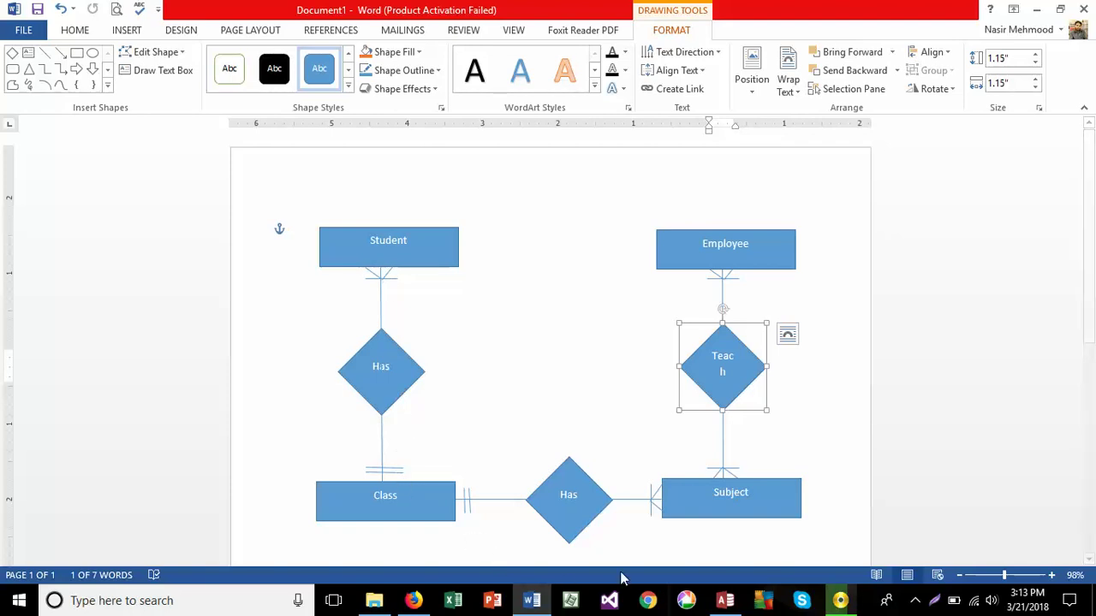
Switch to Access, view the student table in Datasheet View and close it.
click(727, 603)
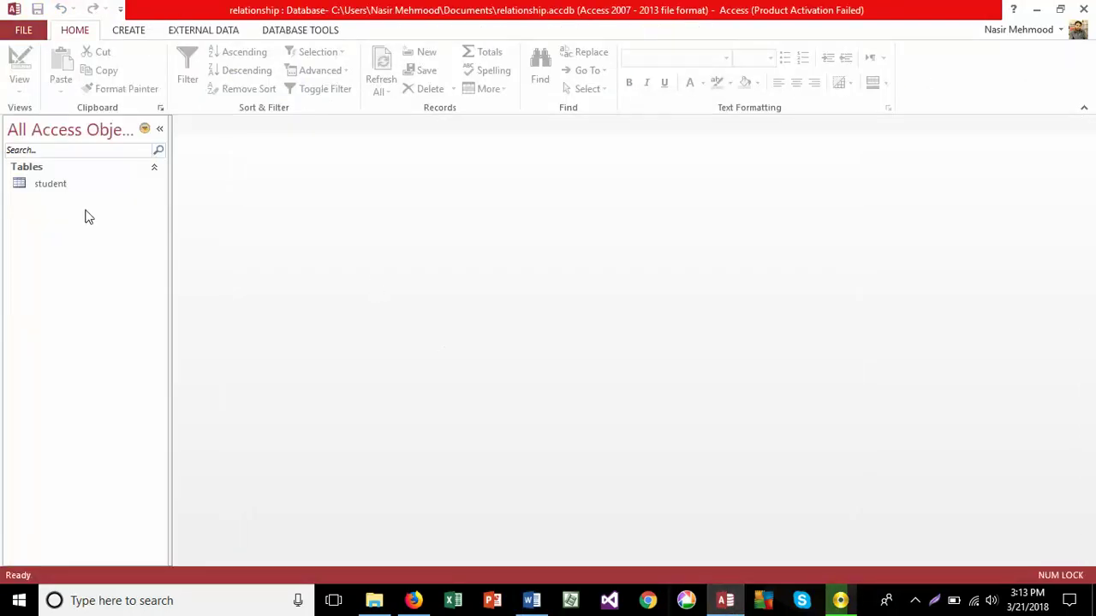
double_click(41, 190)
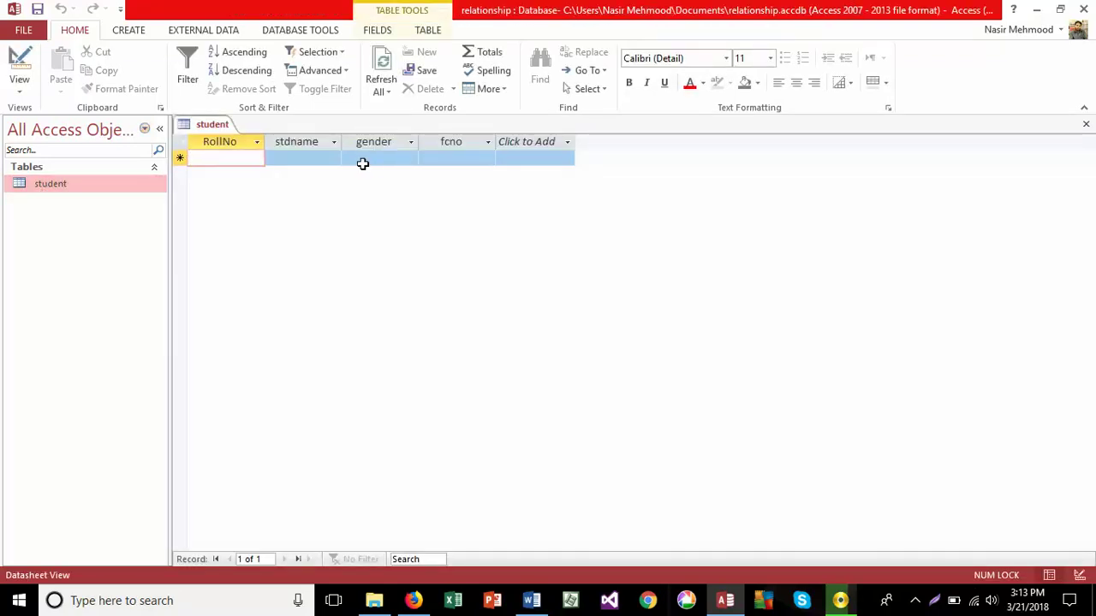
right_click(227, 127)
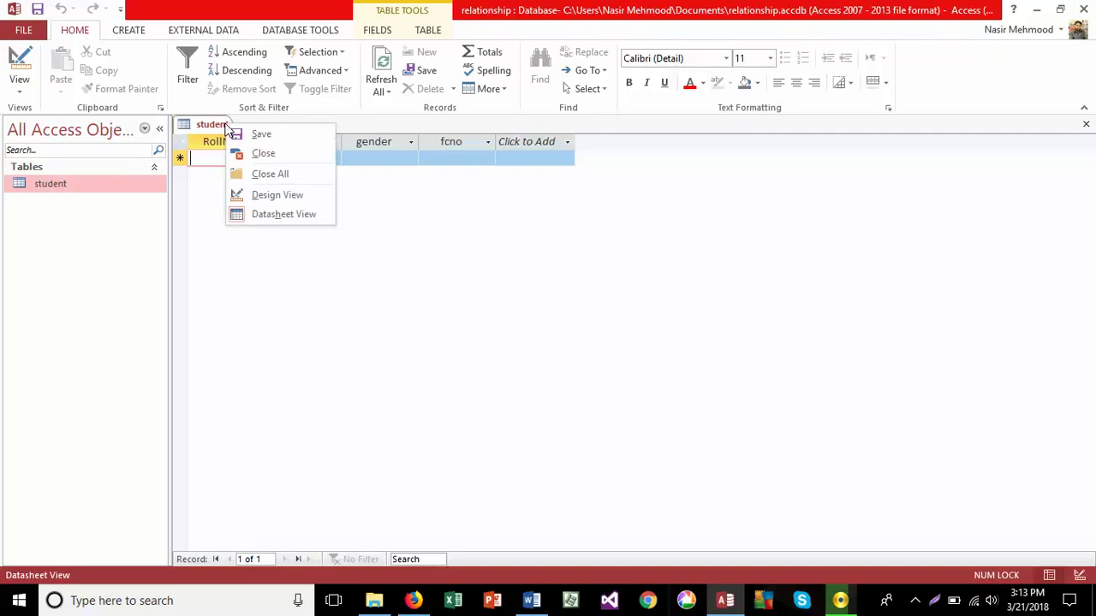
click(264, 154)
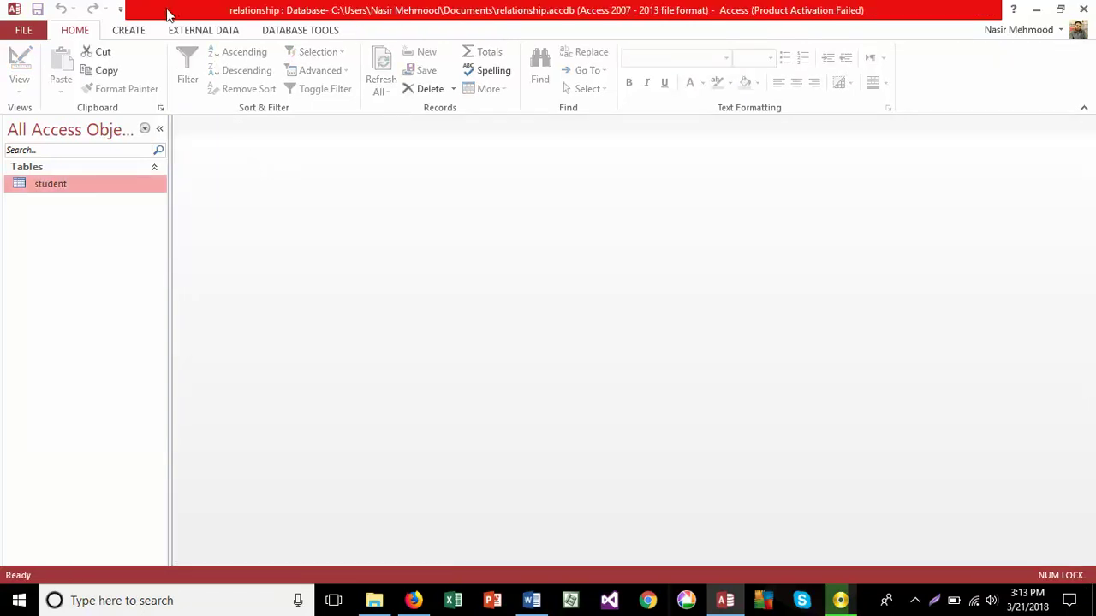
Create a new table in Design View with a Short Text field named ctitle.
click(140, 30)
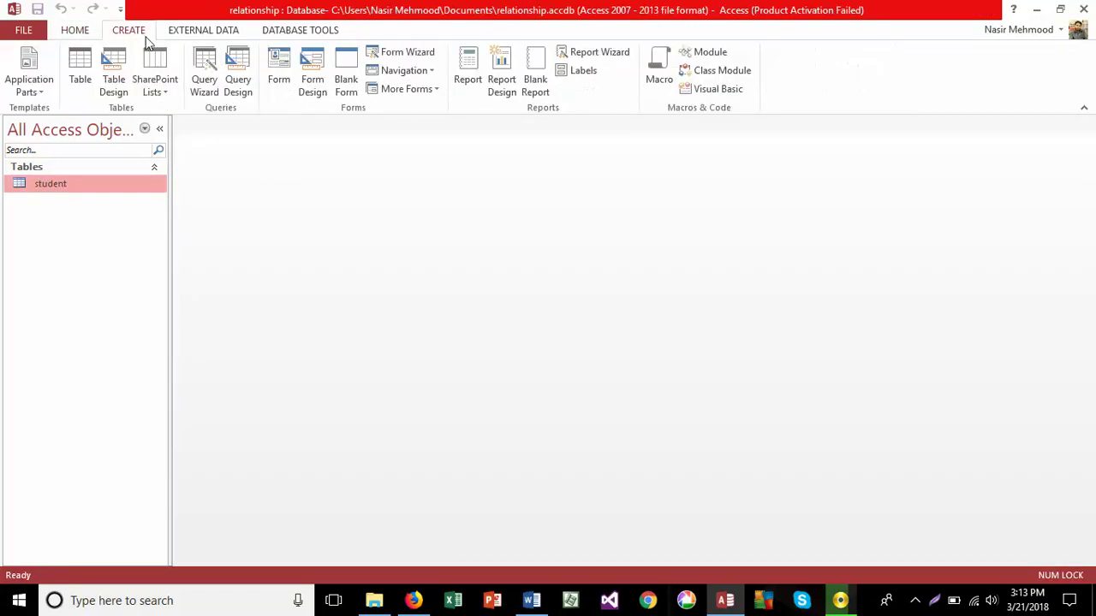
click(116, 79)
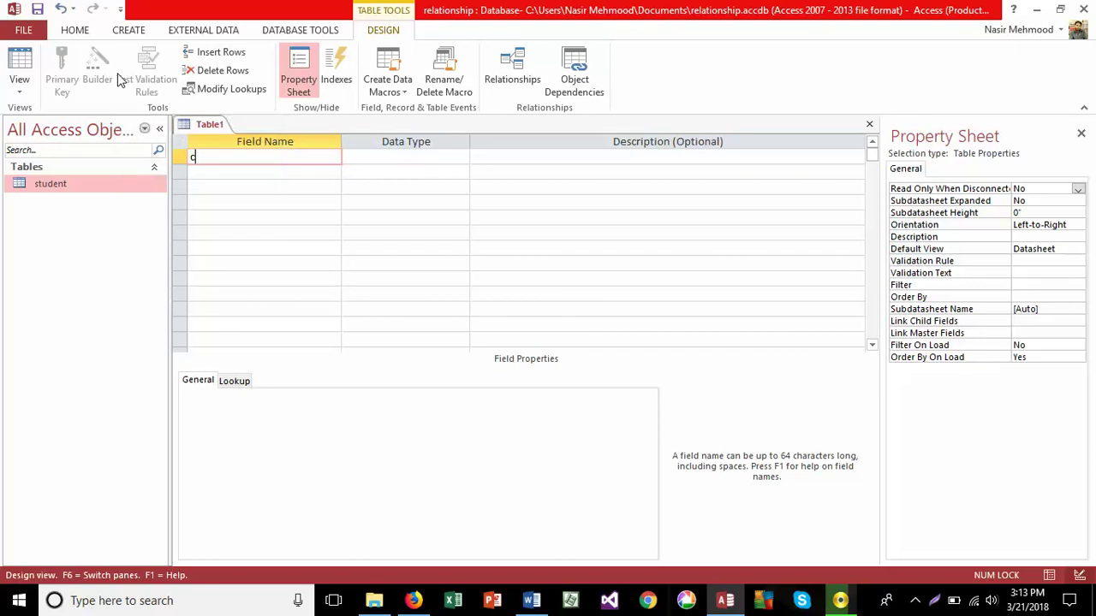
text(ctitle)
key(Tab)
key(Tab)
key(Tab)
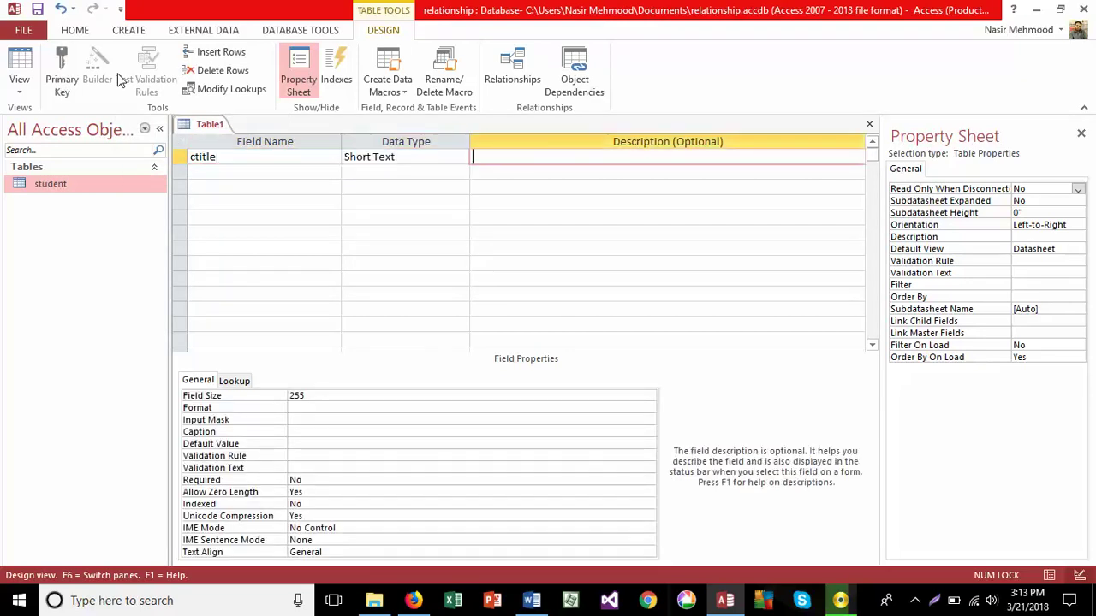
Make ctitle the primary key and save the table as Class.
right_click(181, 157)
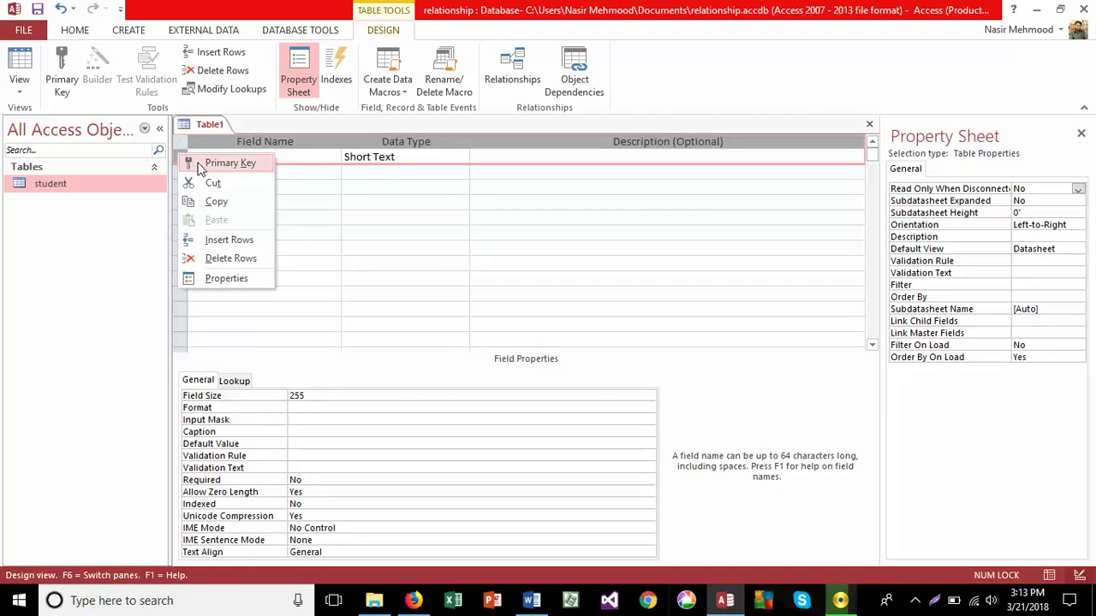
click(193, 163)
key(ctrl+s)
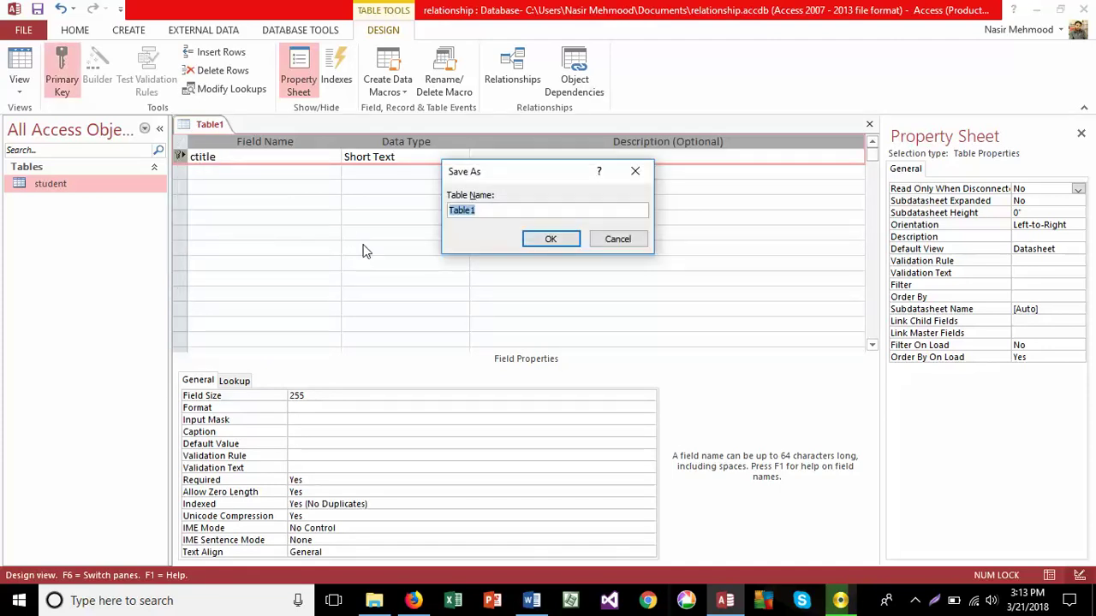
text(Classs)
key(BackSpace)
click(536, 245)
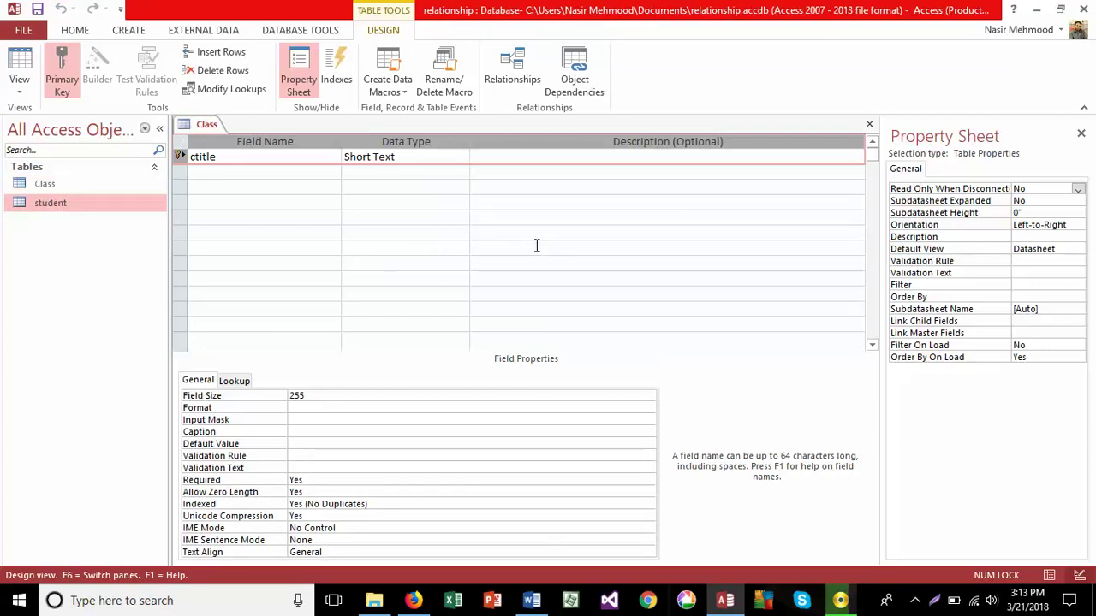
View the student table in Datasheet View, and close both the student and Class tables.
click(54, 184)
click(60, 204)
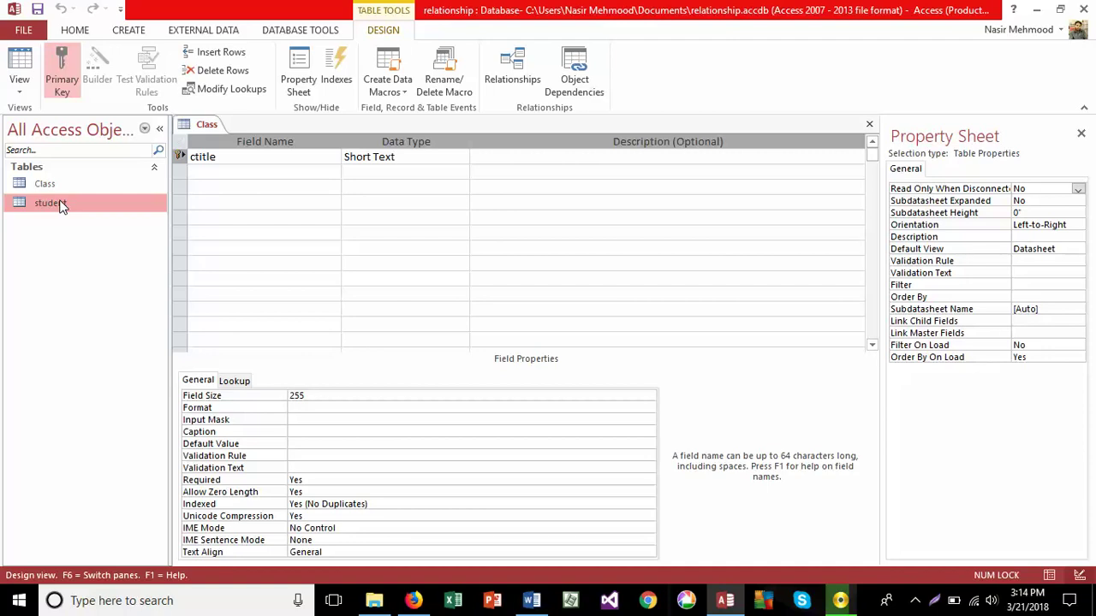
double_click(52, 203)
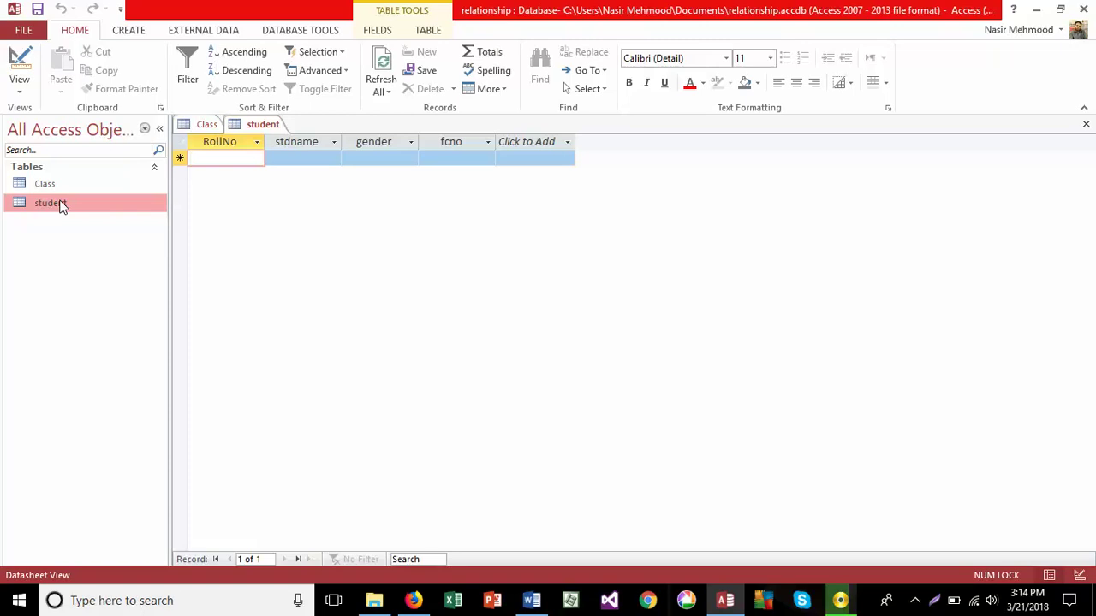
right_click(61, 206)
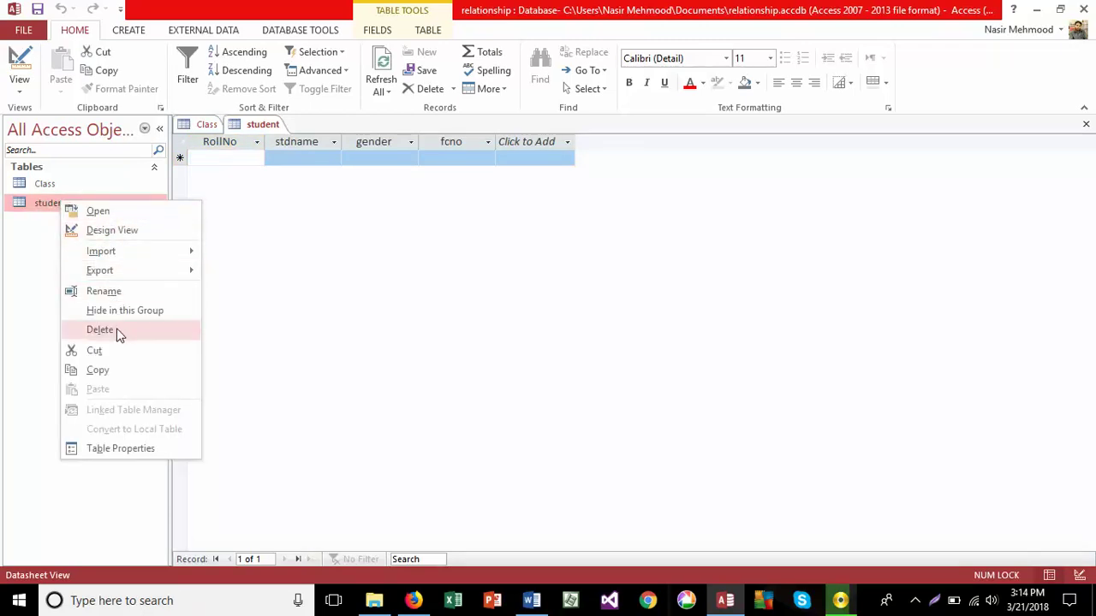
right_click(254, 128)
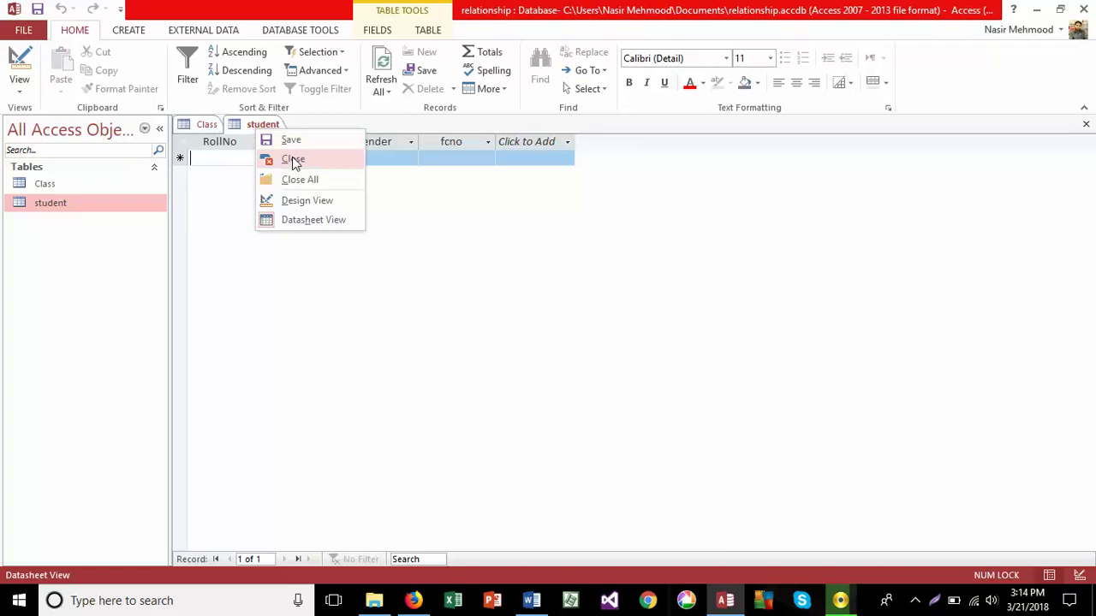
click(255, 160)
right_click(216, 135)
click(251, 160)
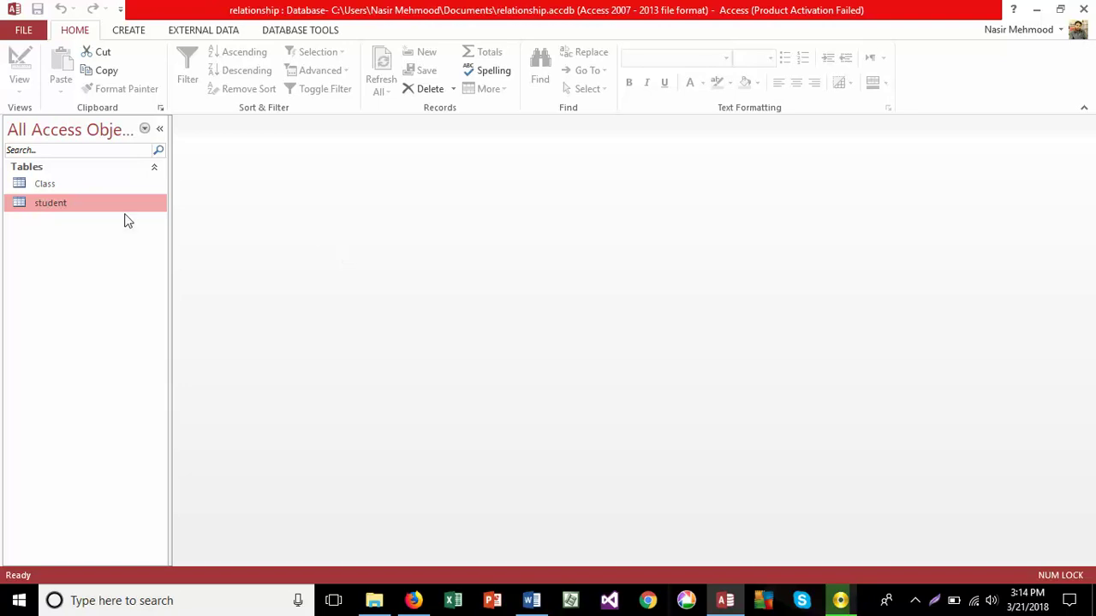
Open the student table in Design View and add a Short Text field named ctitle below fcno.
click(36, 186)
click(59, 208)
right_click(59, 210)
click(85, 234)
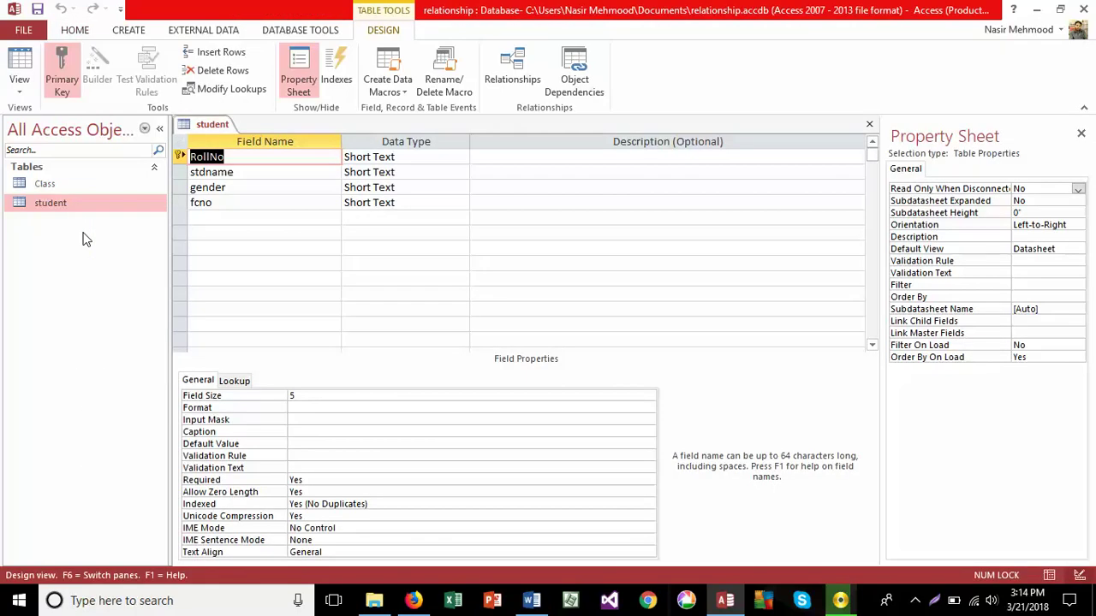
click(208, 217)
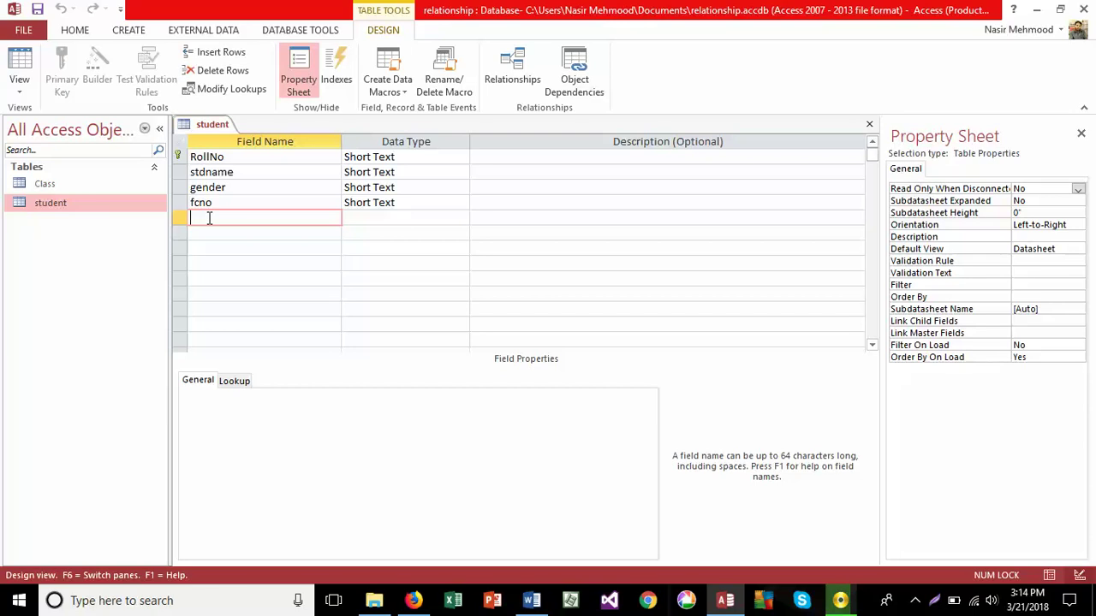
text(ctitle)
key(Tab)
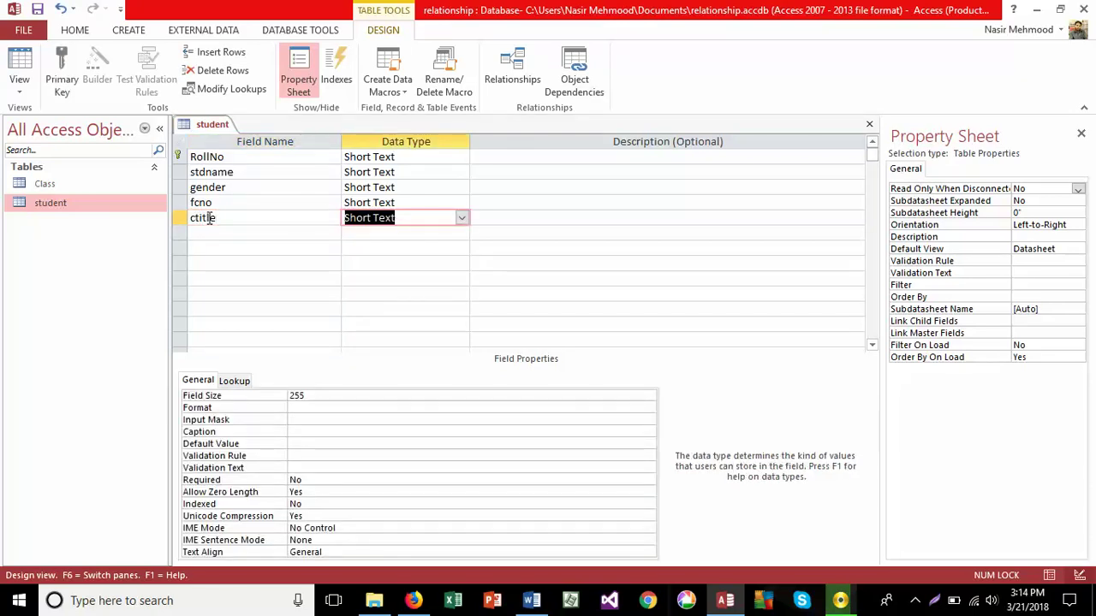
Start the Lookup Wizard for the ctitle field, getting its values from another table and choosing Class as the source.
click(461, 219)
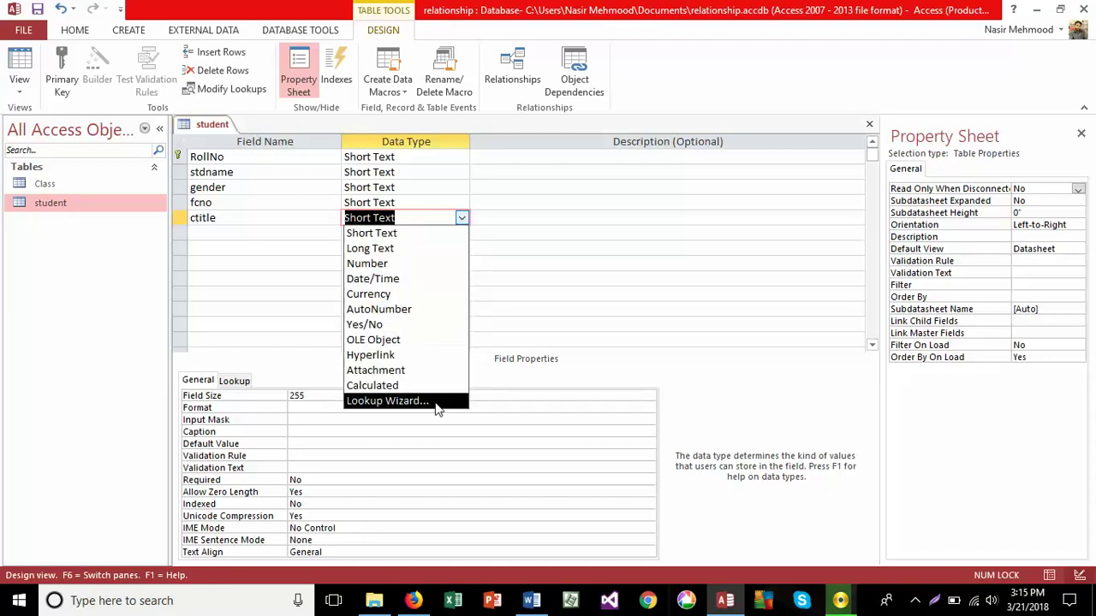
click(387, 401)
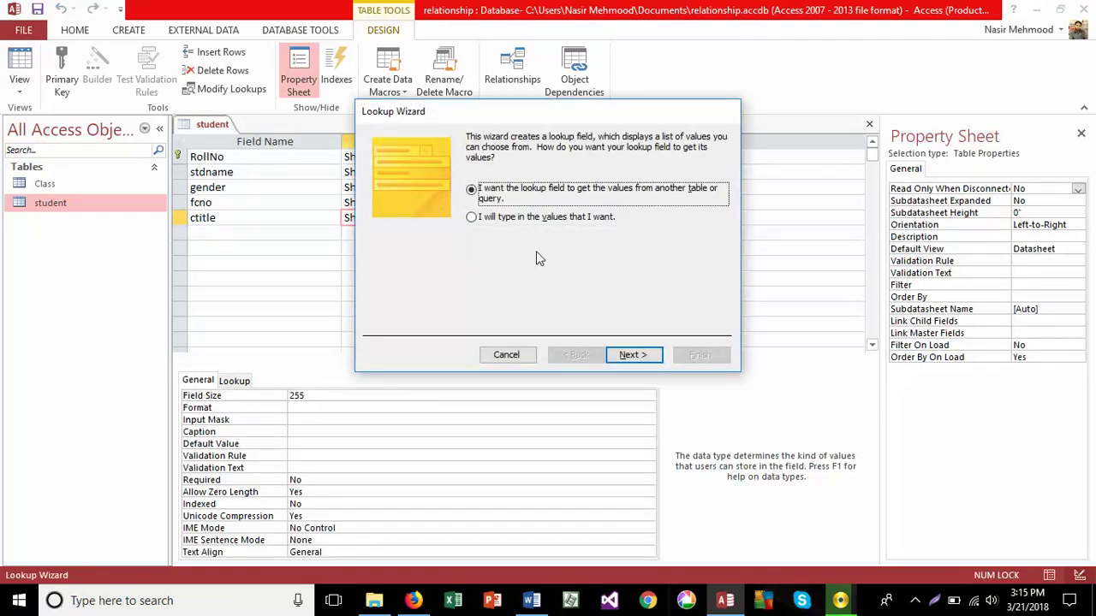
click(542, 219)
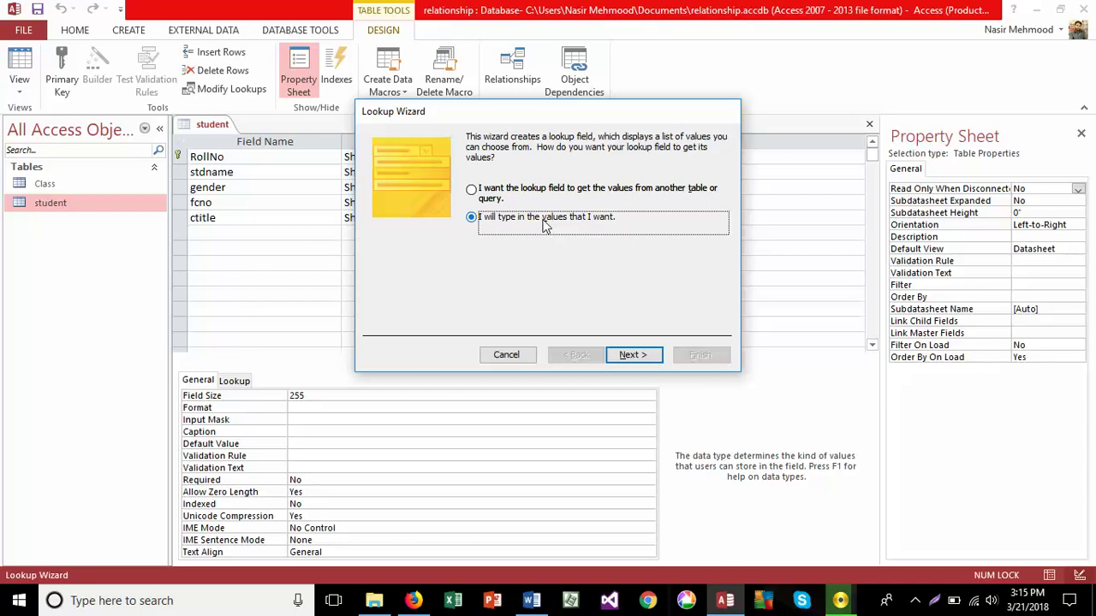
click(509, 196)
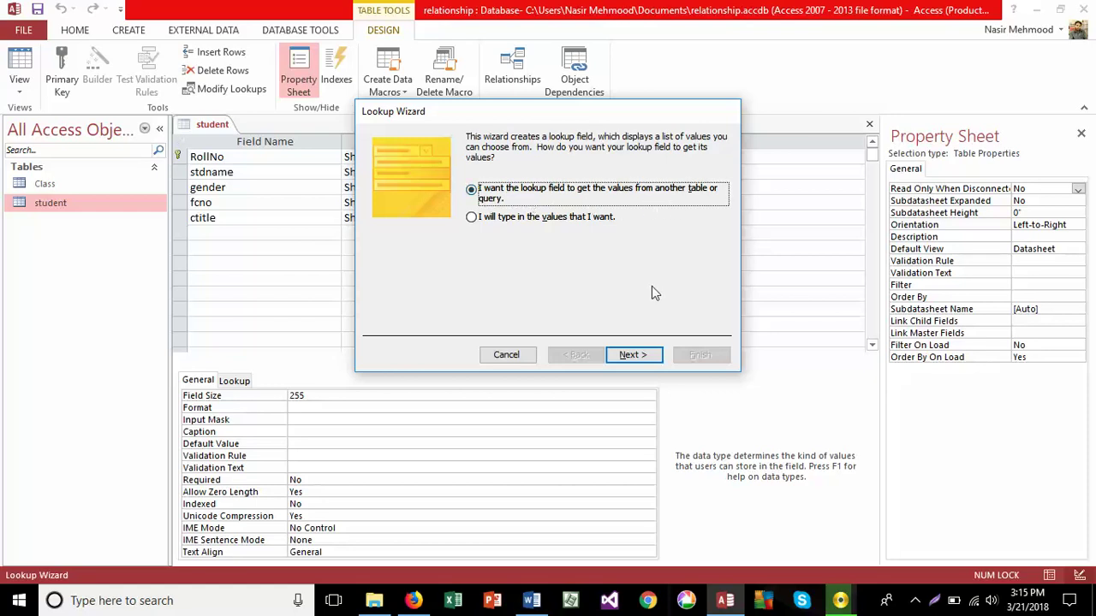
click(633, 355)
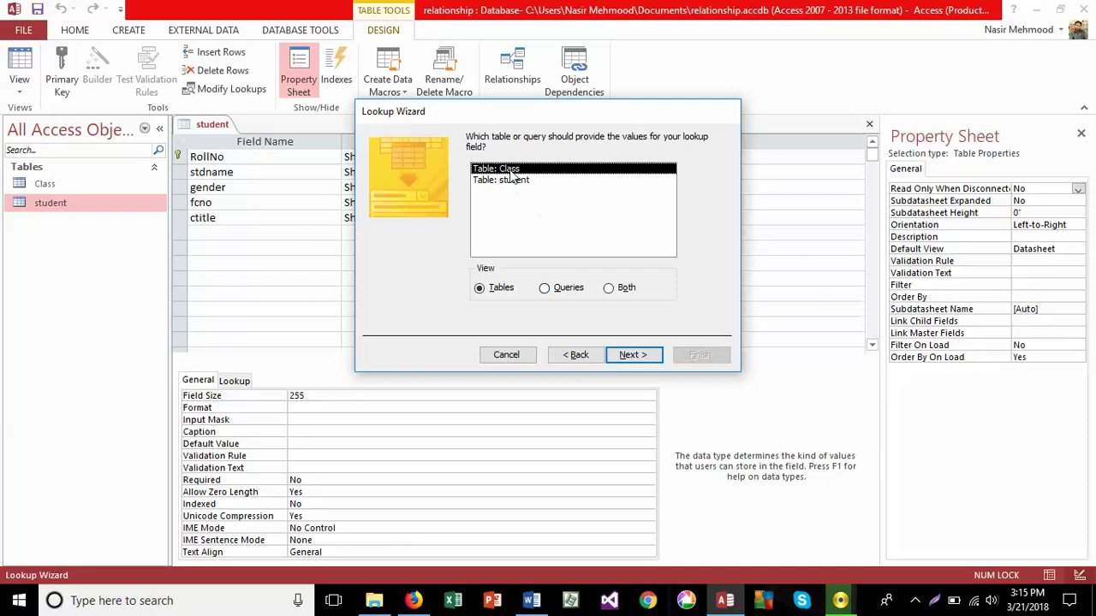
click(625, 358)
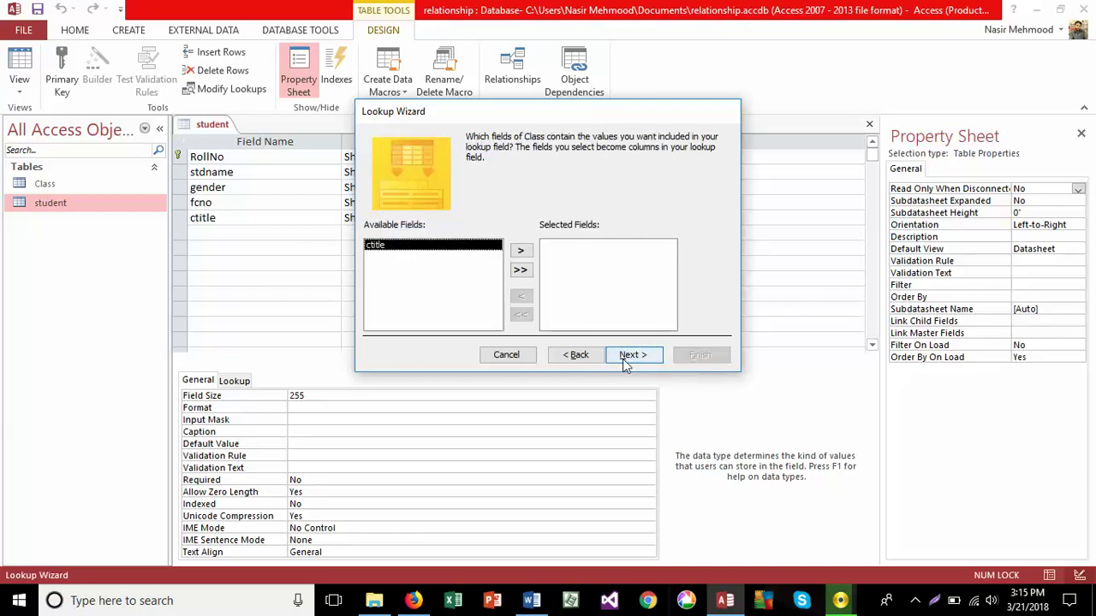
Use ctitle as the lookup column without sorting, finish the wizard, and save and close the student table.
click(525, 254)
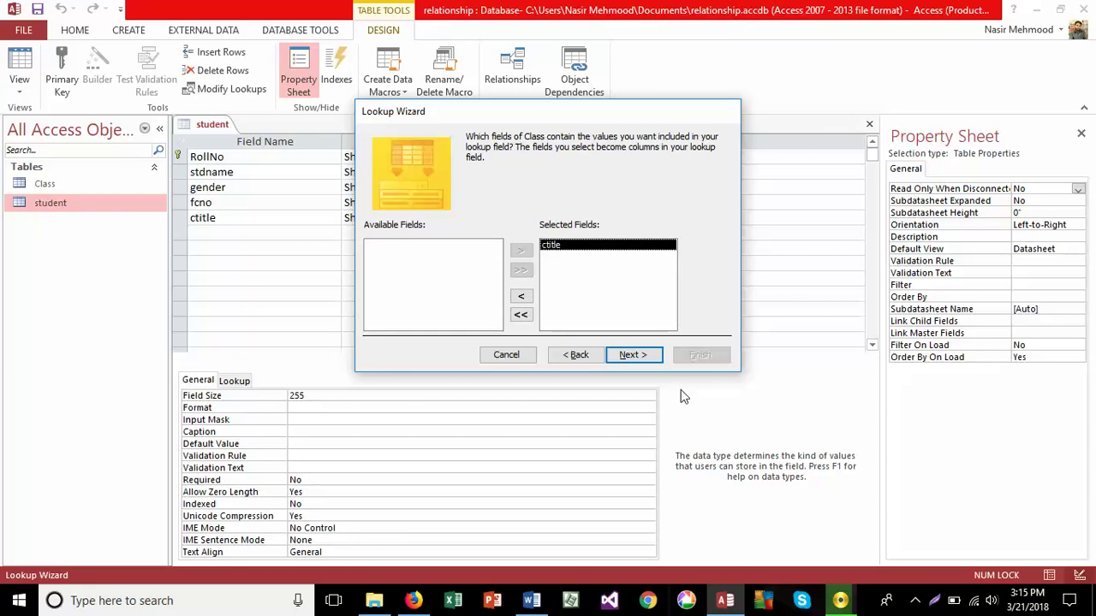
click(650, 359)
click(651, 361)
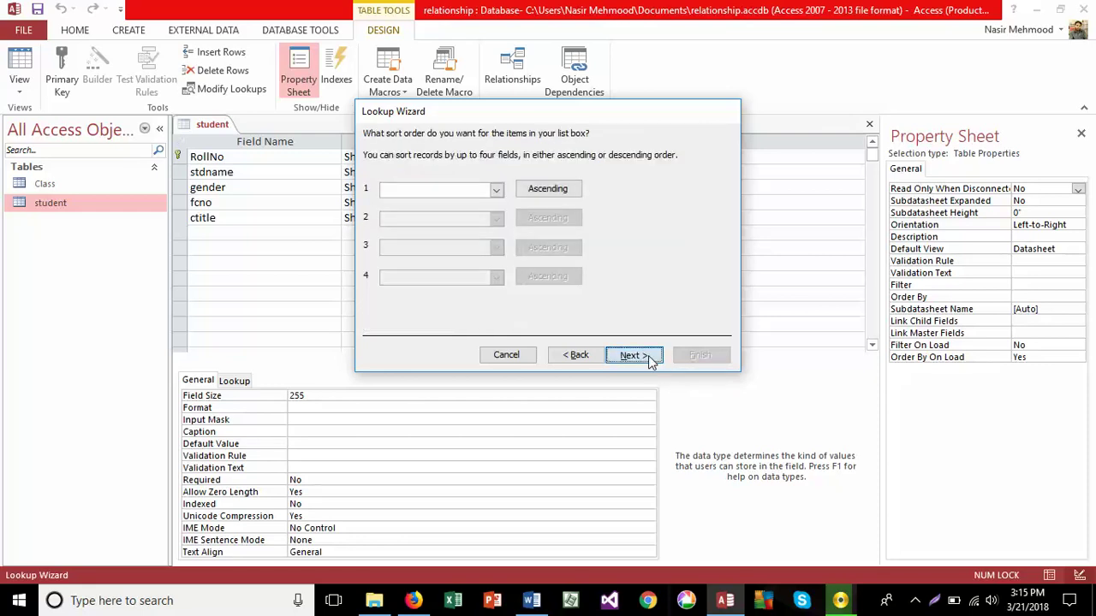
click(687, 355)
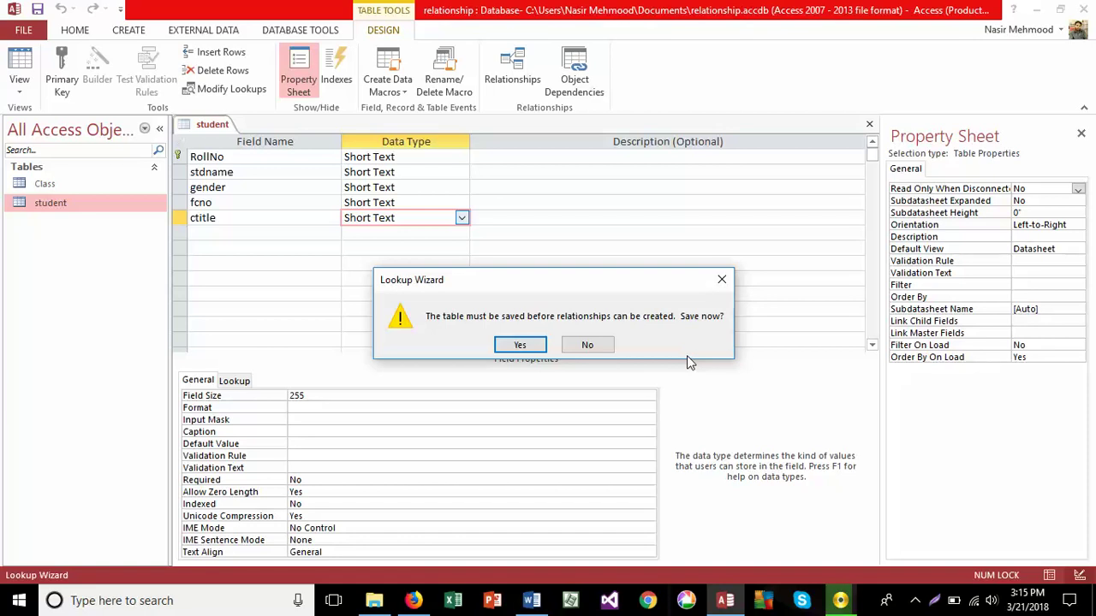
click(519, 345)
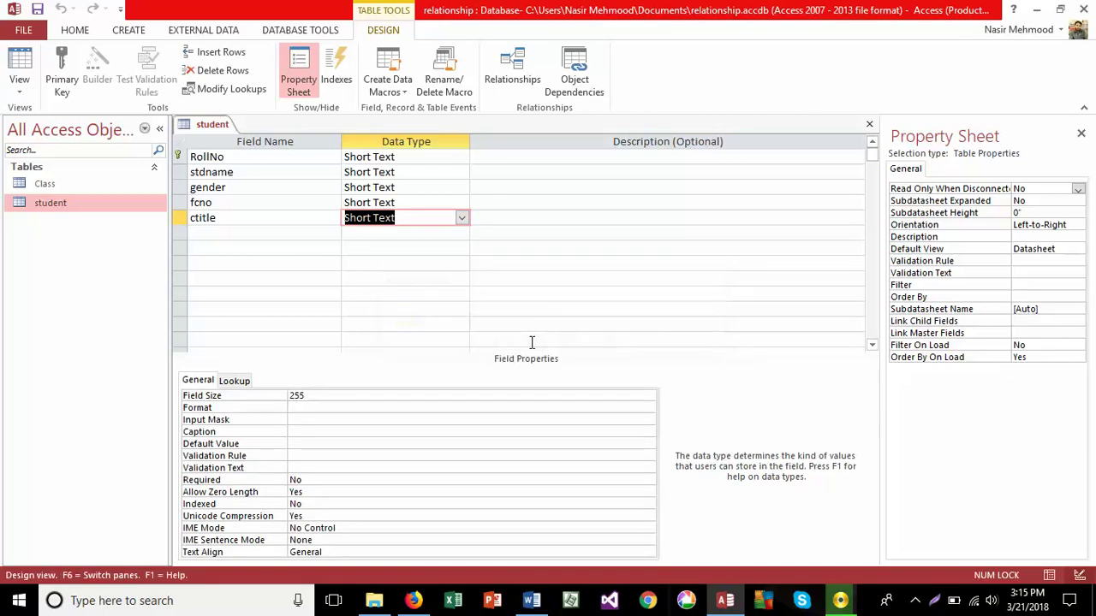
right_click(221, 127)
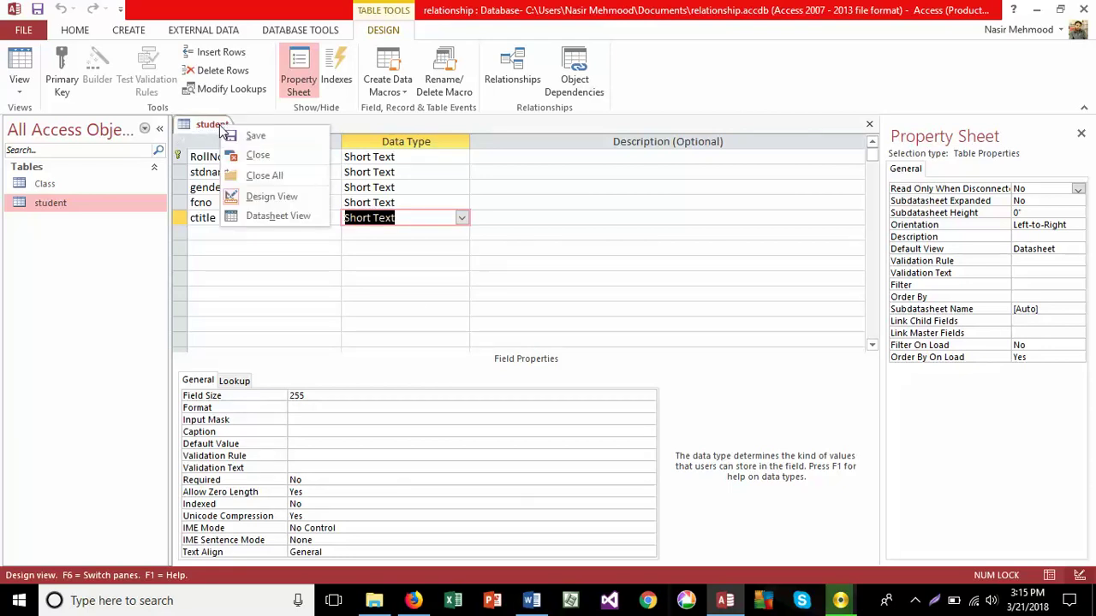
click(252, 155)
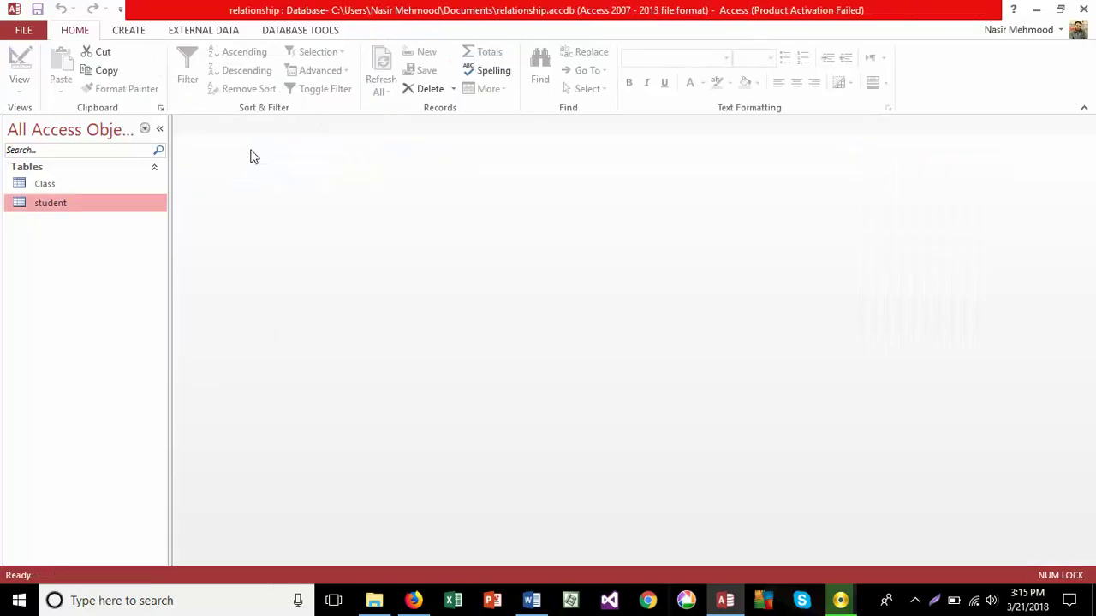
Open the Relationships window and rearrange the layout with student to the lower right of Class.
click(280, 37)
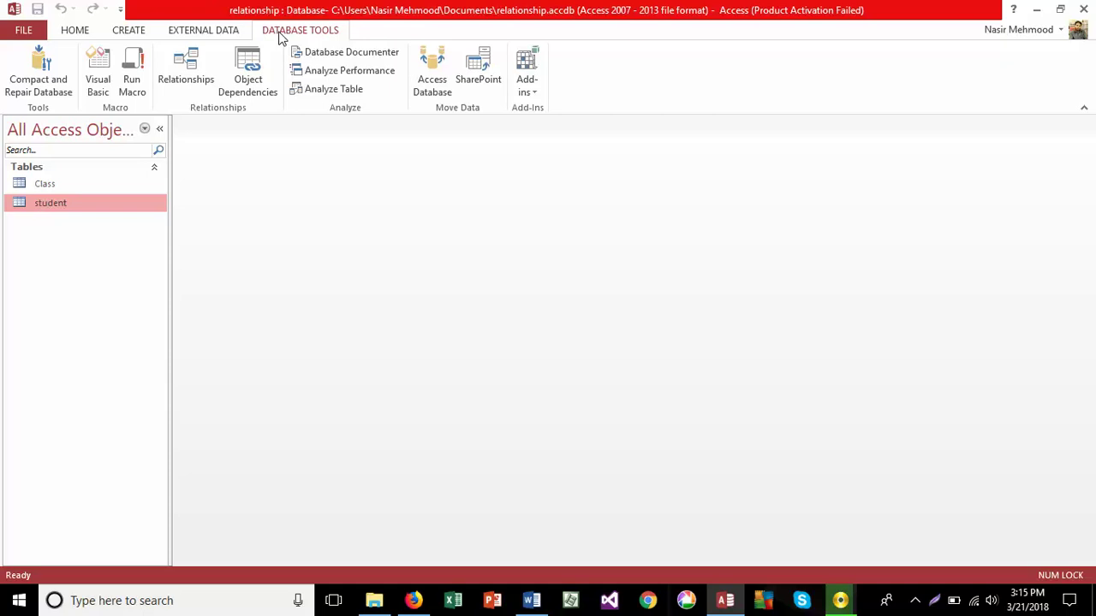
click(185, 83)
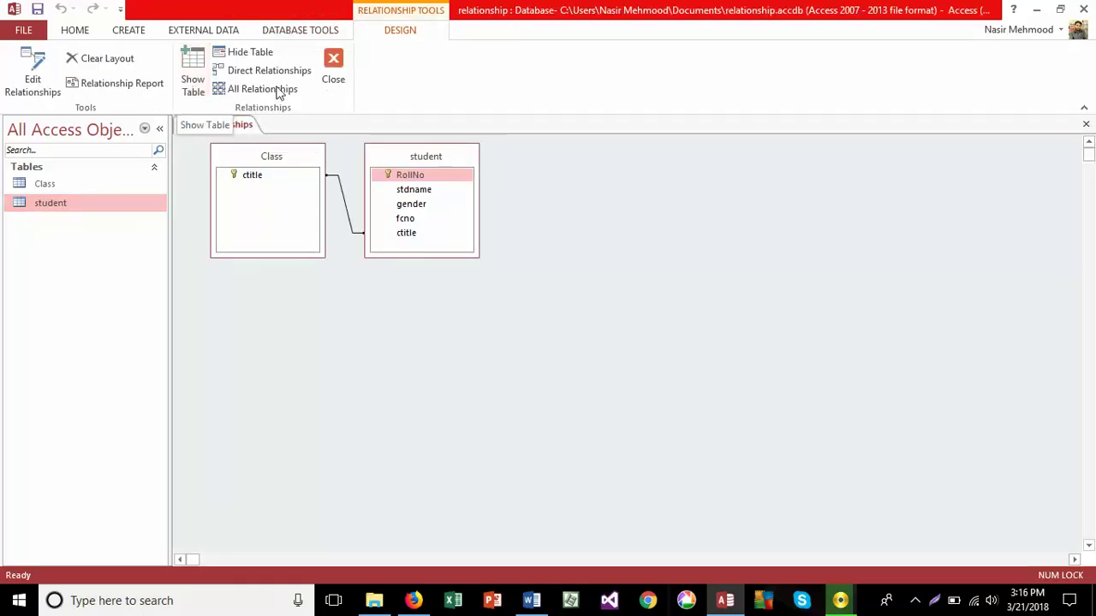
drag(396, 157, 549, 246)
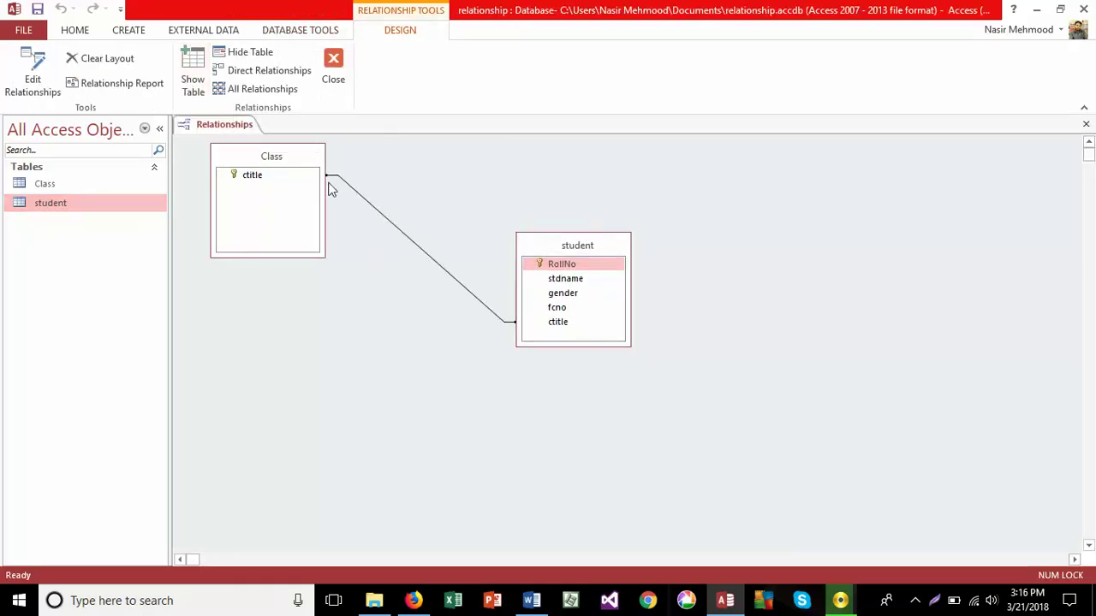
drag(306, 168, 421, 212)
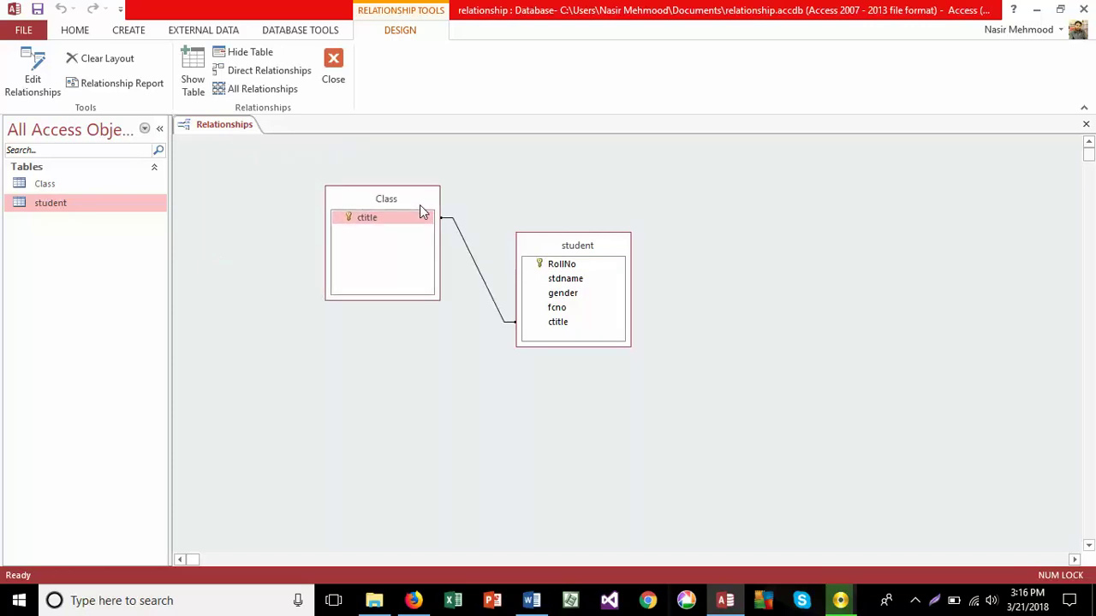
Delete the existing relationship between the Class and student tables in the Relationships window.
click(474, 265)
right_click(473, 266)
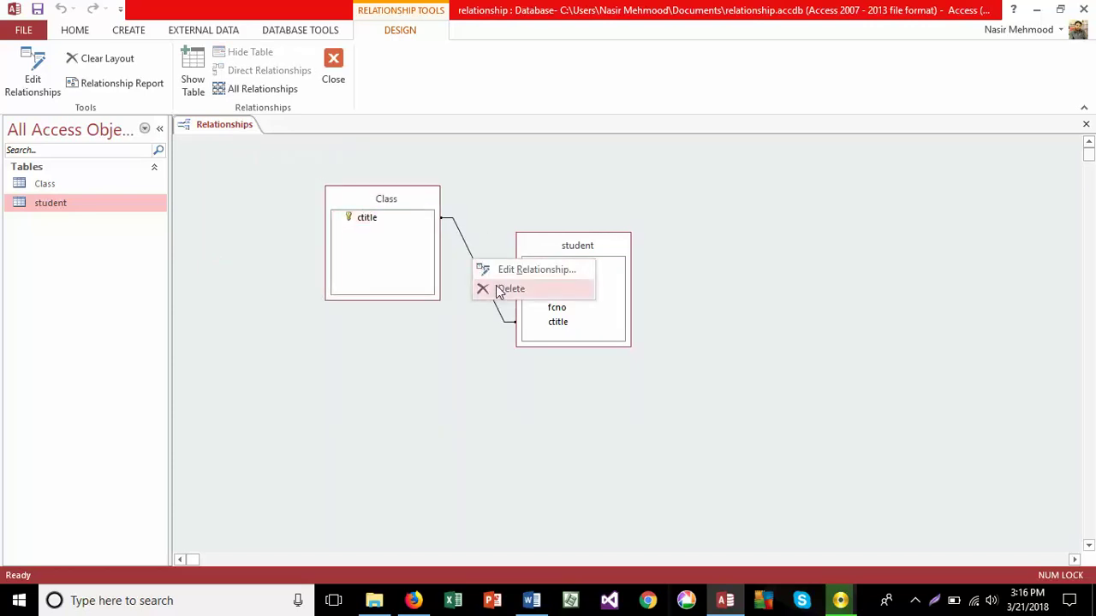
click(496, 286)
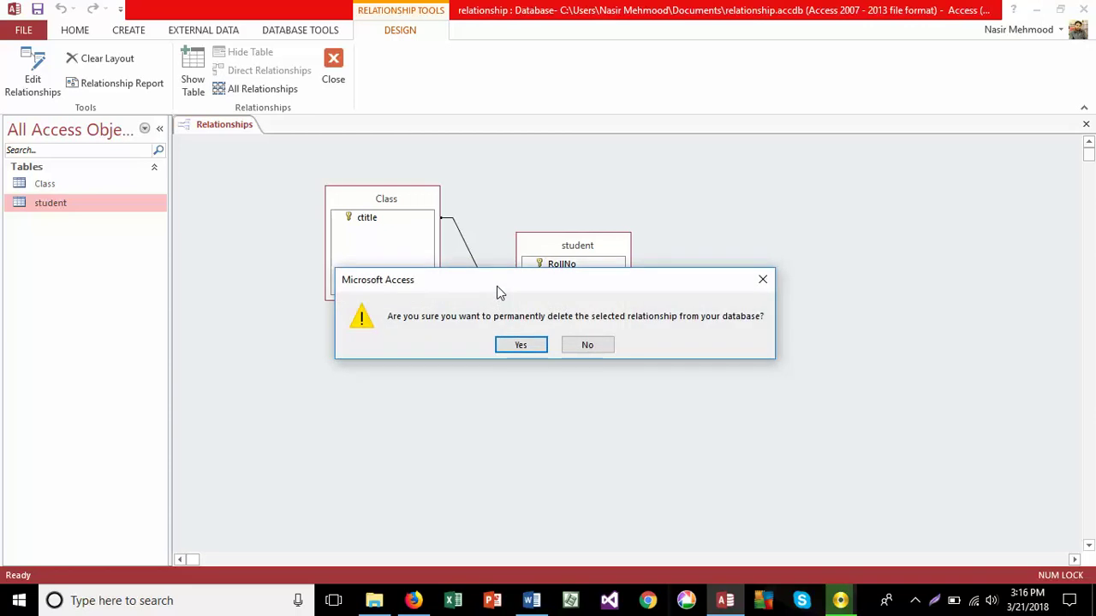
click(515, 346)
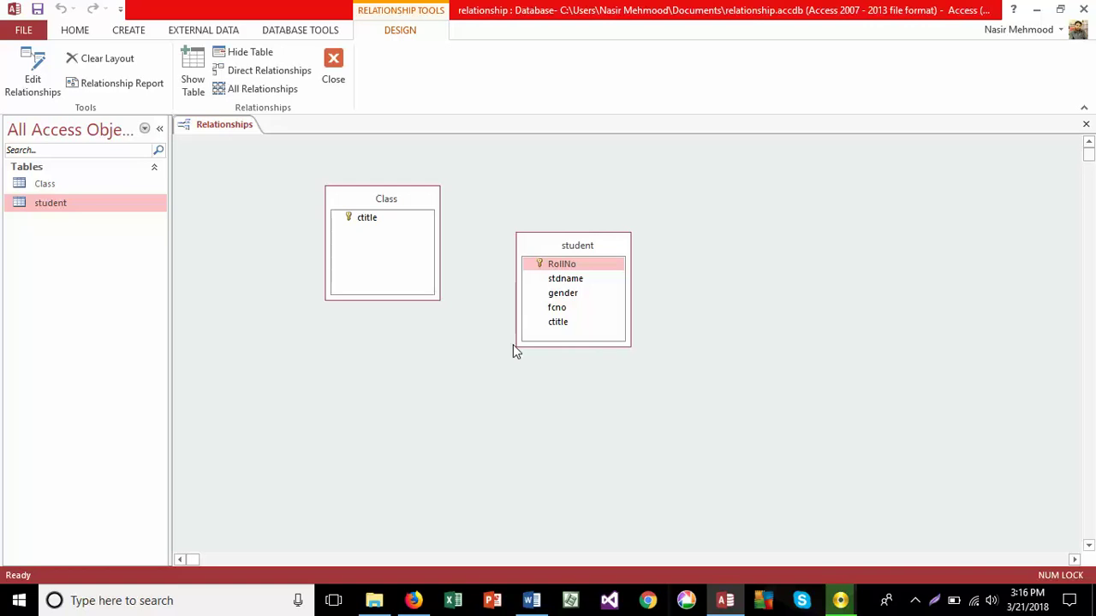
Create a relationship from ctitle in Class to ctitle in student, enforcing referential integrity with cascade update of related fields and cascade delete of related records.
click(369, 222)
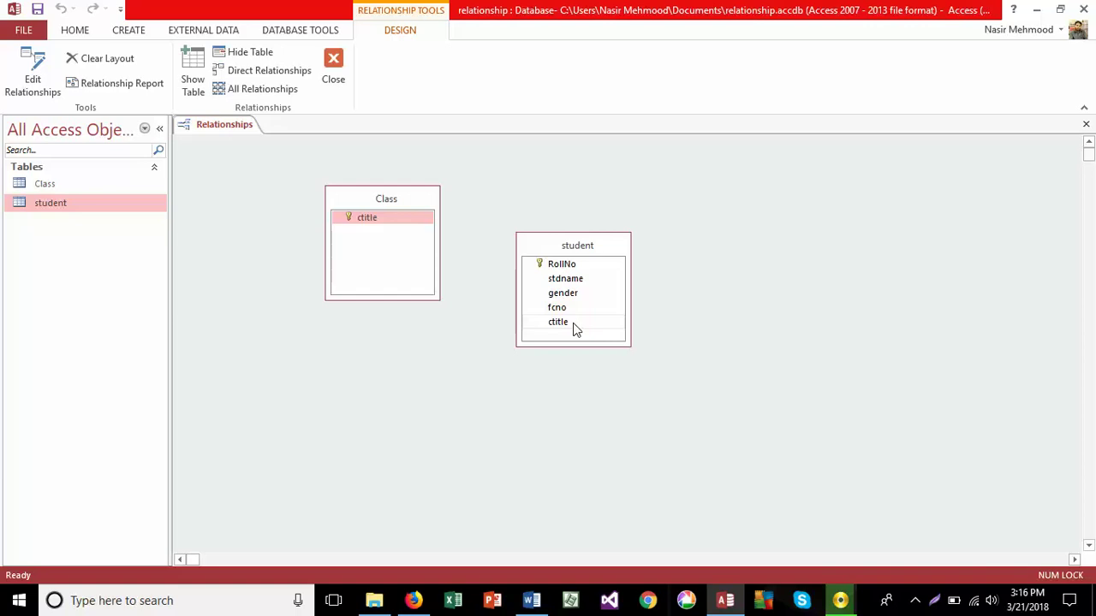
click(347, 221)
drag(389, 220, 548, 329)
drag(549, 328, 549, 327)
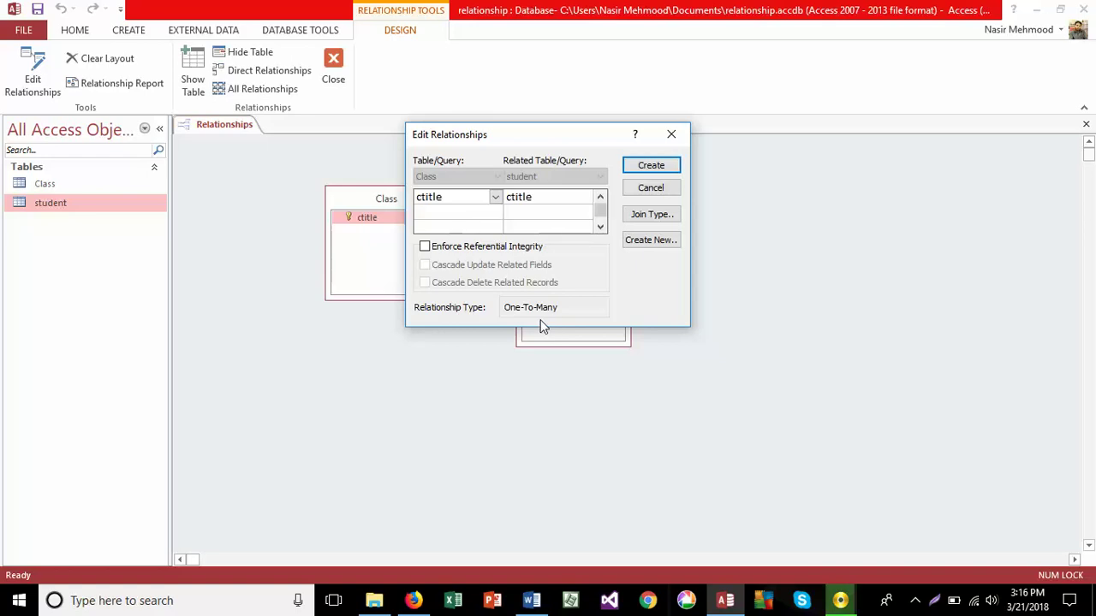
click(434, 250)
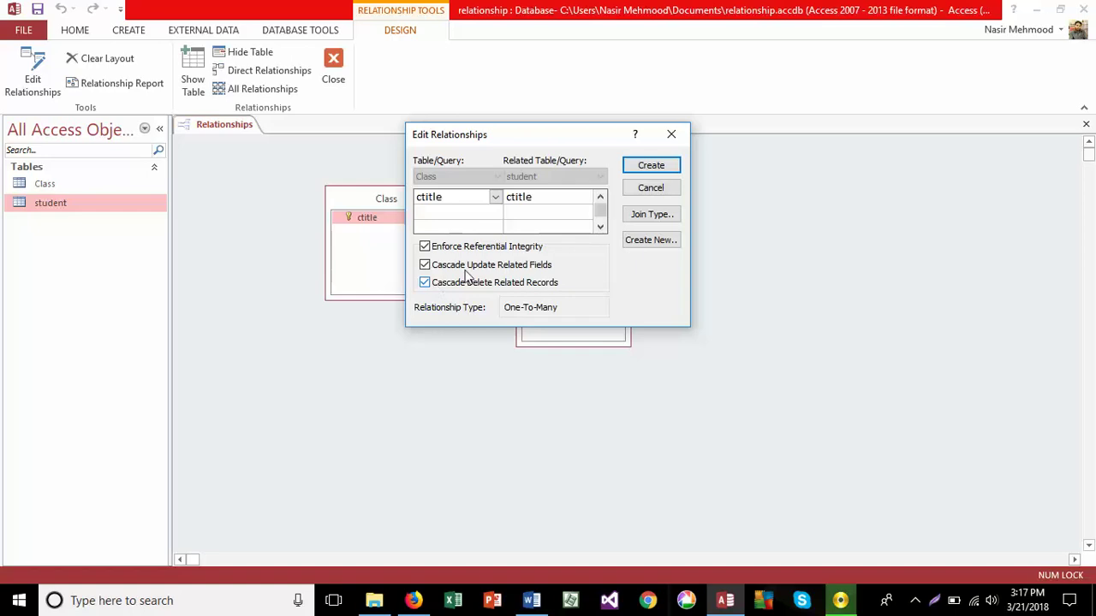
click(659, 169)
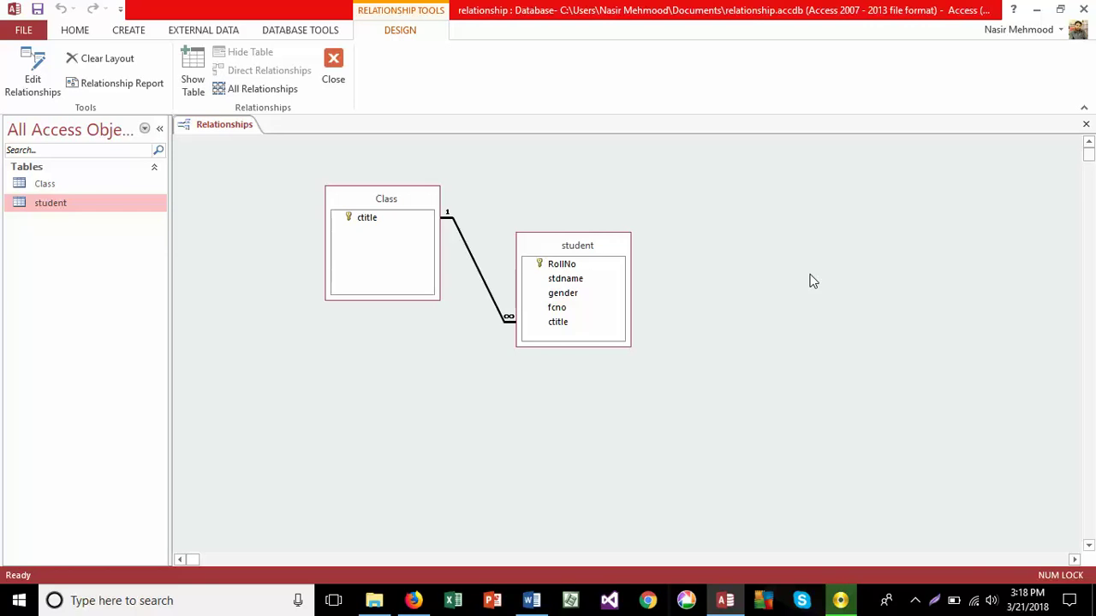
Switch to Word to review the entity-relationship diagram, undo the rotation of the Teach diamond, and return to Access.
click(531, 599)
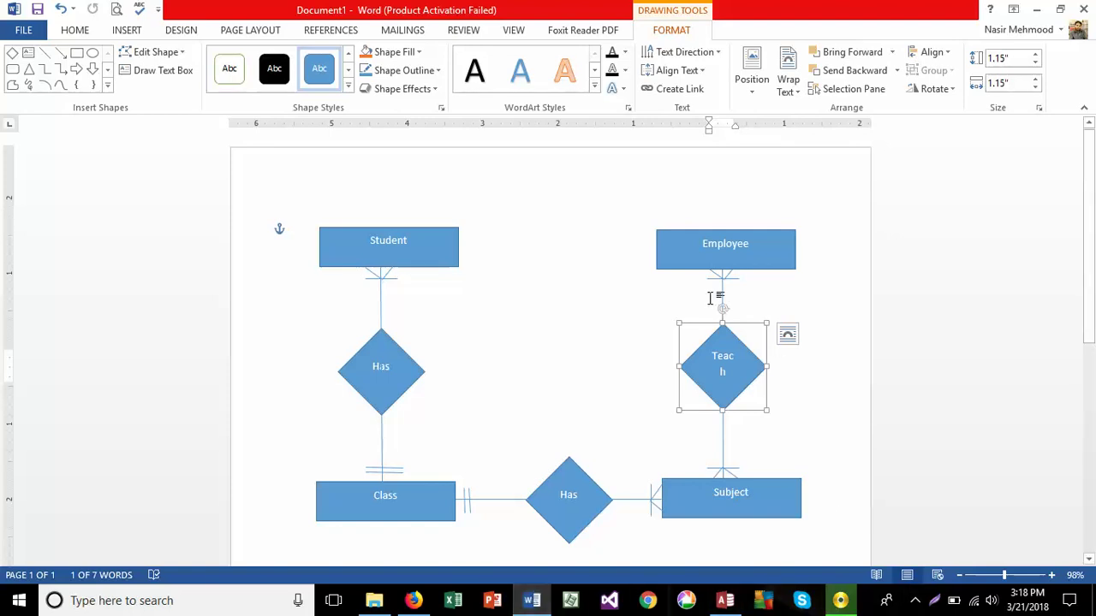
drag(724, 314, 750, 345)
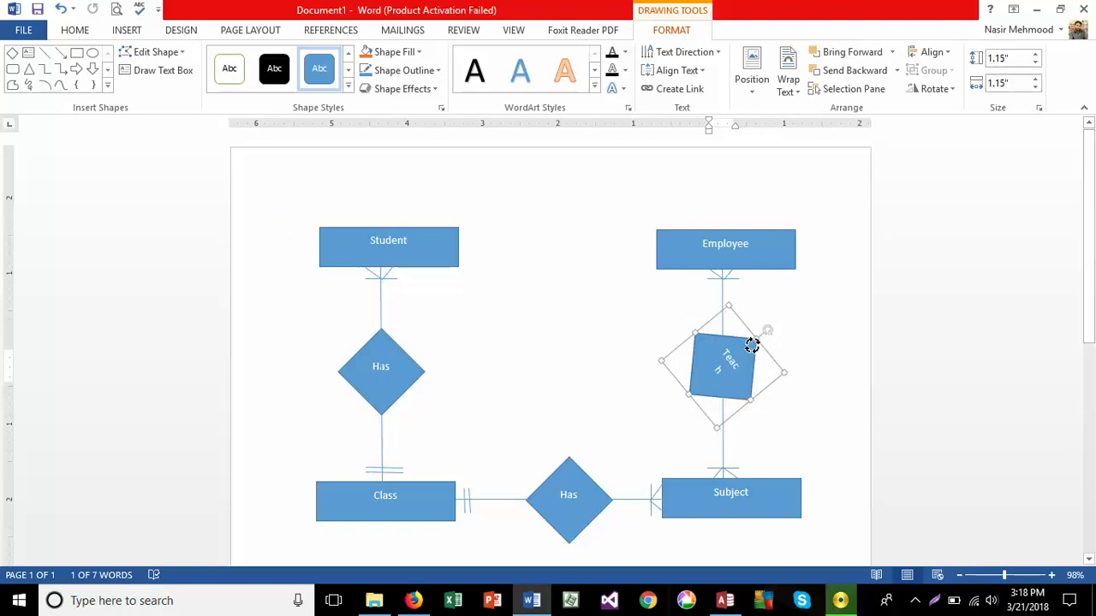
key(ctrl+z)
click(636, 318)
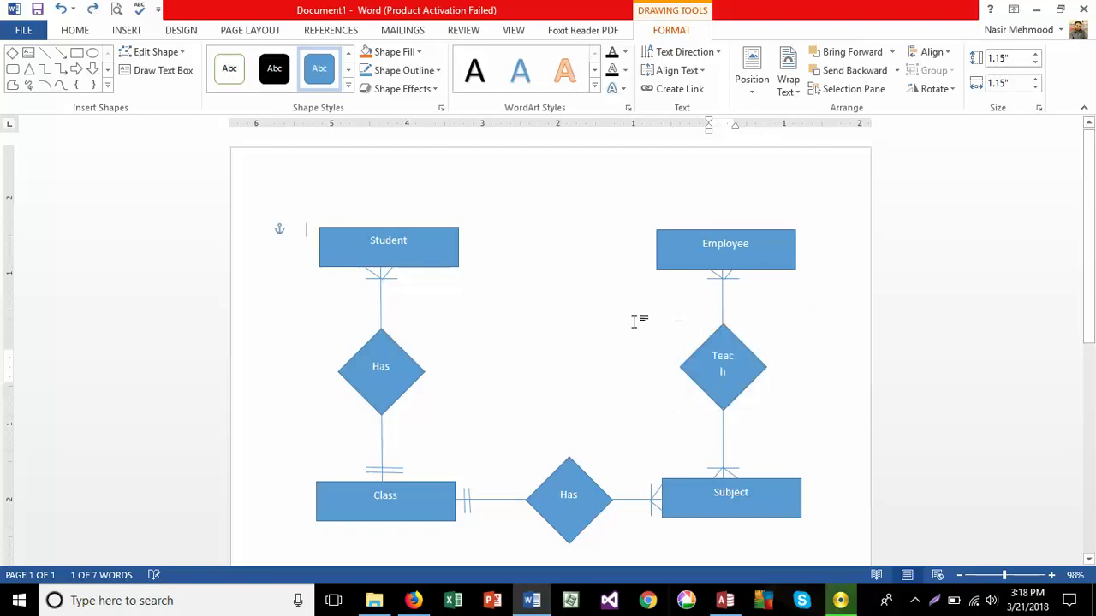
click(724, 600)
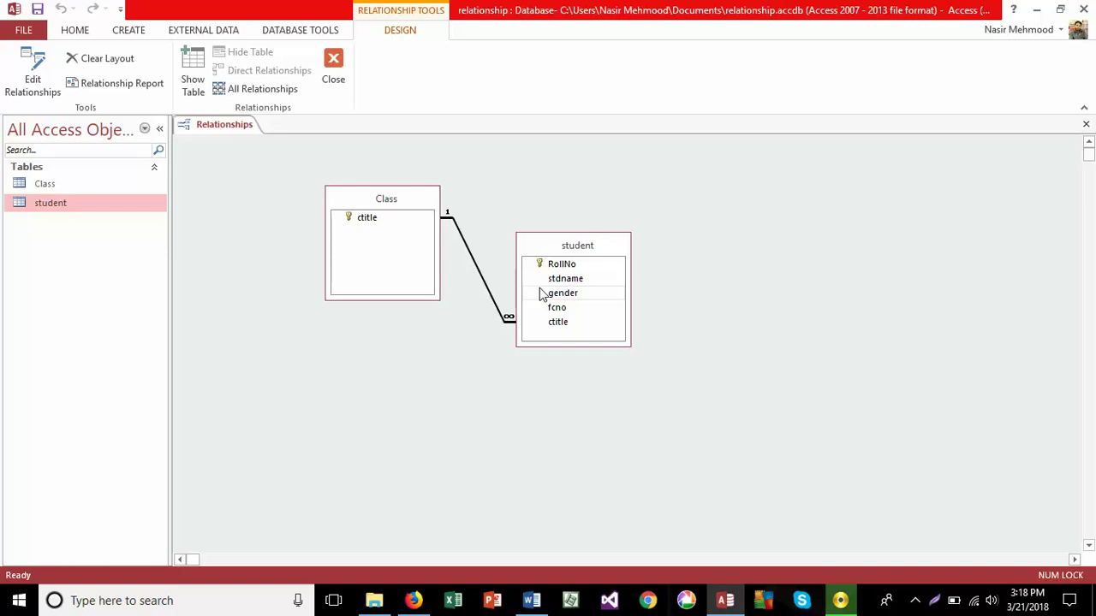
Close the Relationships window and add the ctitle records 1st A, 1st B and 1st C to the Class table.
right_click(227, 127)
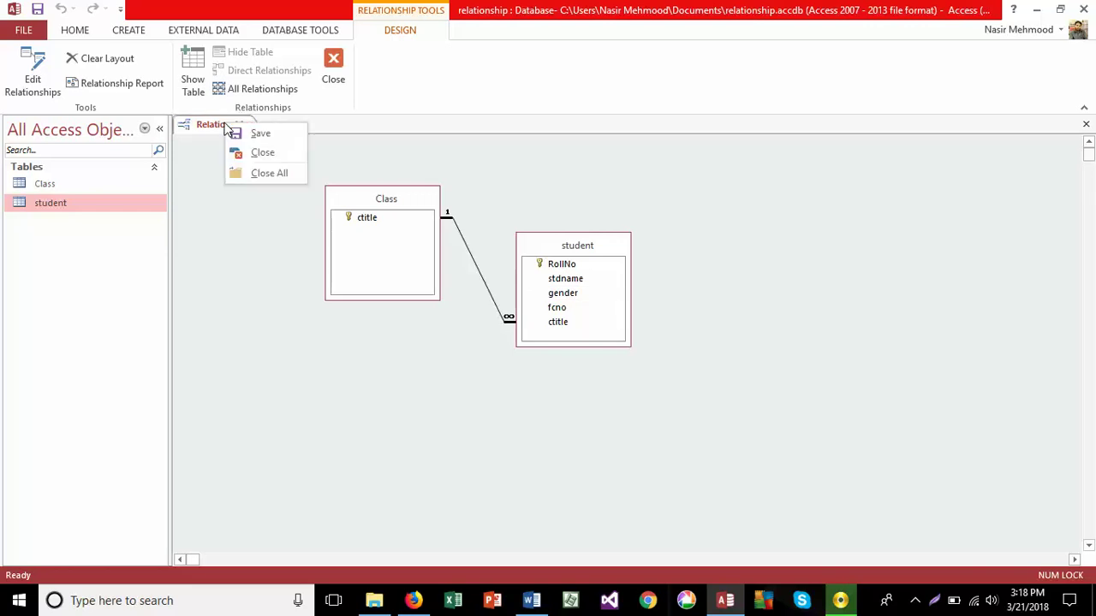
click(256, 154)
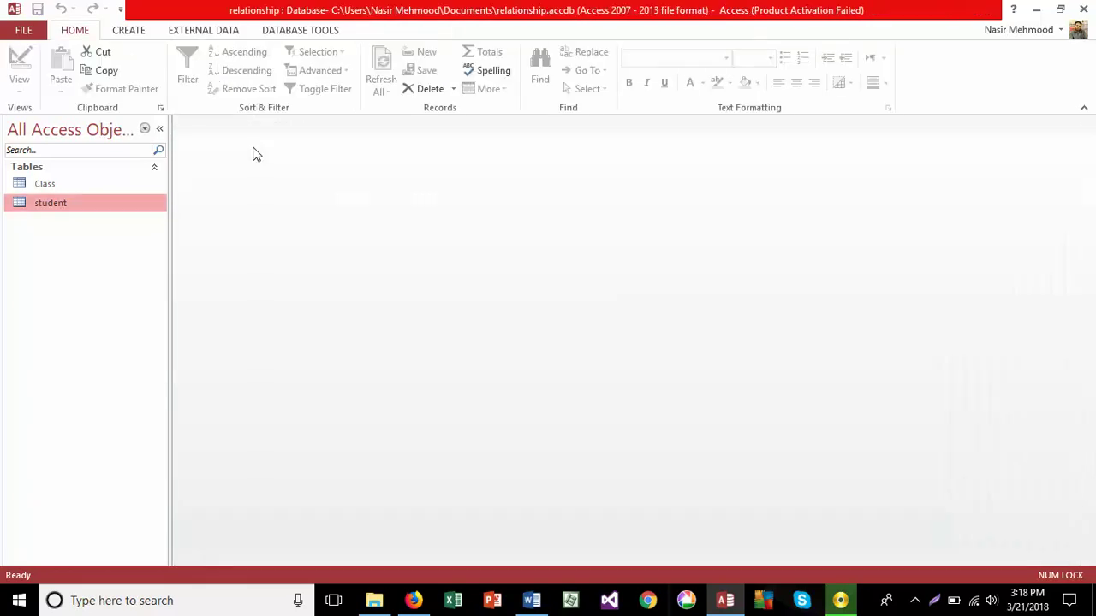
double_click(34, 189)
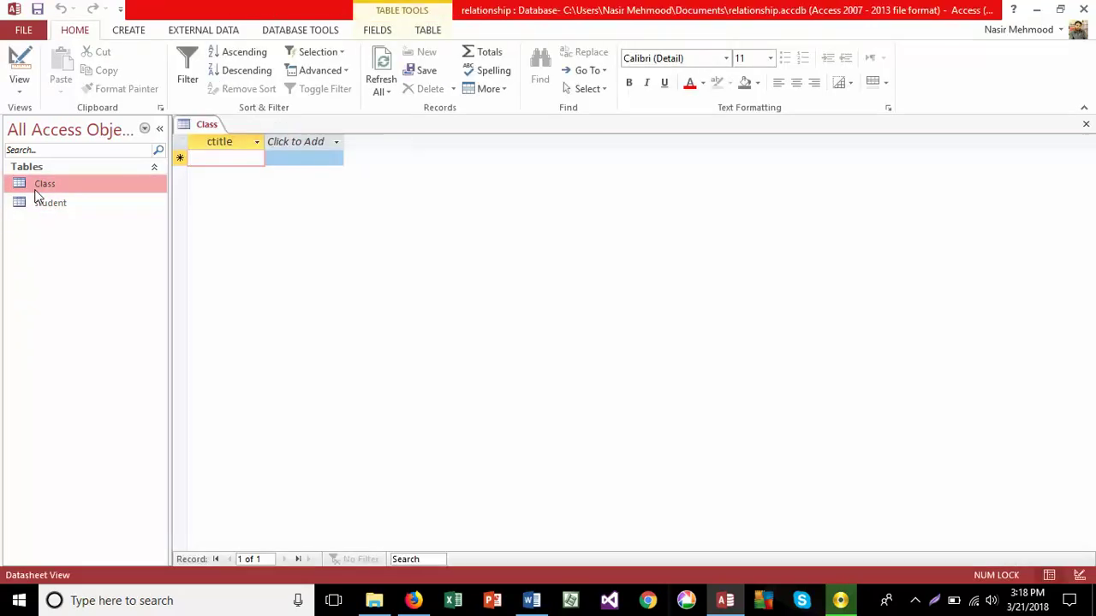
text(1st A)
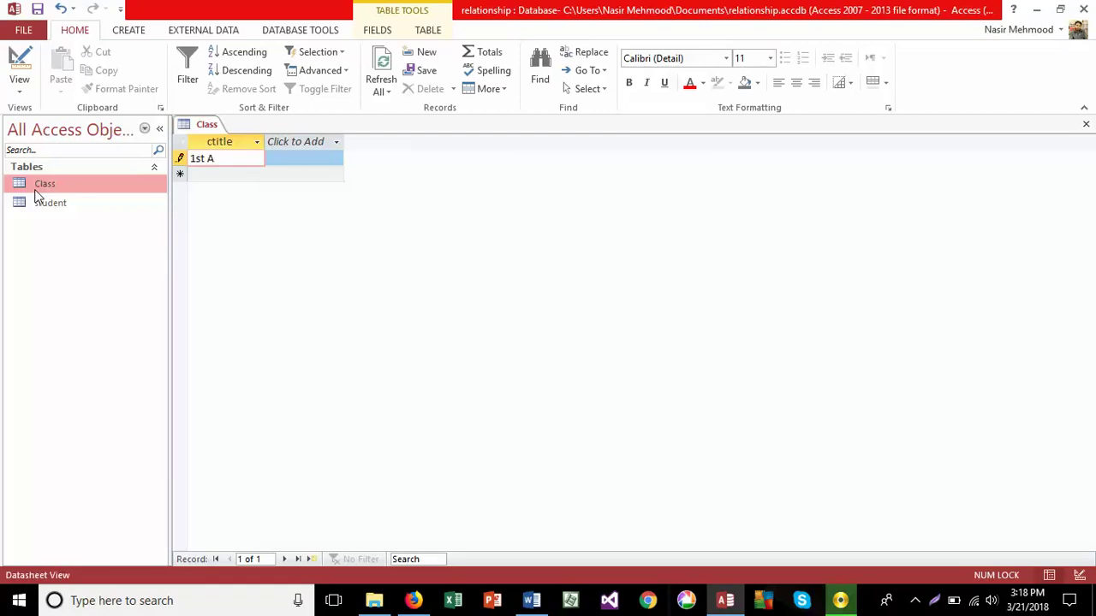
key(Return)
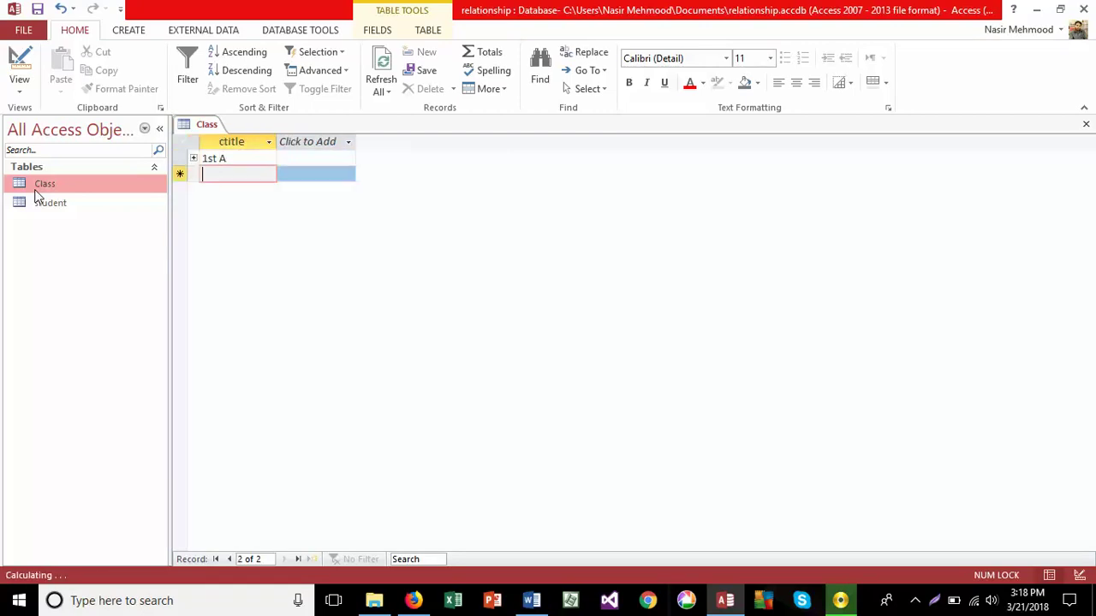
text(1st B)
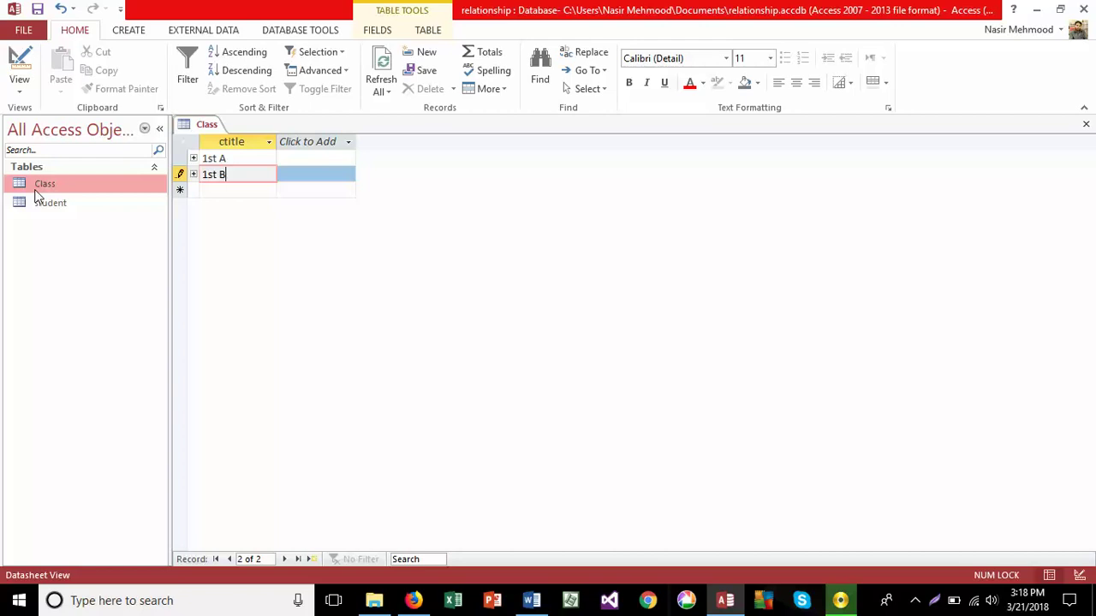
key(Return)
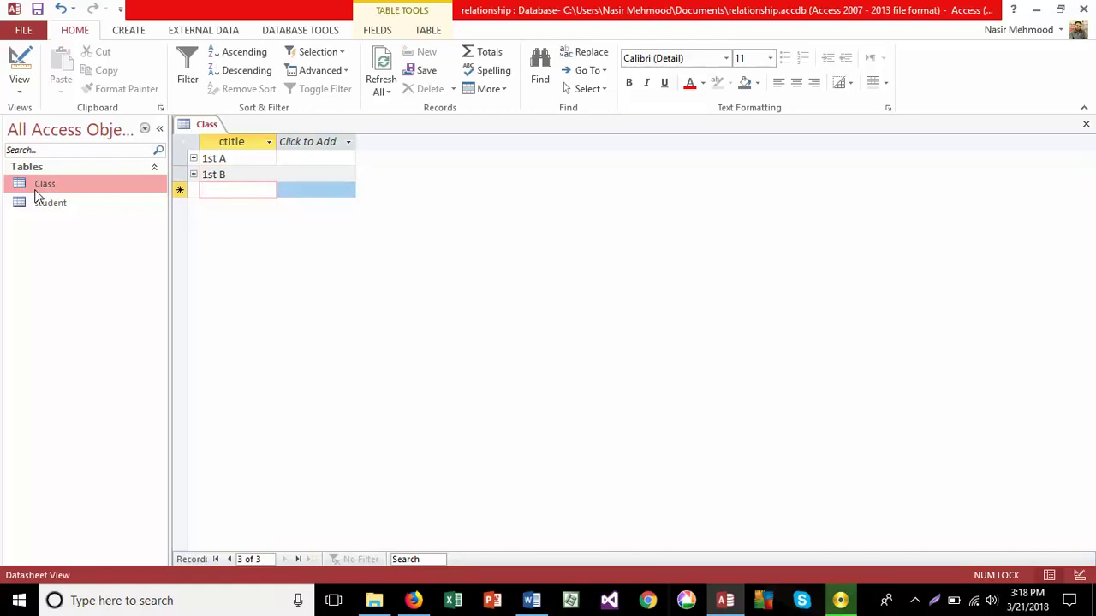
text(1st C)
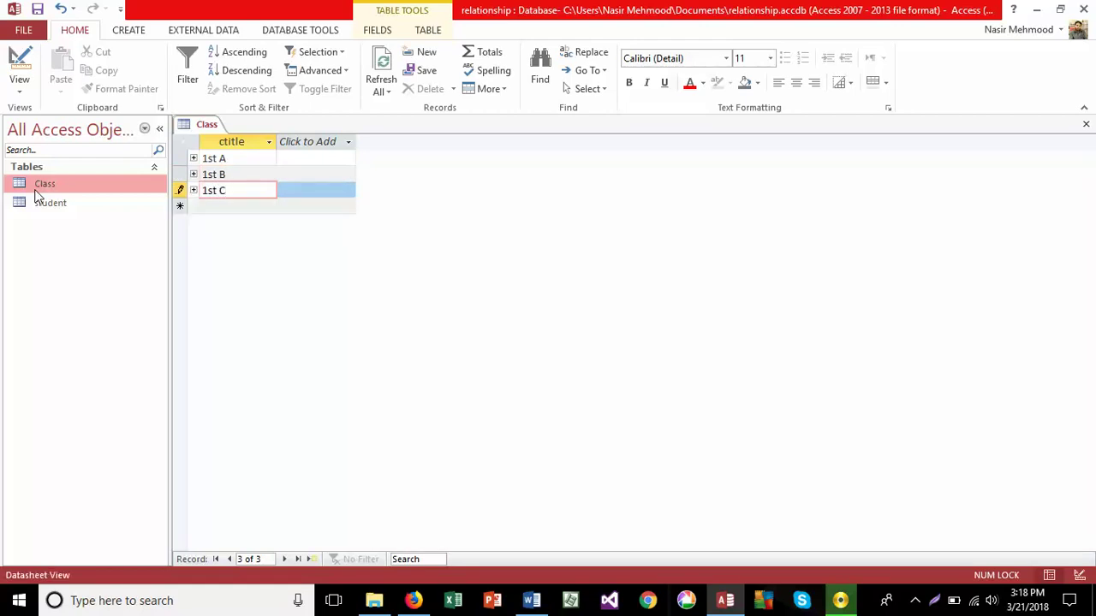
key(Return)
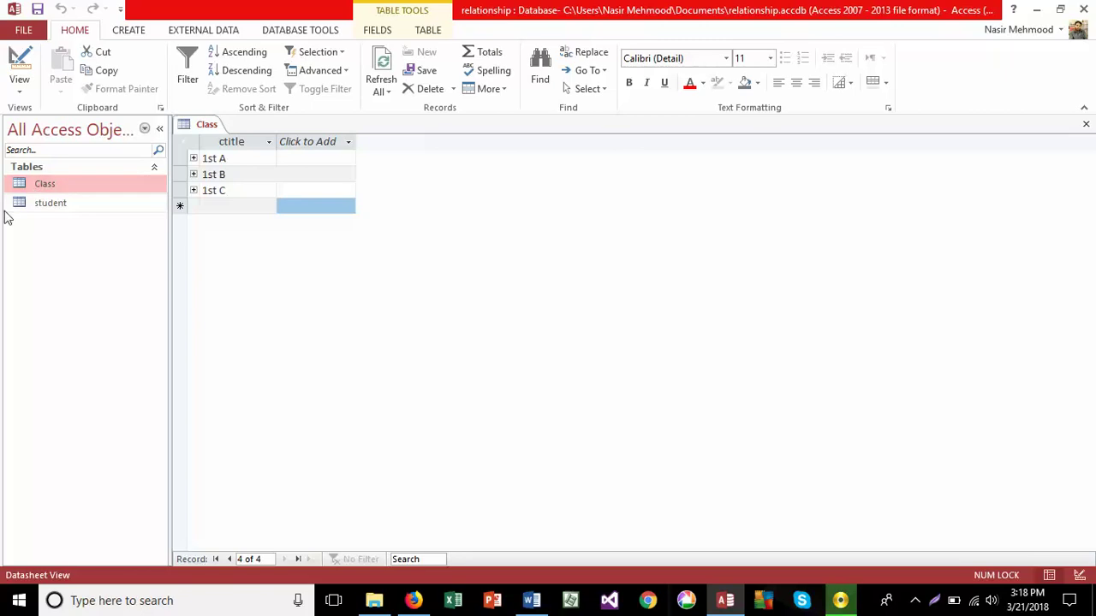
Add two more ctitle records, 2nd A and 2nd B, to the Class table.
click(212, 206)
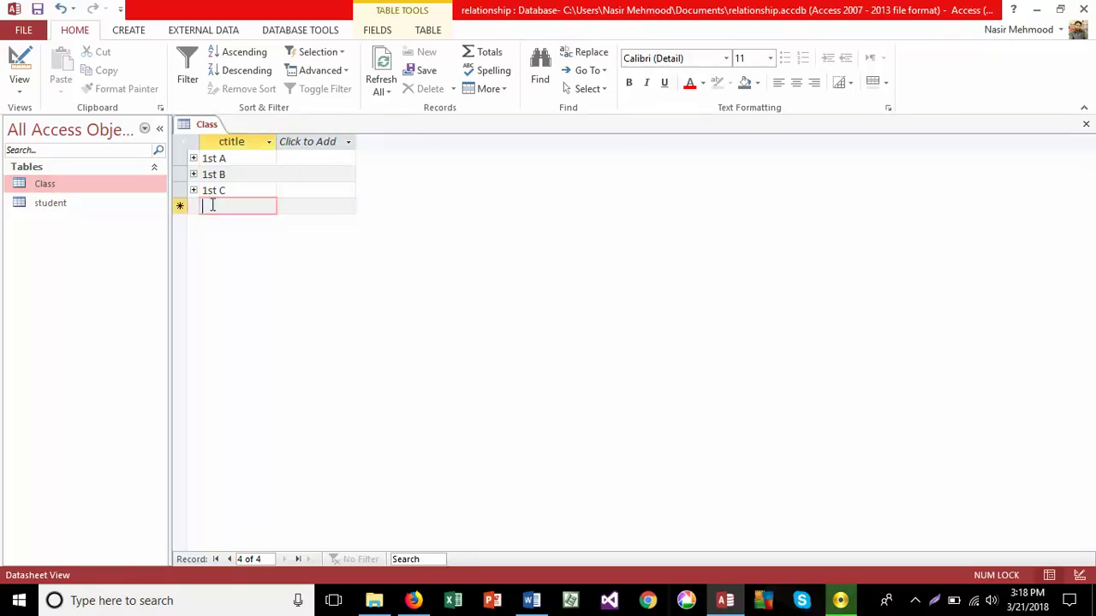
text(2nd A)
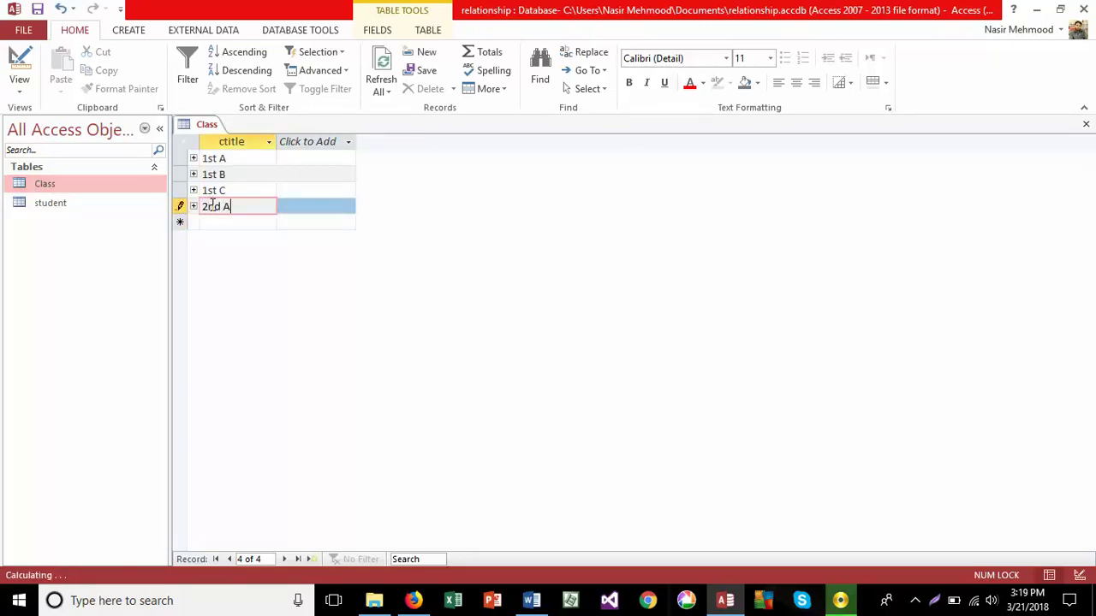
key(Down)
text(2nd B)
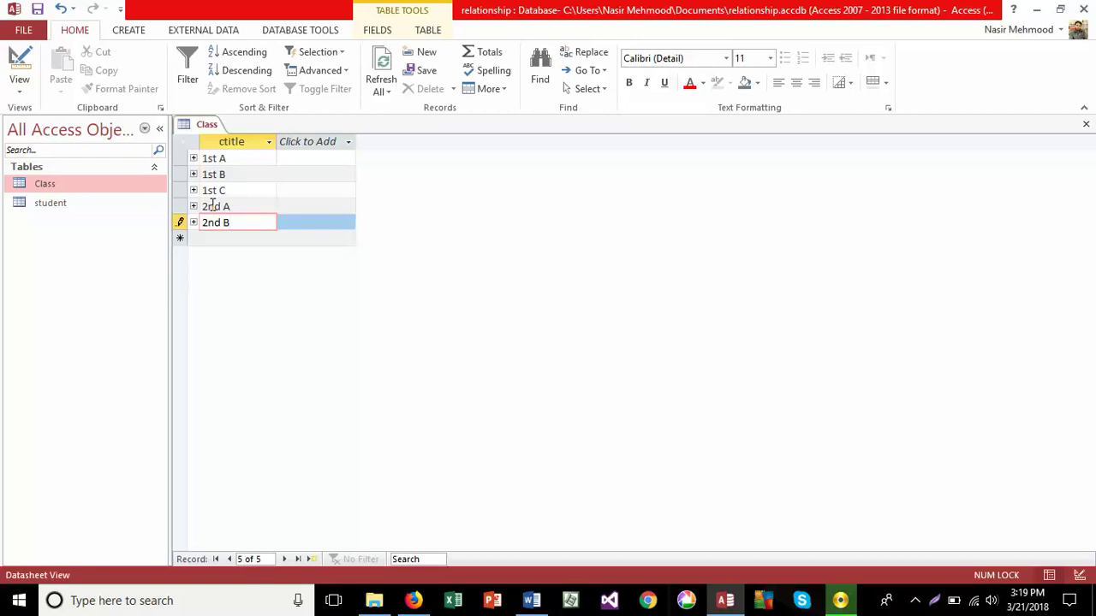
key(Down)
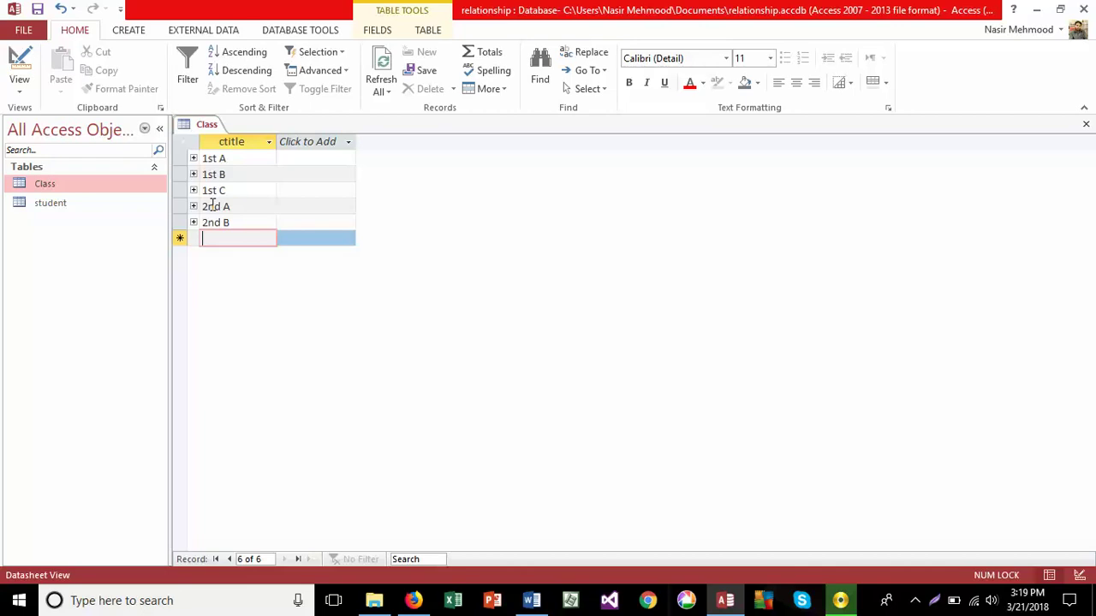
Open the student table, and examine the related student records under 1st A in the Class table.
double_click(75, 204)
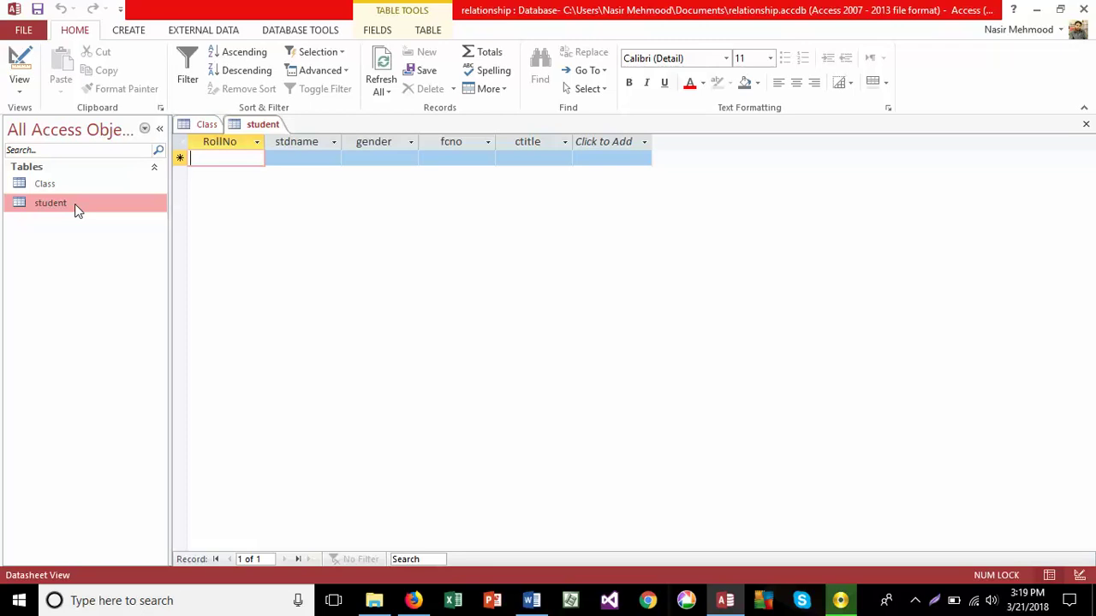
click(203, 125)
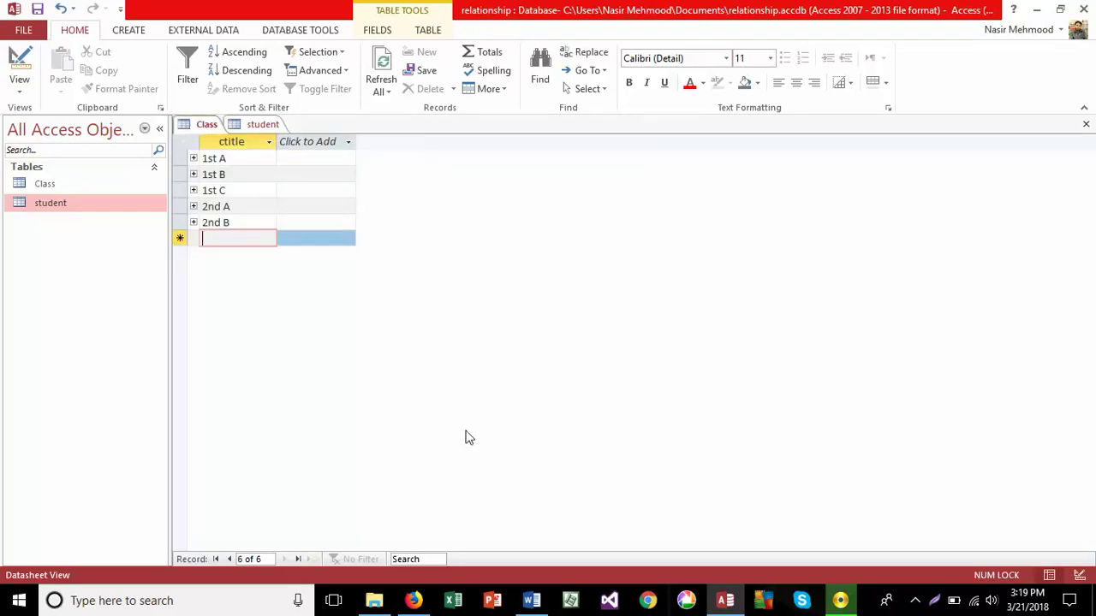
click(193, 159)
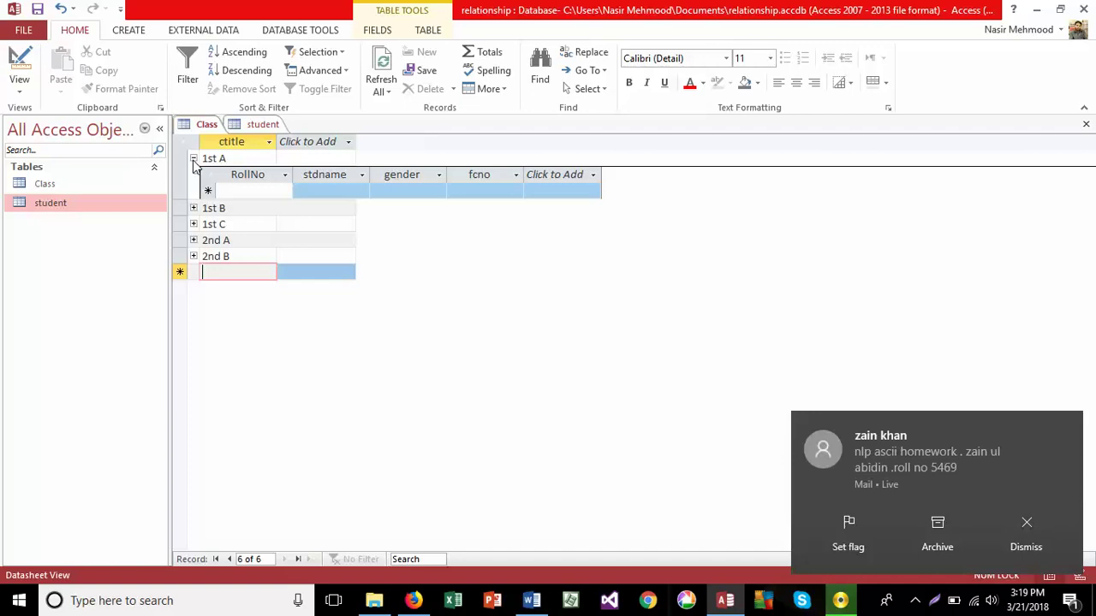
click(194, 161)
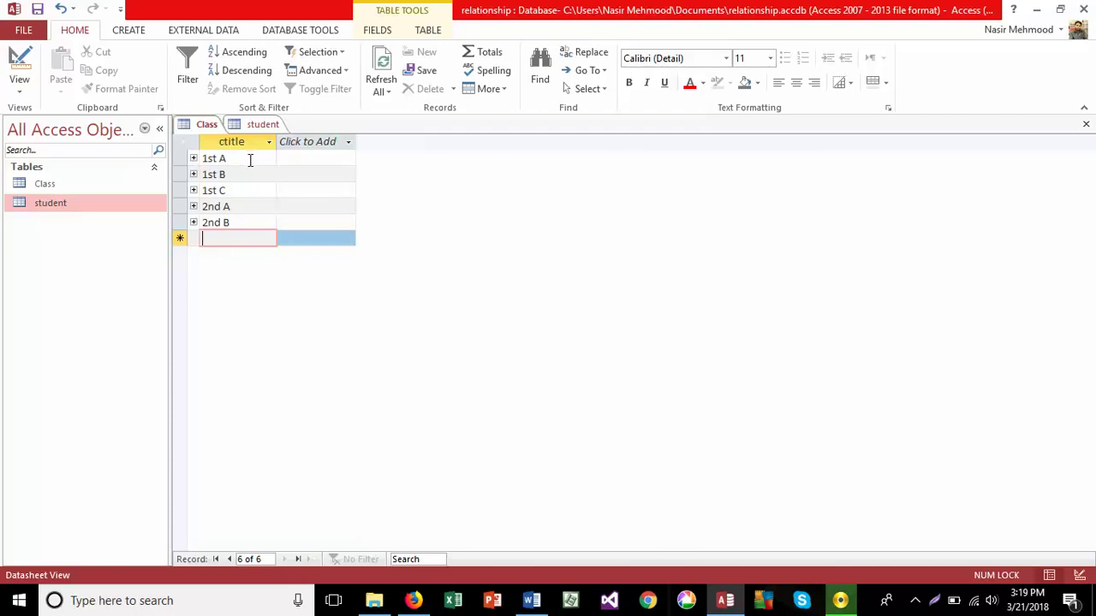
Enter a student record with RollNo 1, the student's name, gender Male, the fcno number, and 1st A as ctitle.
click(254, 126)
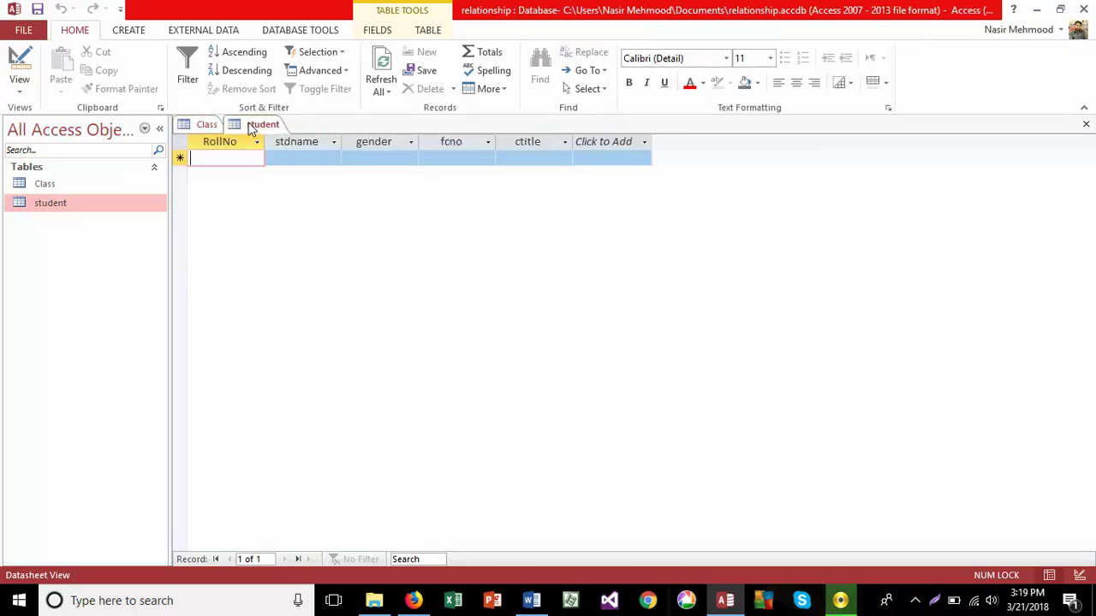
text(1)
key(Tab)
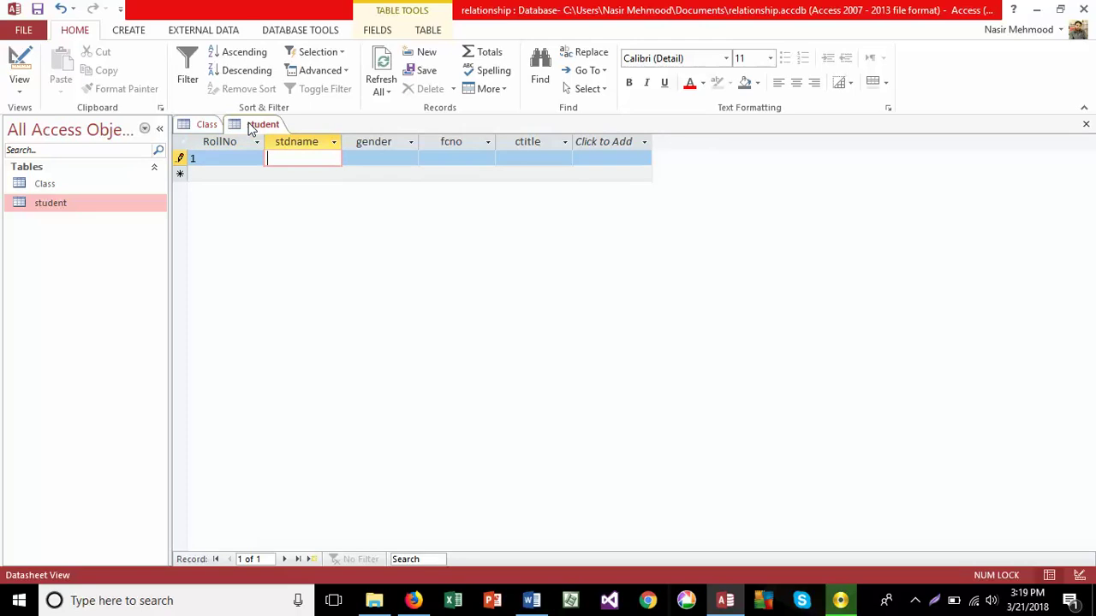
text(Usma)
key(Tab)
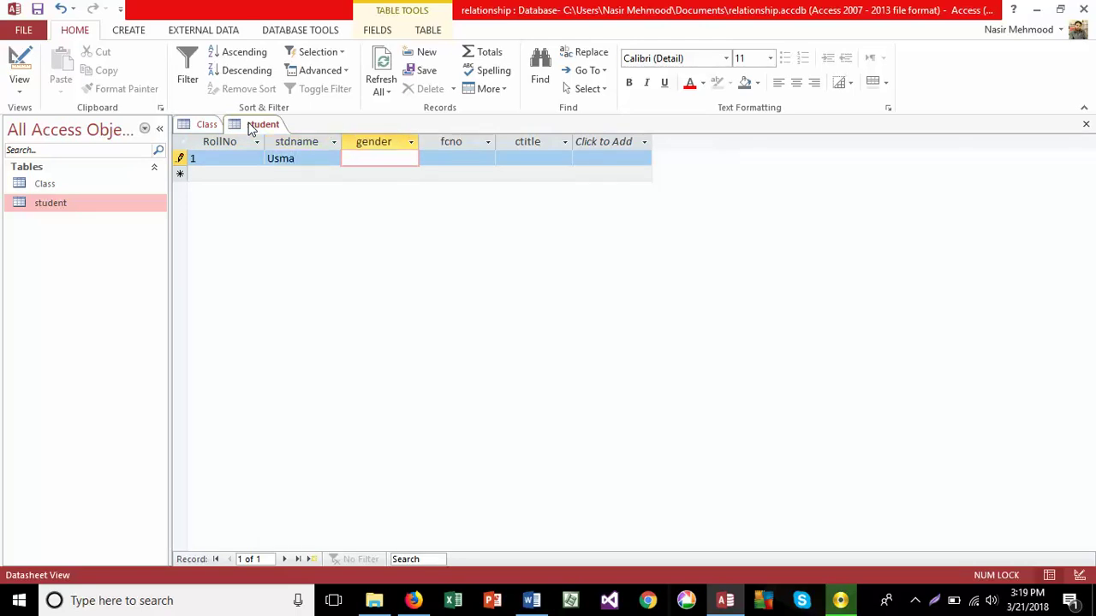
text(Male)
key(Tab)
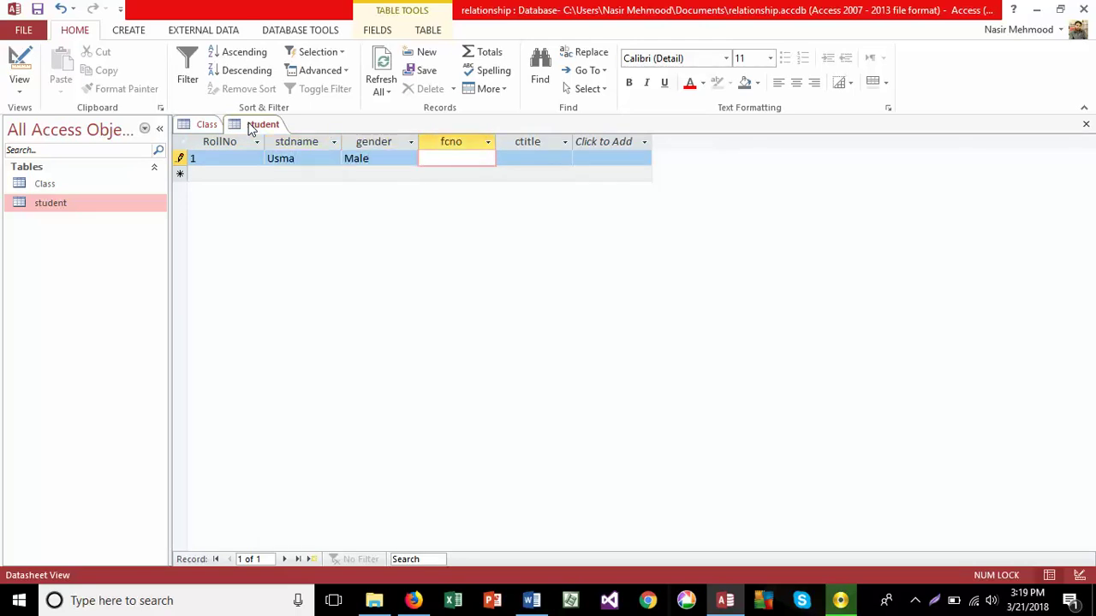
text(13123213)
key(Tab)
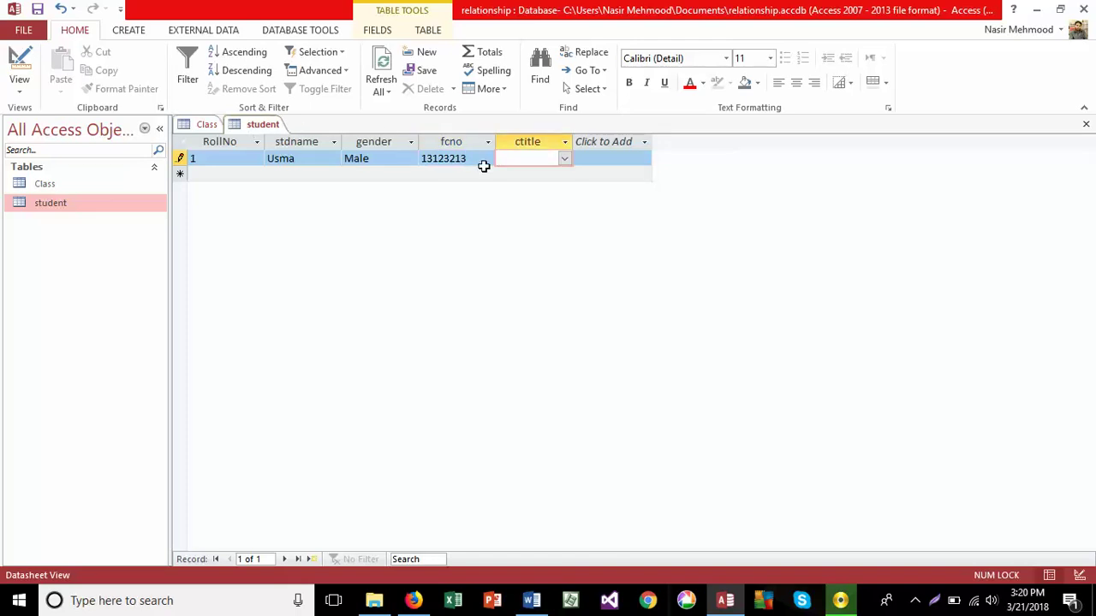
click(565, 160)
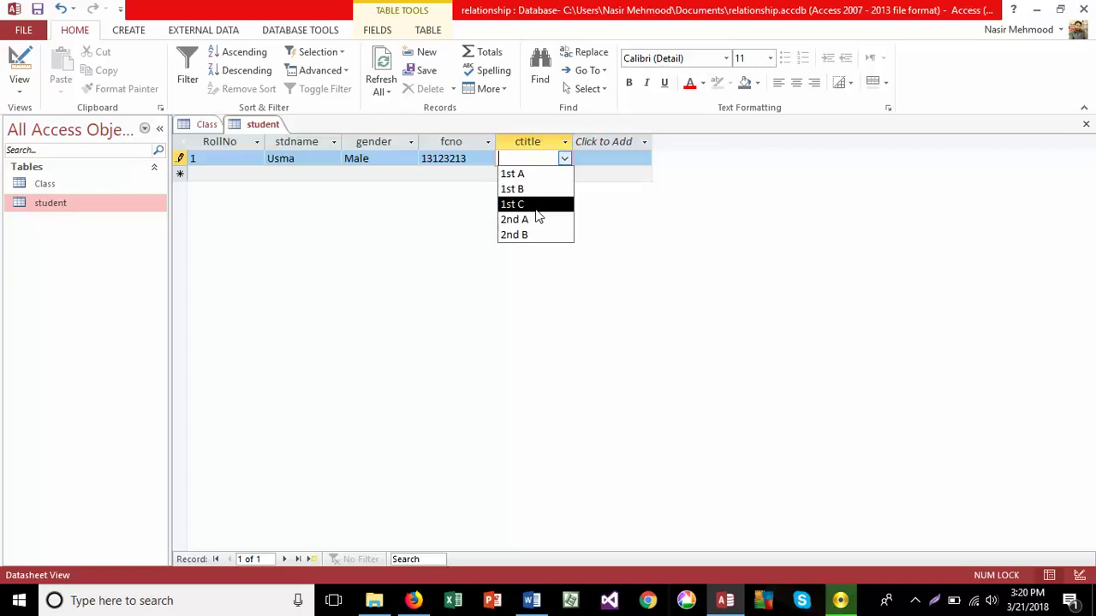
click(526, 174)
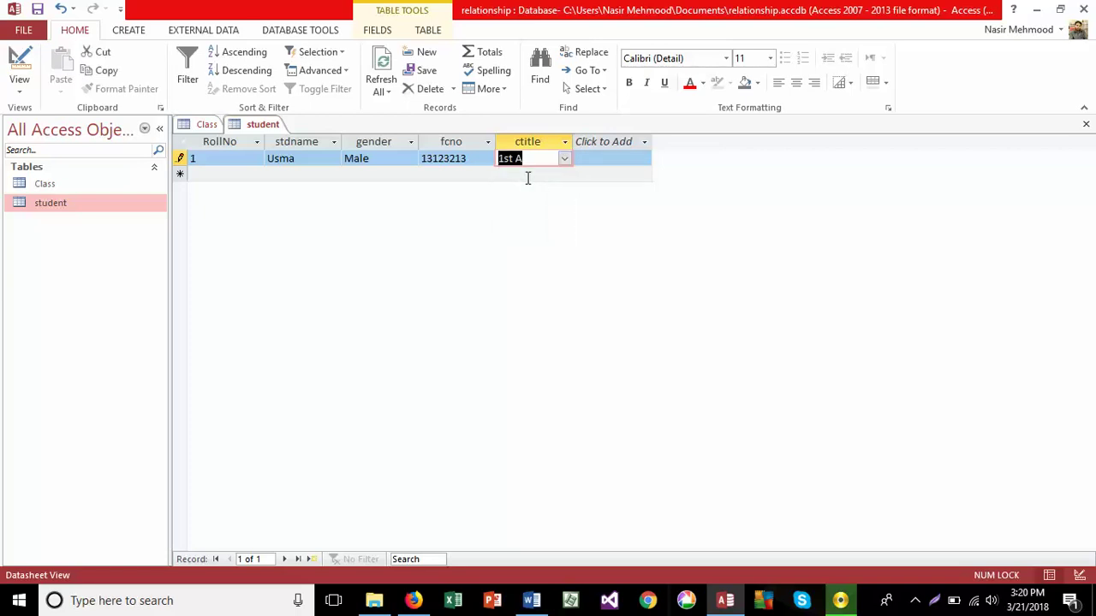
Add a student record with RollNo 2, the student's name, gender Male, the fcno number, and 1st B as ctitle.
click(250, 171)
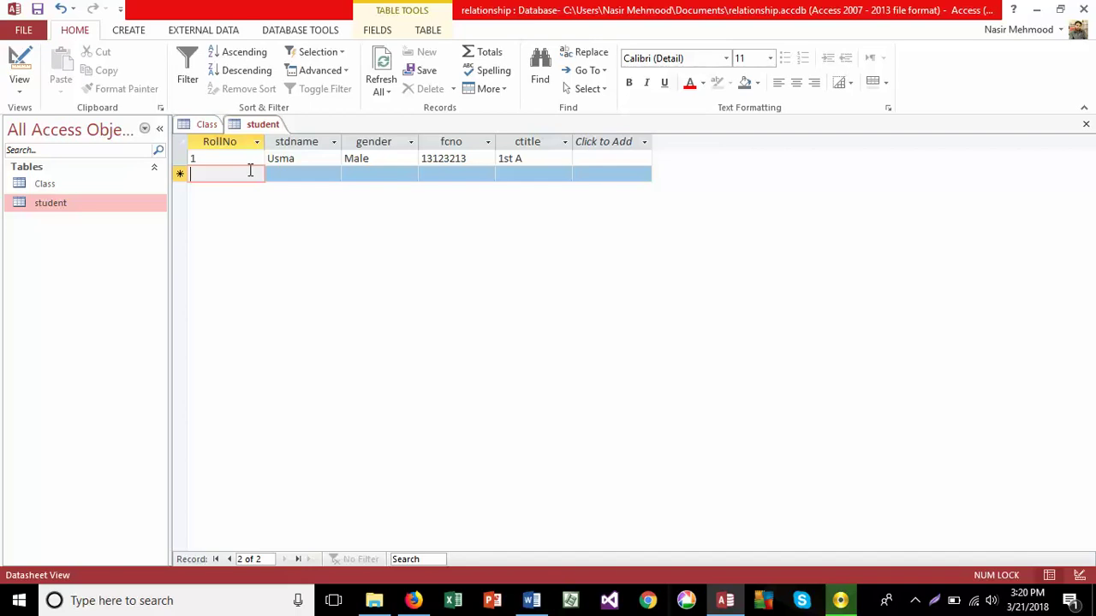
text(2)
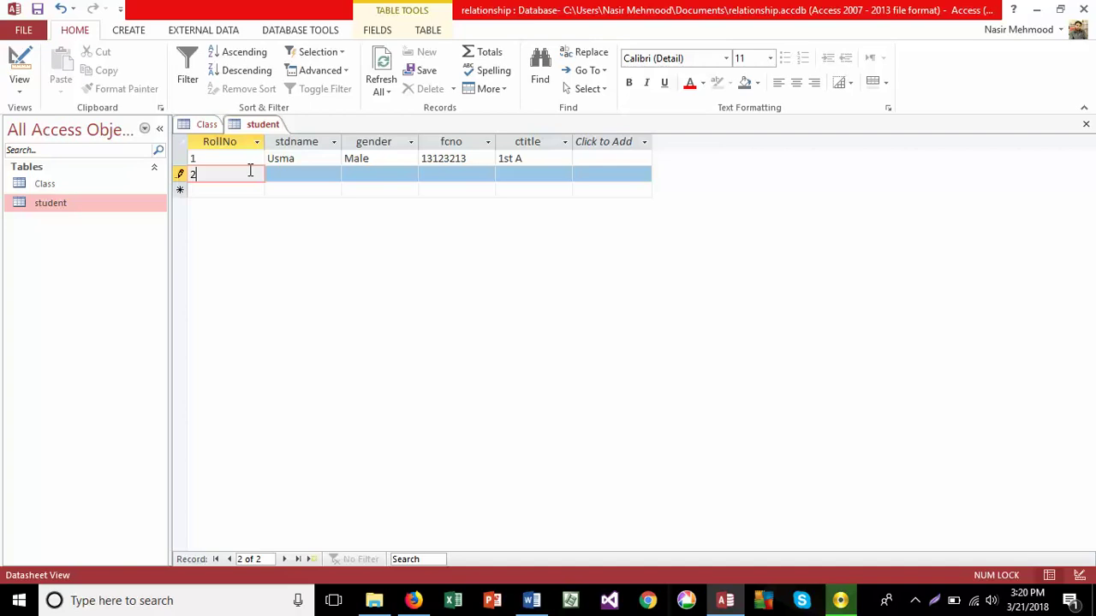
key(Tab)
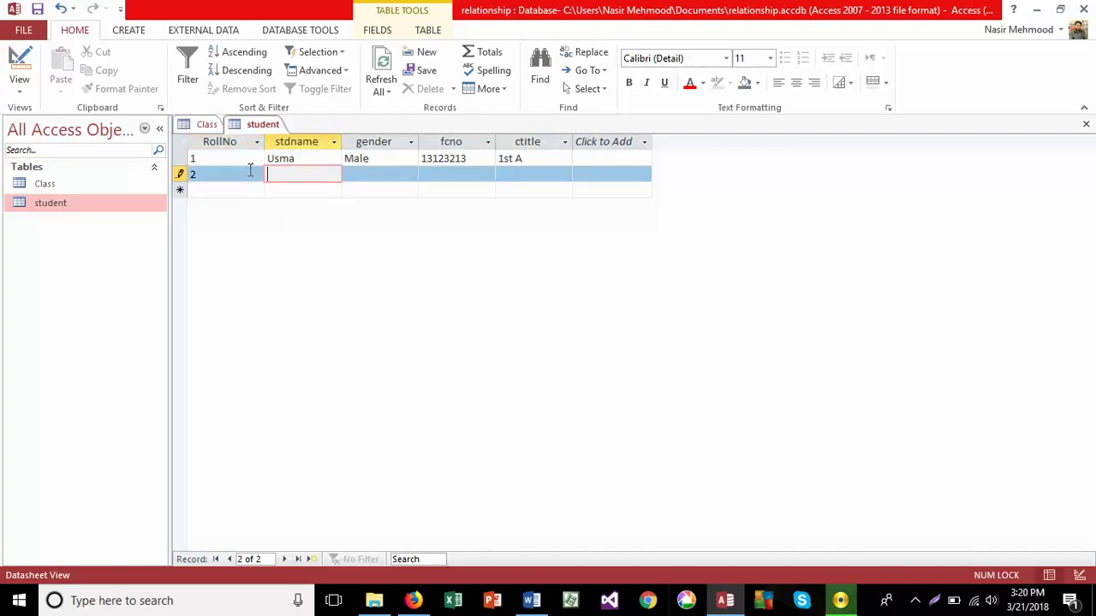
text(ubaid)
key(Tab)
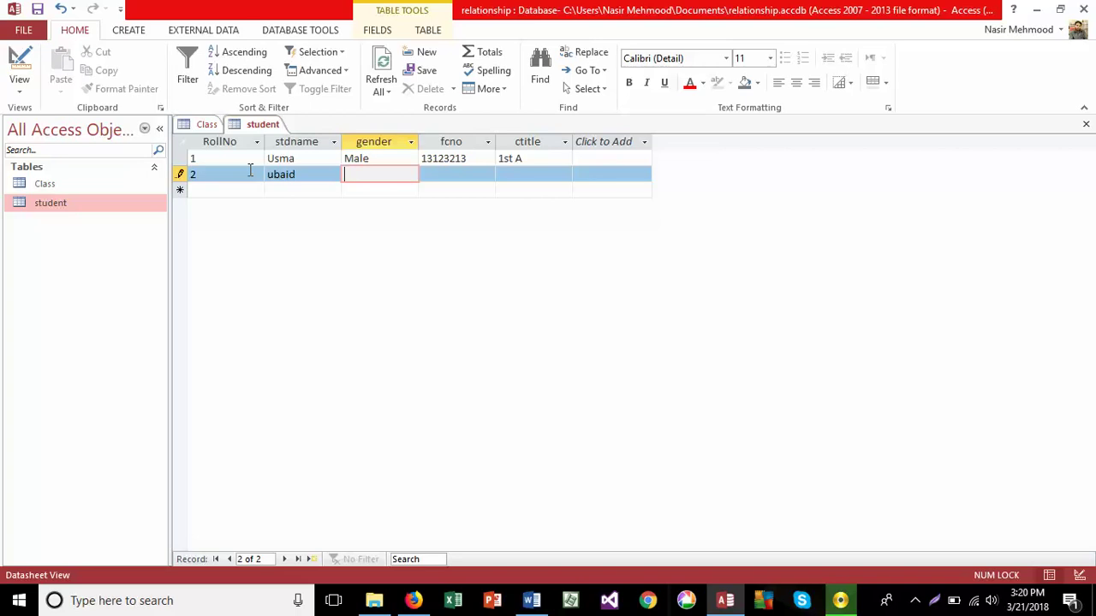
text(Male)
key(Tab)
text(123123123)
key(Tab)
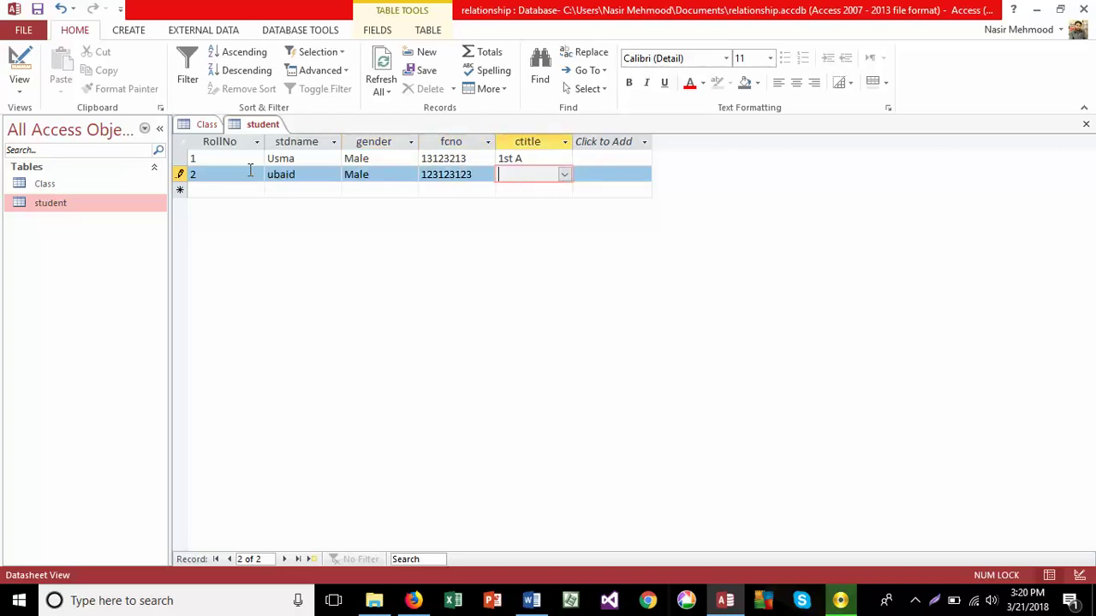
click(564, 175)
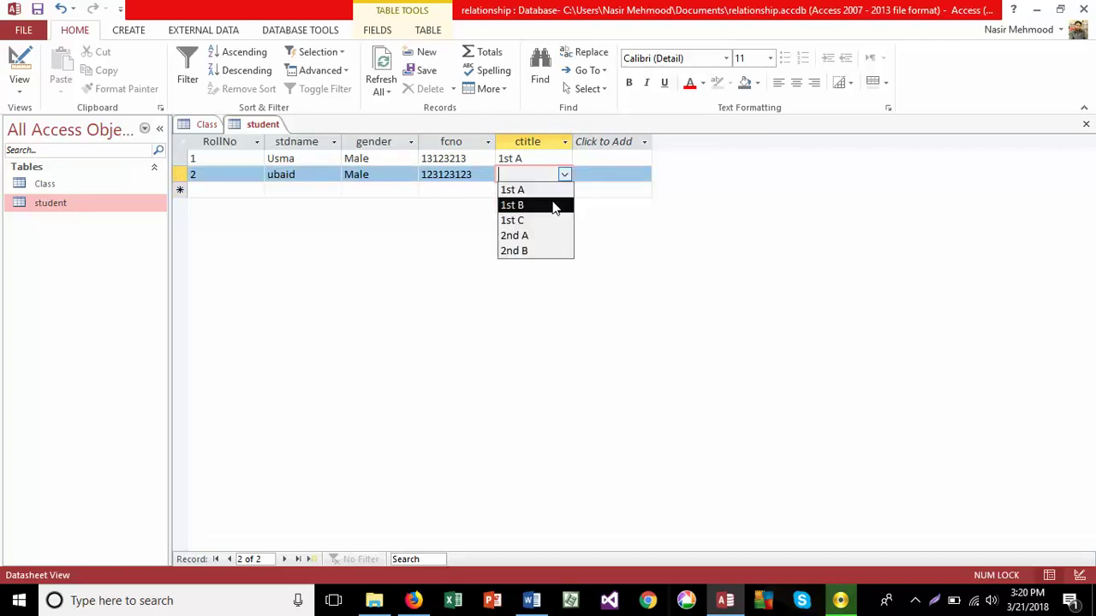
click(556, 206)
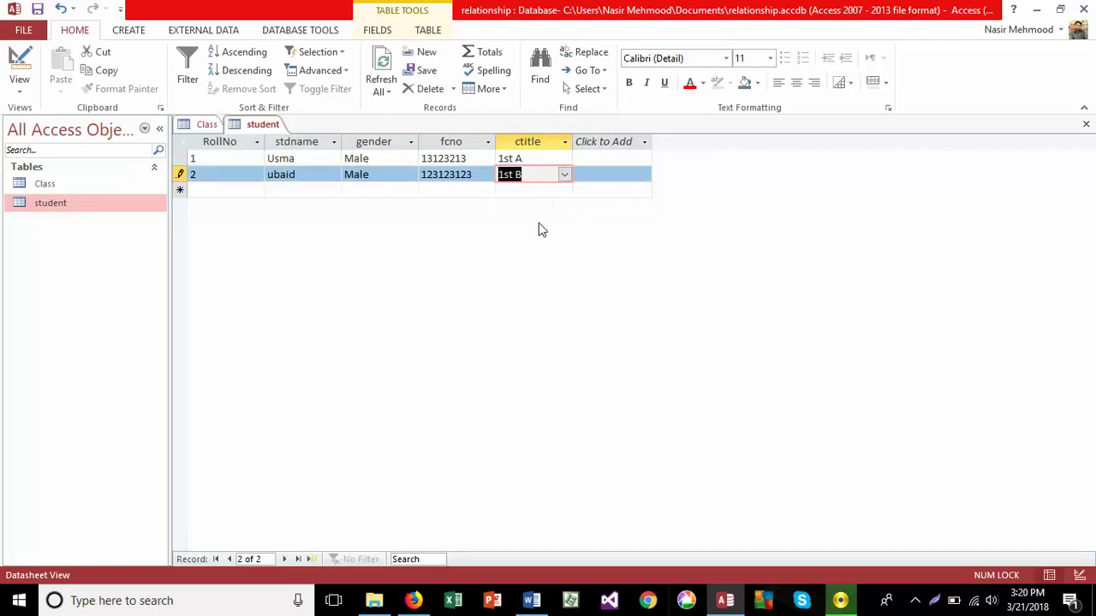
Close the student table and examine the related student records under 1st A in the Class table.
right_click(261, 139)
click(285, 162)
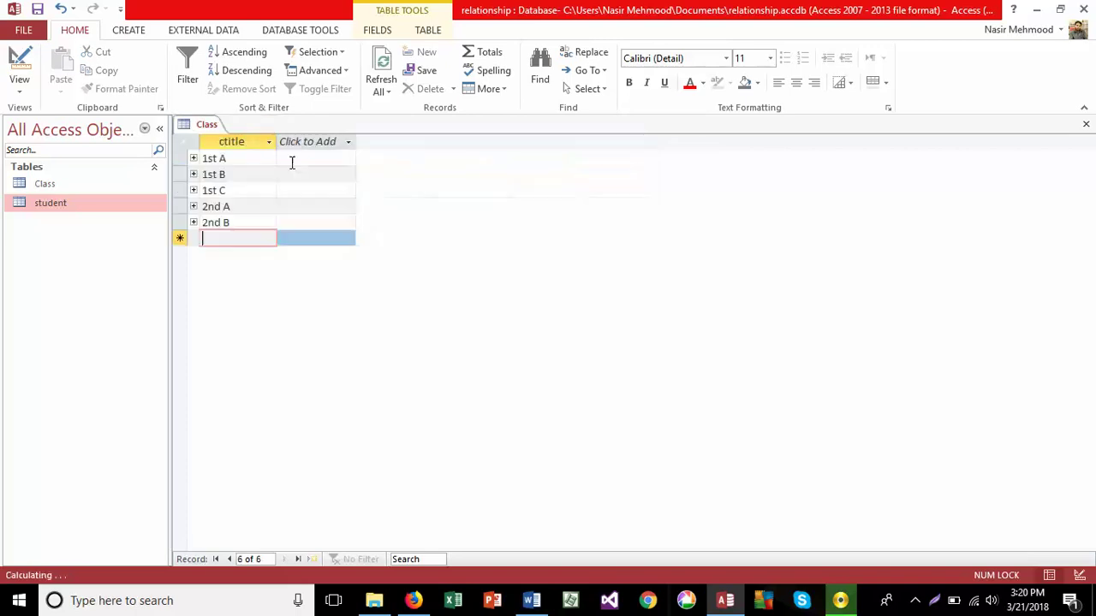
click(195, 159)
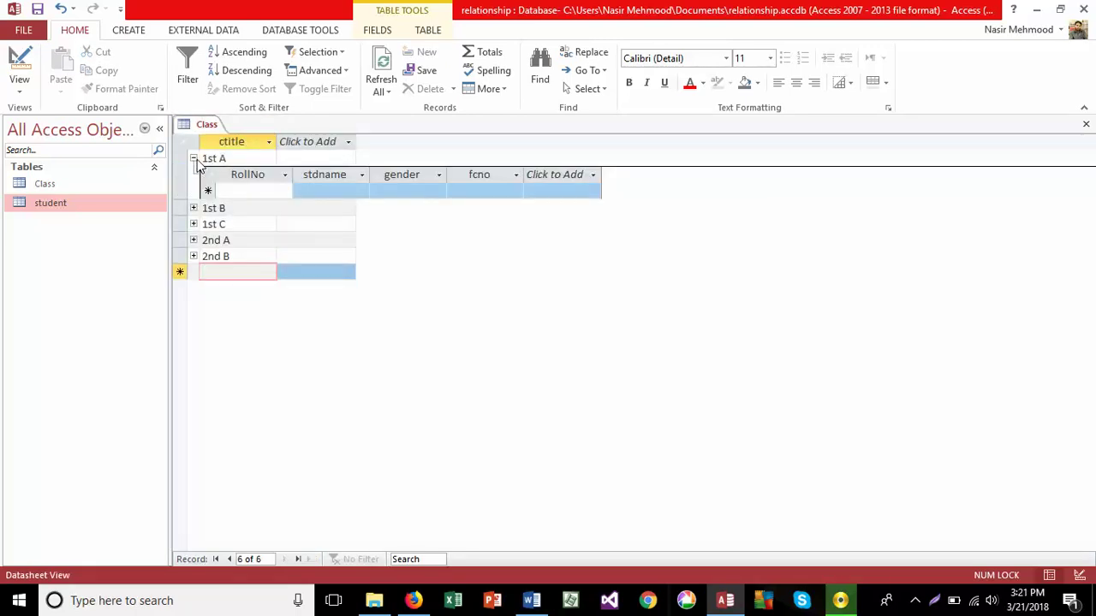
click(196, 162)
Reopen the student table to check its saved records, and close both the student and Class tables.
double_click(50, 205)
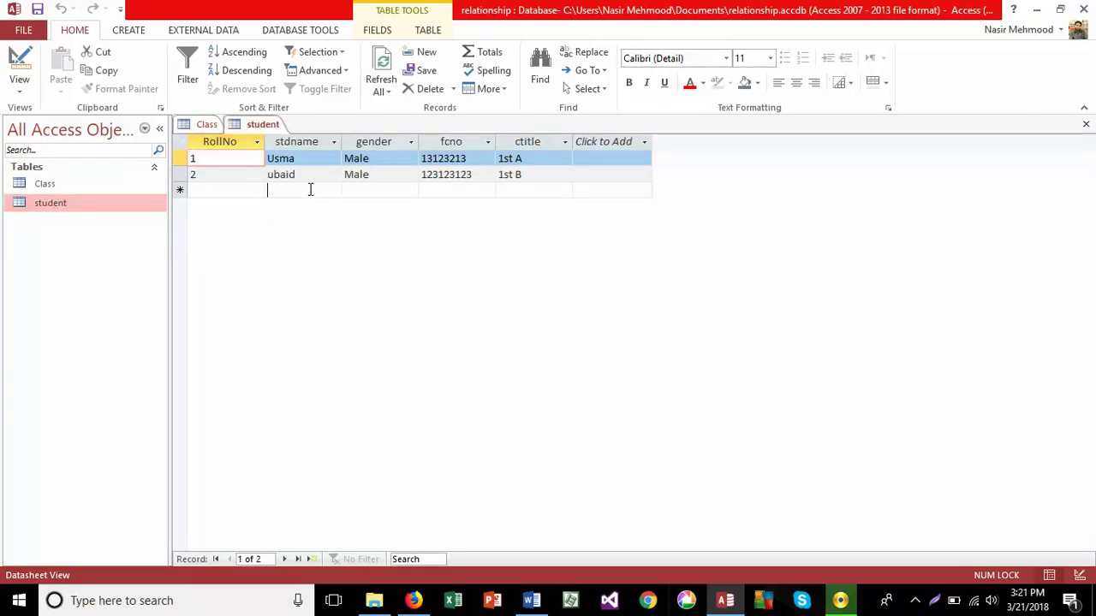
click(310, 190)
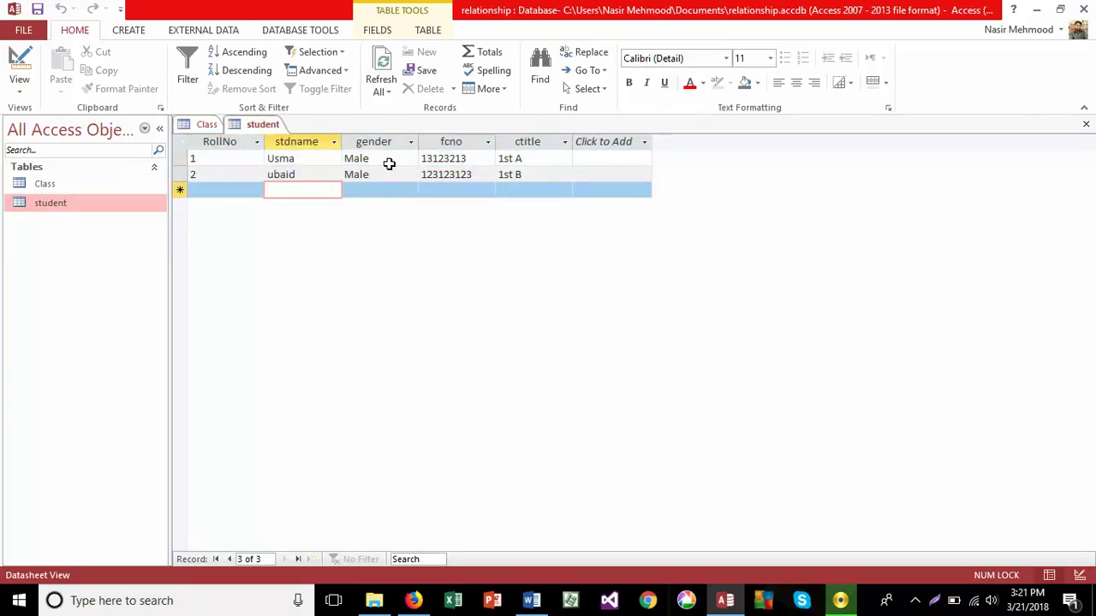
right_click(274, 126)
click(300, 156)
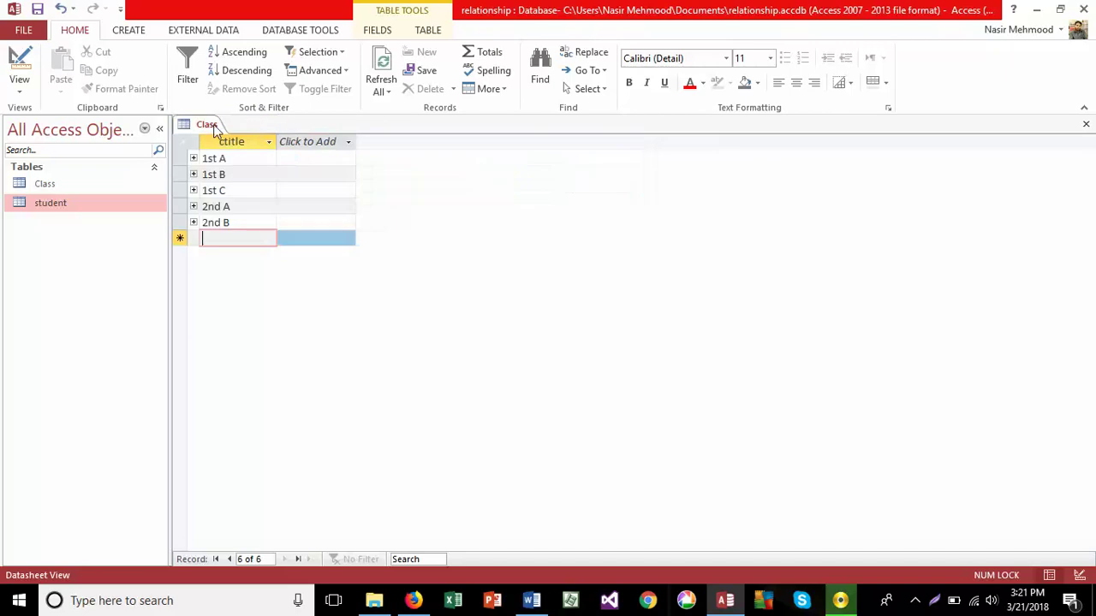
right_click(213, 124)
click(251, 155)
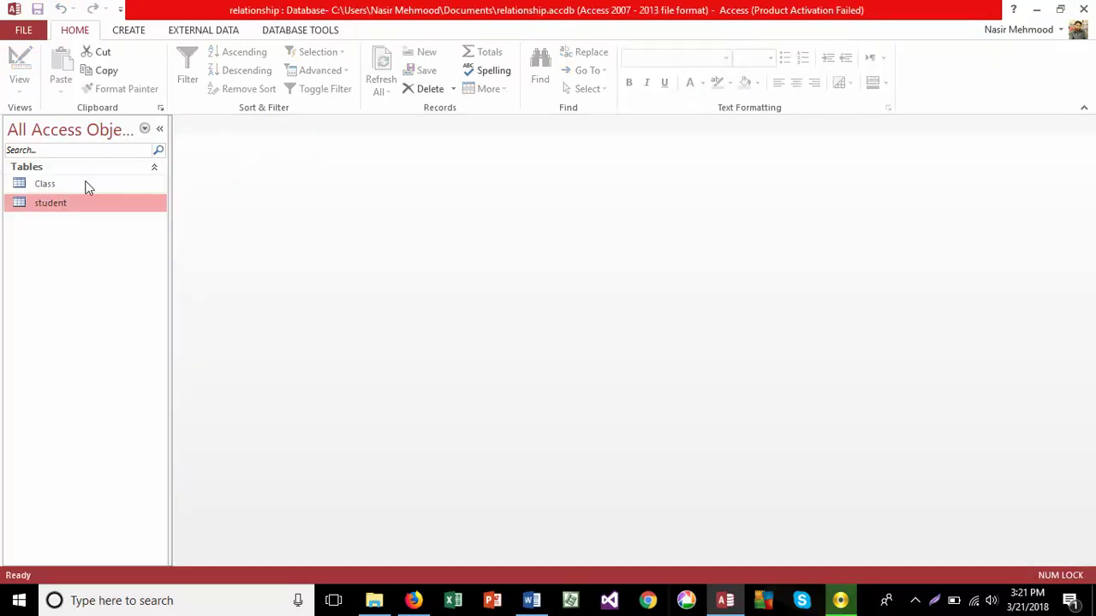
Reopen the Class table and examine the related student records under 1st A and 1st B.
double_click(85, 185)
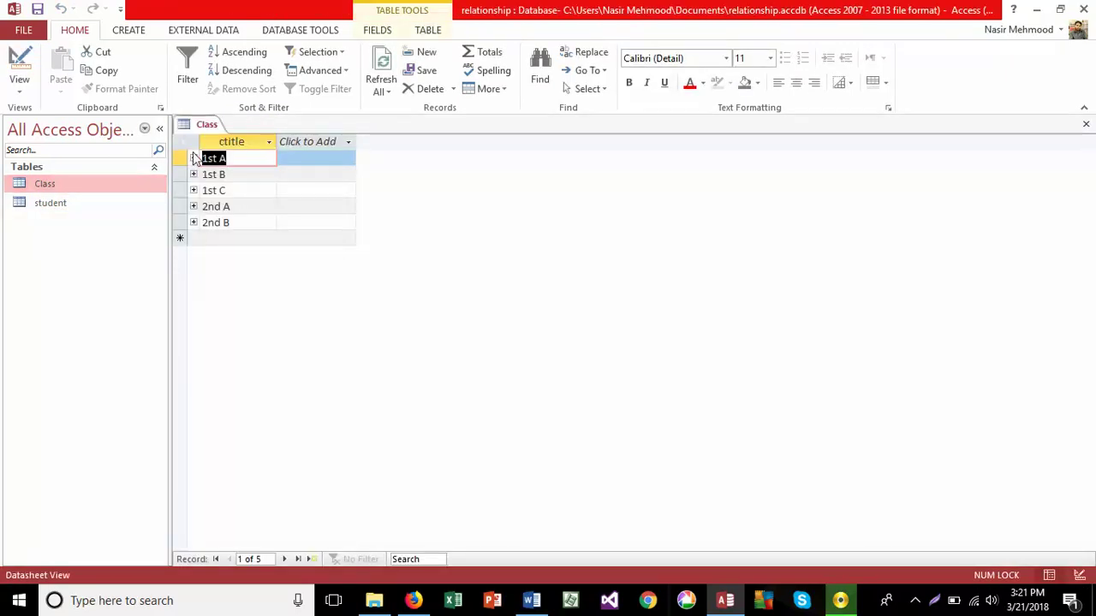
click(193, 159)
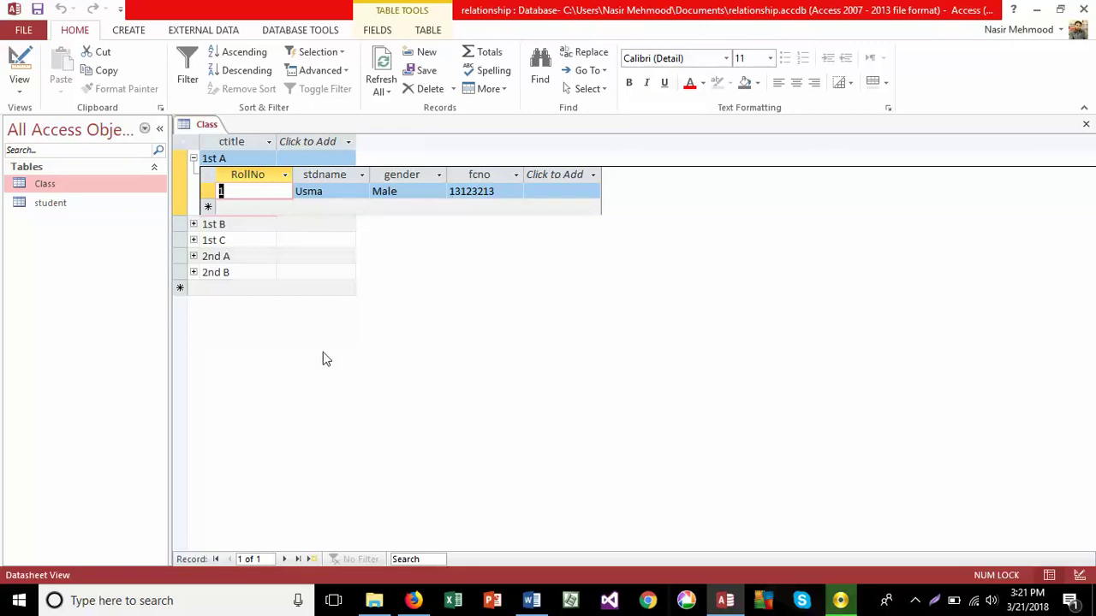
click(428, 558)
click(194, 160)
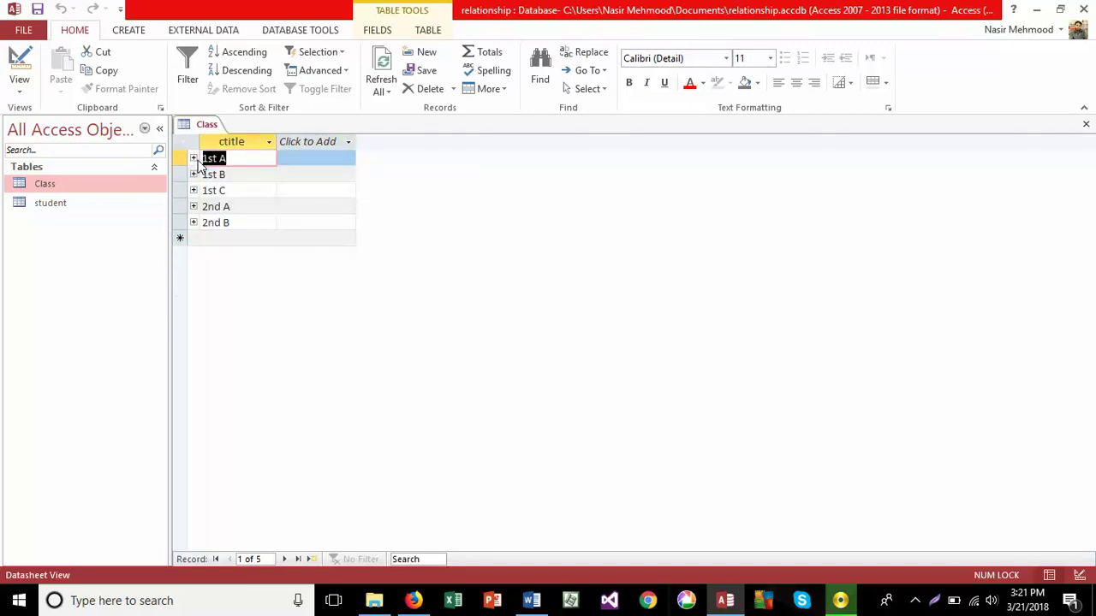
click(193, 174)
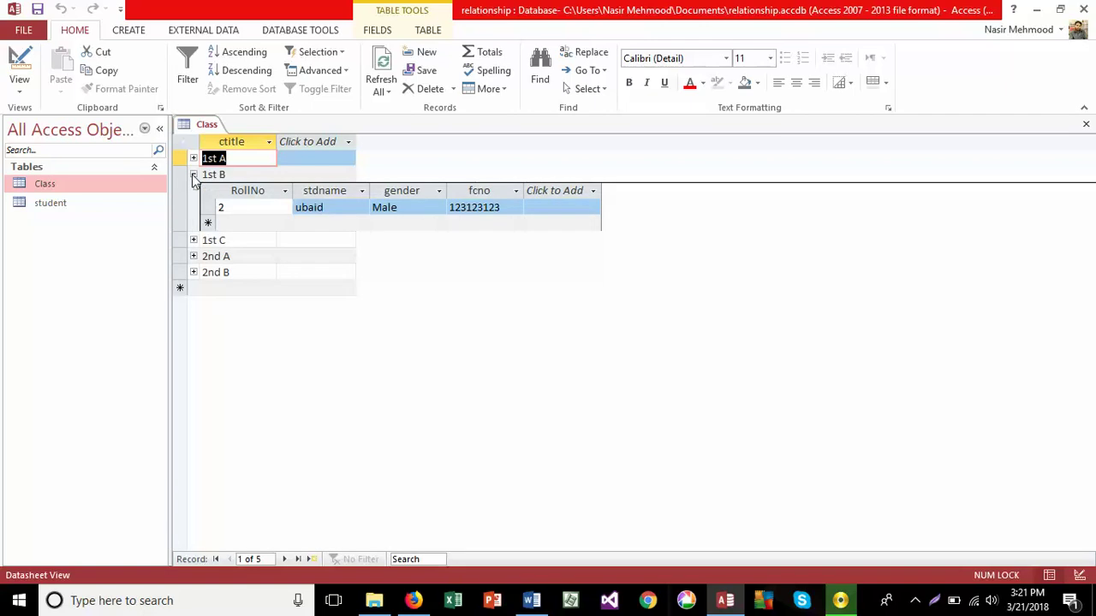
click(193, 174)
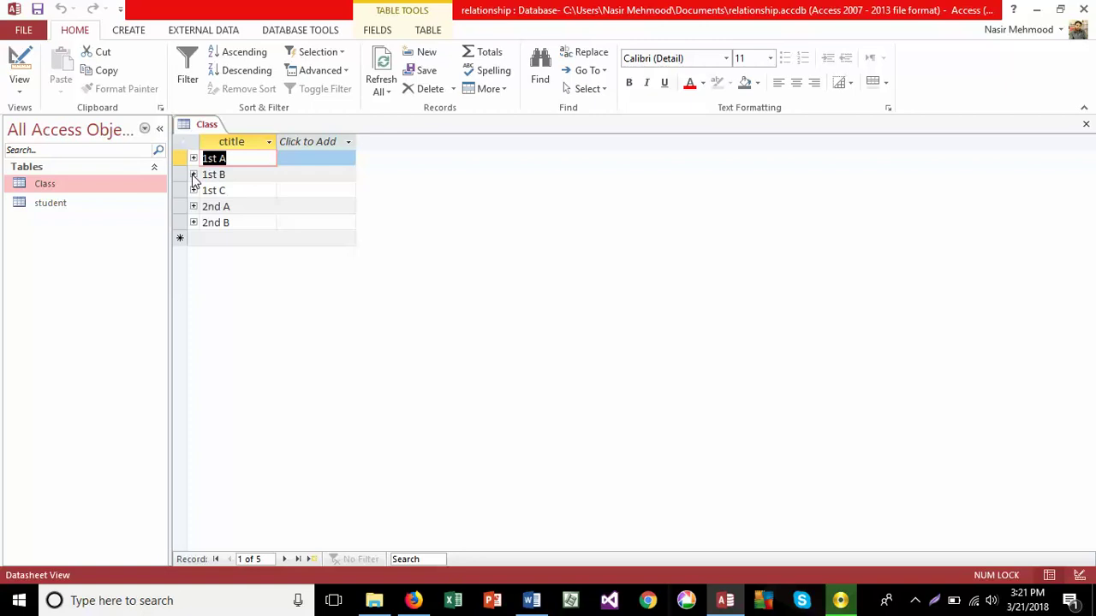
Change the ctitle of the 1st A record in the Class table to 1st Year A.
key(F2)
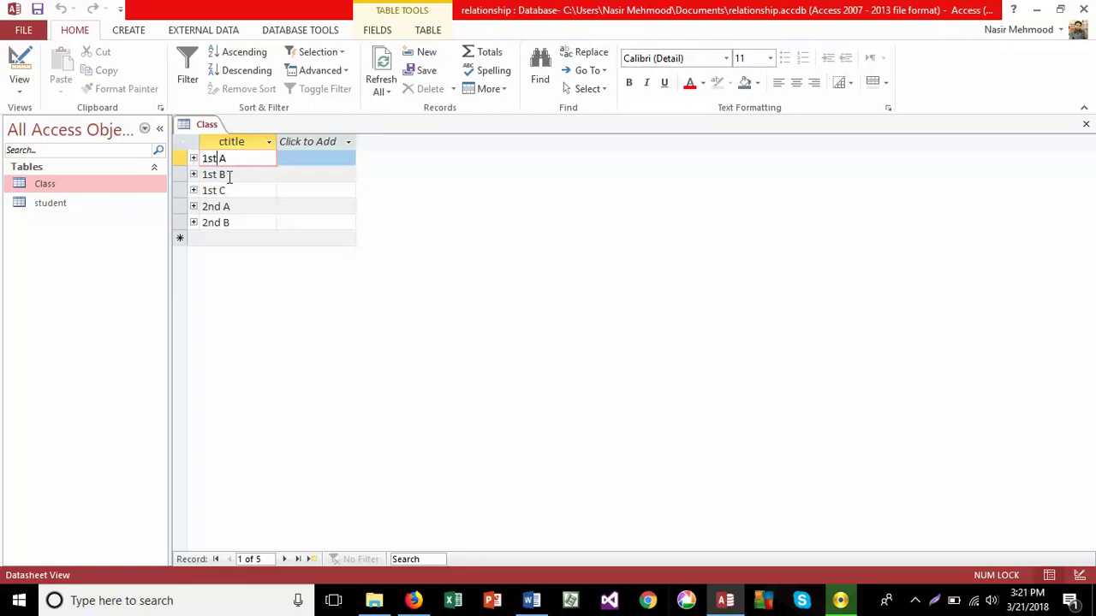
text(Year)
click(225, 174)
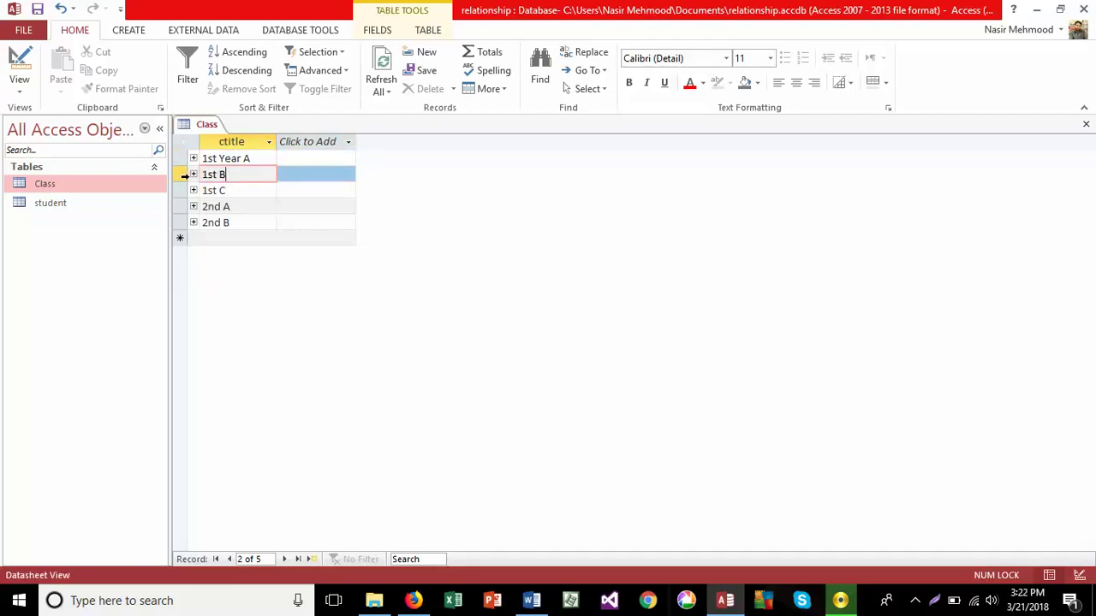
Delete the 1st B record from the Class table, including its related student records.
click(181, 176)
right_click(180, 174)
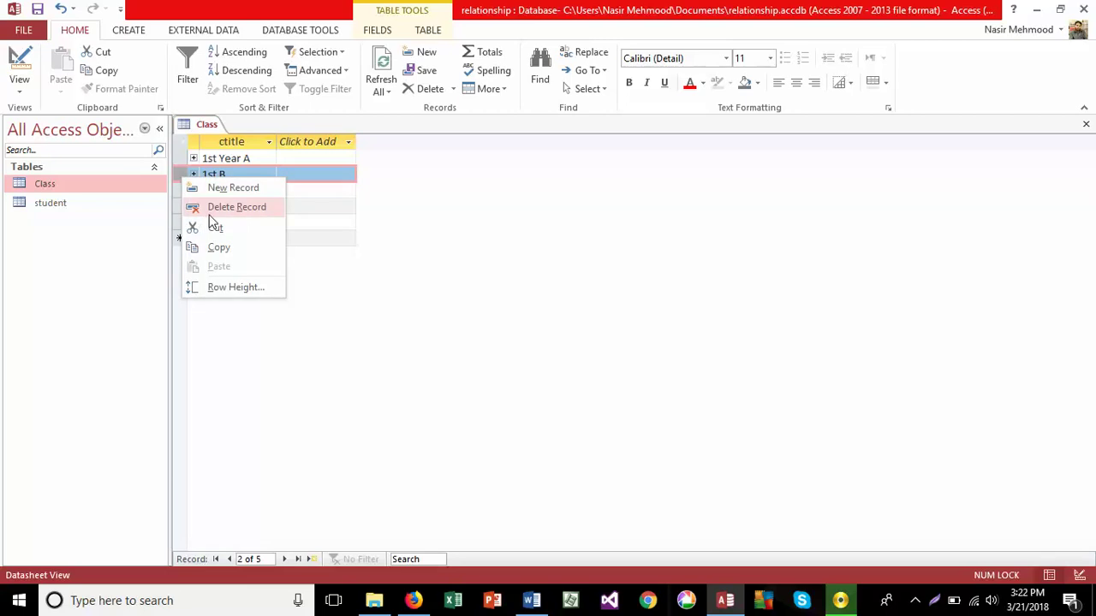
click(214, 206)
click(492, 343)
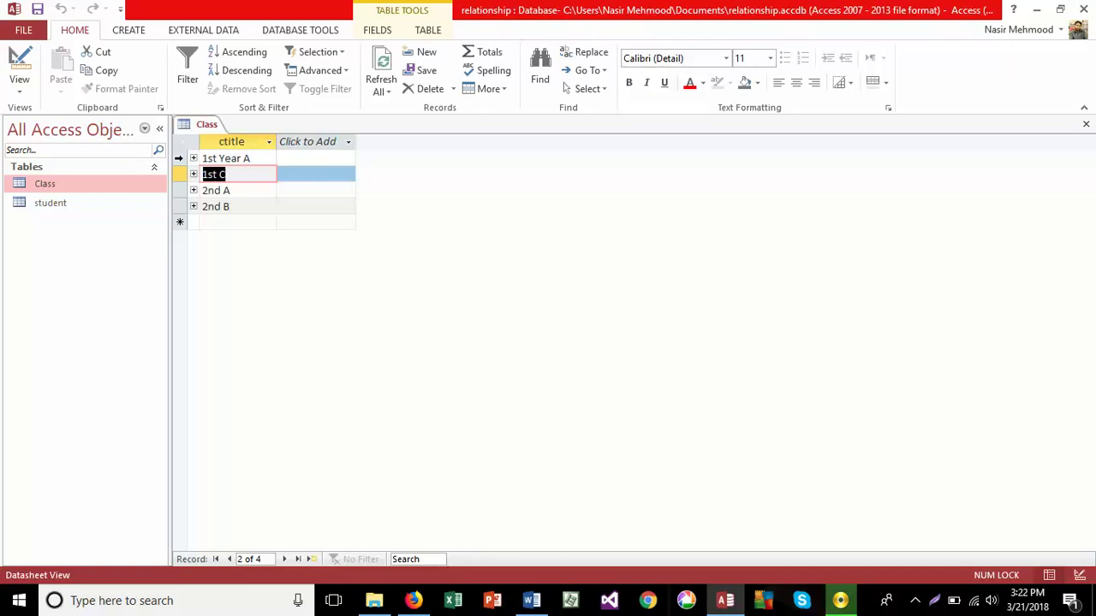
Check the student table for the effects of the Class changes, and close both tables.
double_click(62, 203)
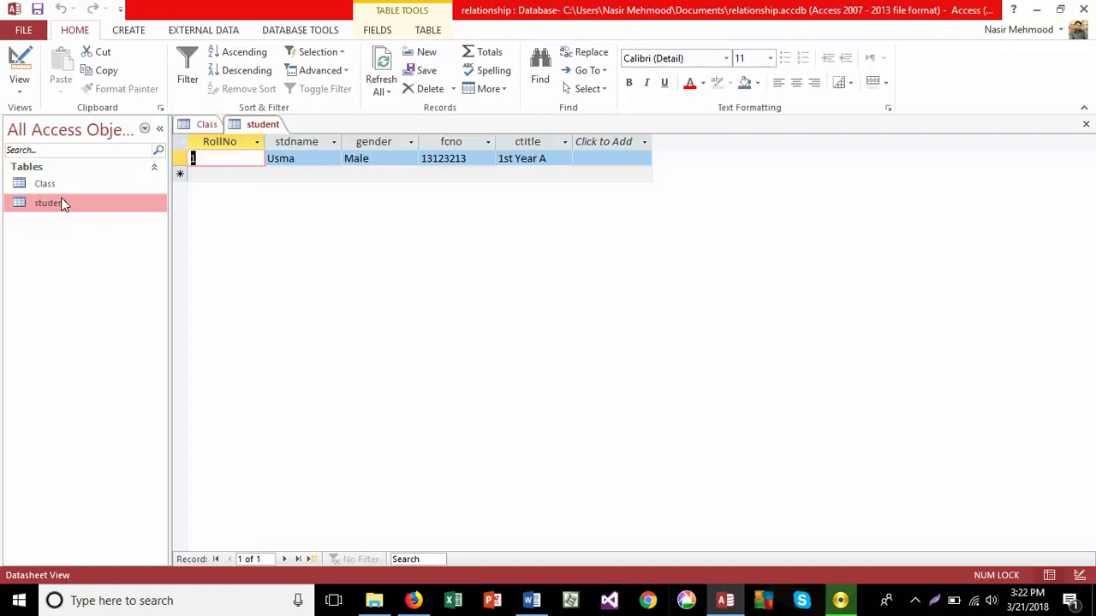
right_click(260, 125)
click(295, 156)
right_click(206, 125)
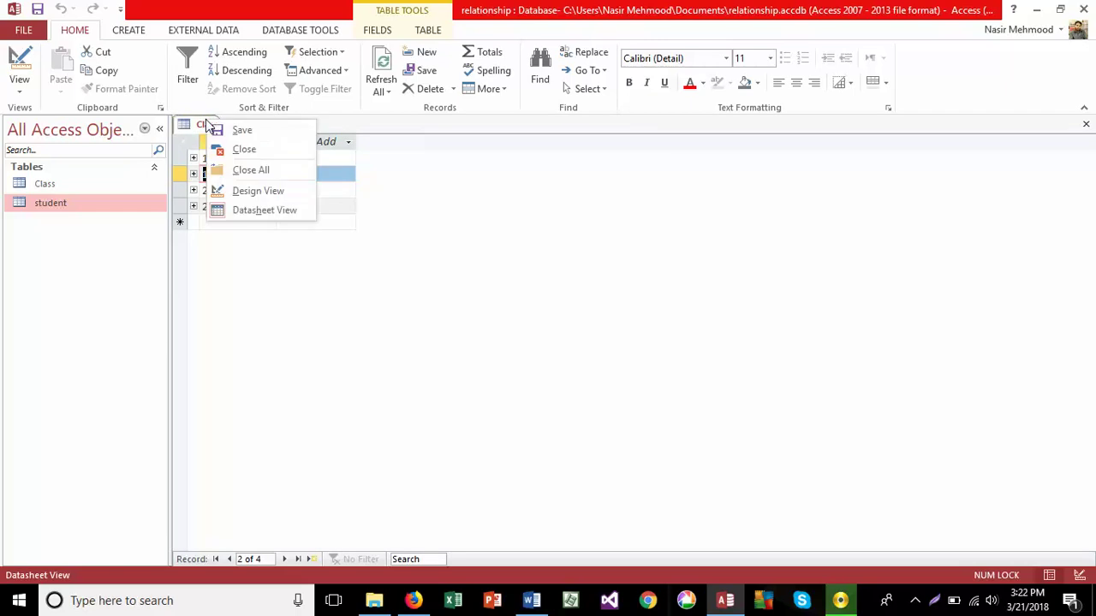
click(243, 149)
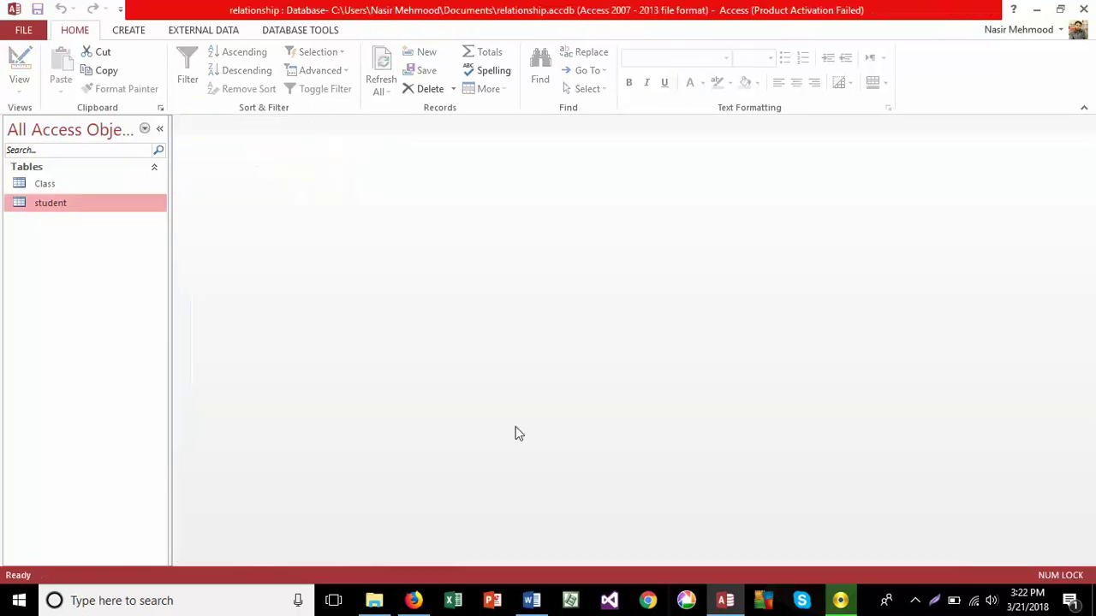
Review the entity-relationship diagram in Word, and return to Access to open the Relationships window.
click(532, 601)
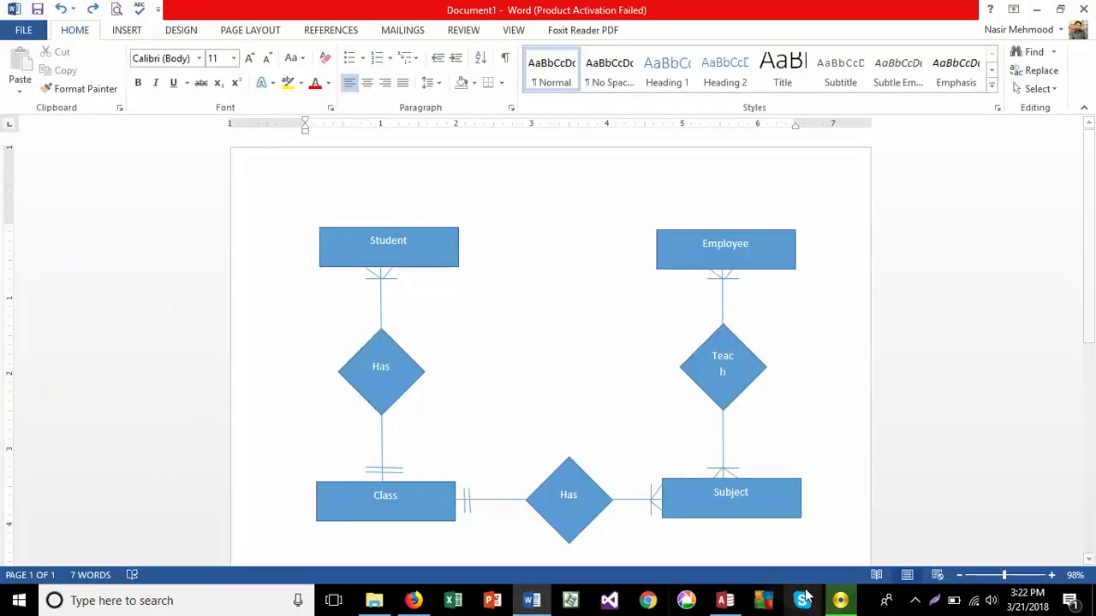
click(725, 601)
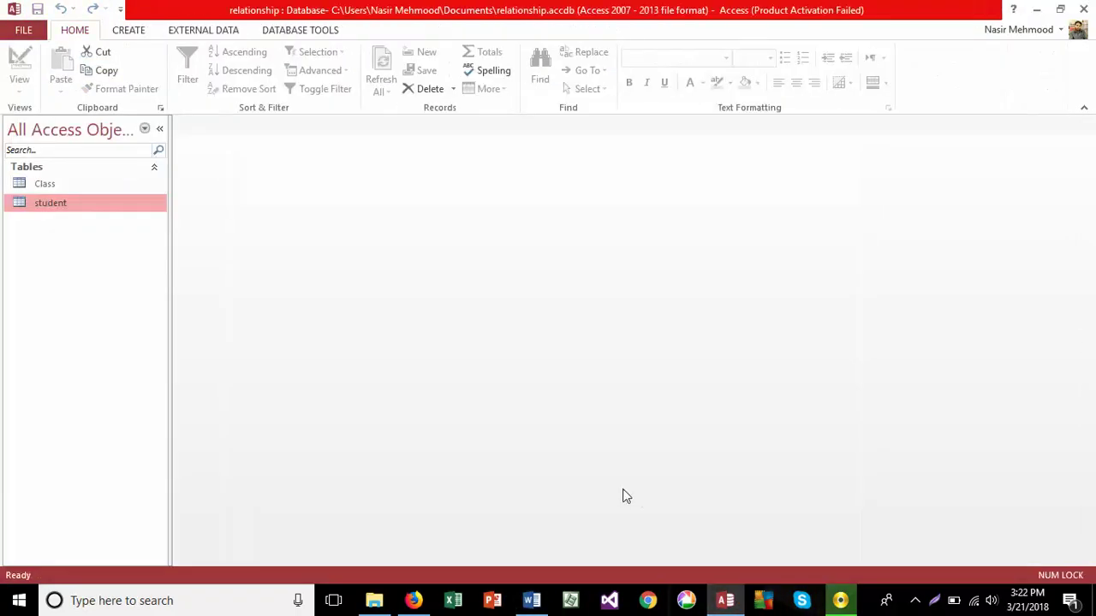
click(329, 33)
click(206, 86)
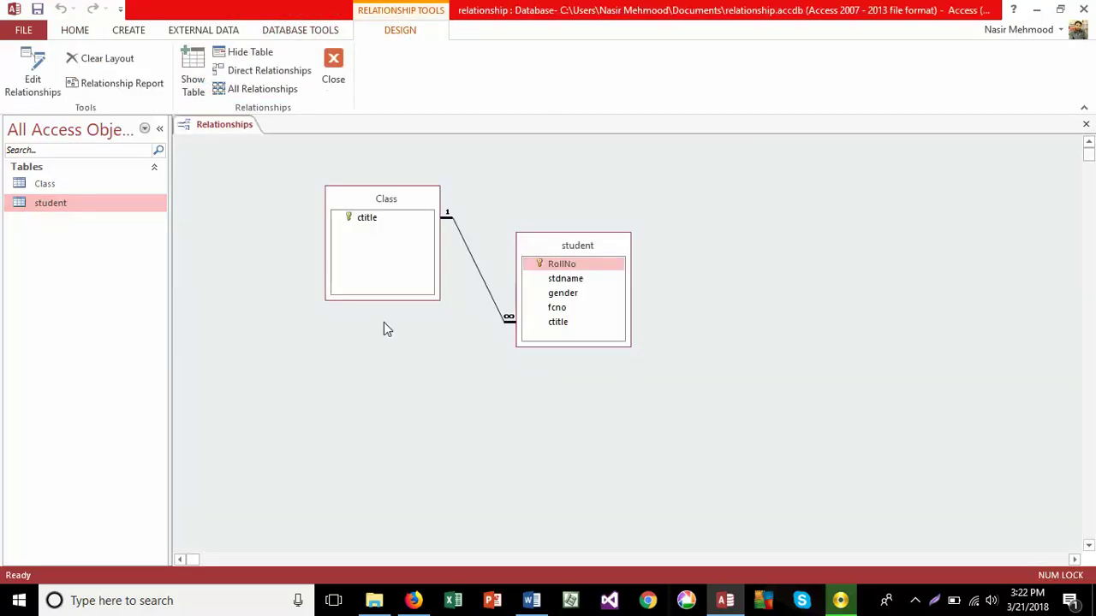
Create a new table in Design view and add a ReciptNo field with the AutoNumber data type.
click(76, 30)
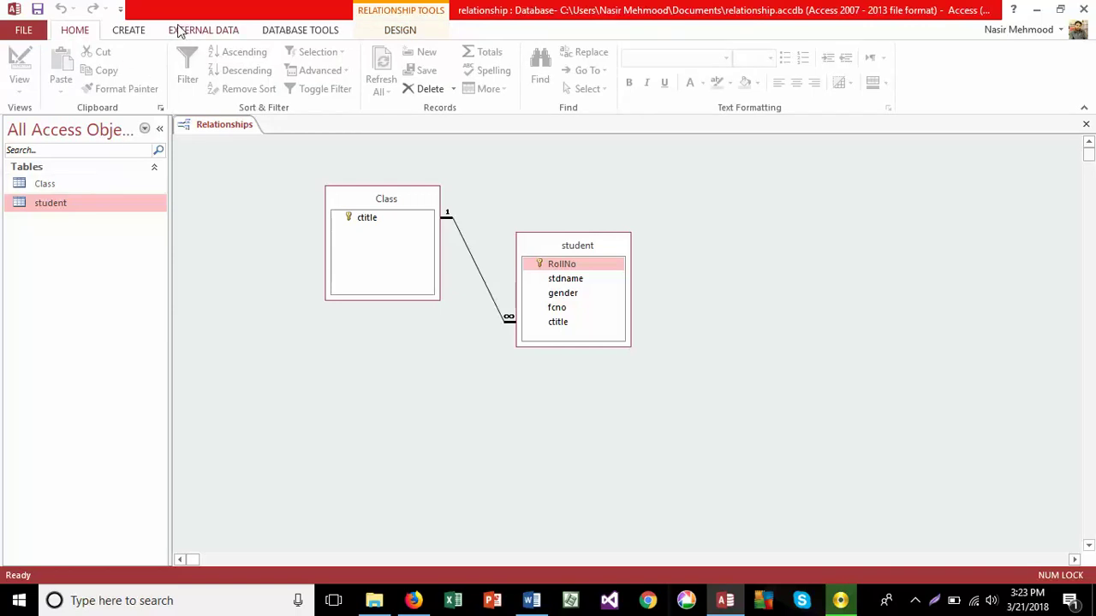
click(139, 32)
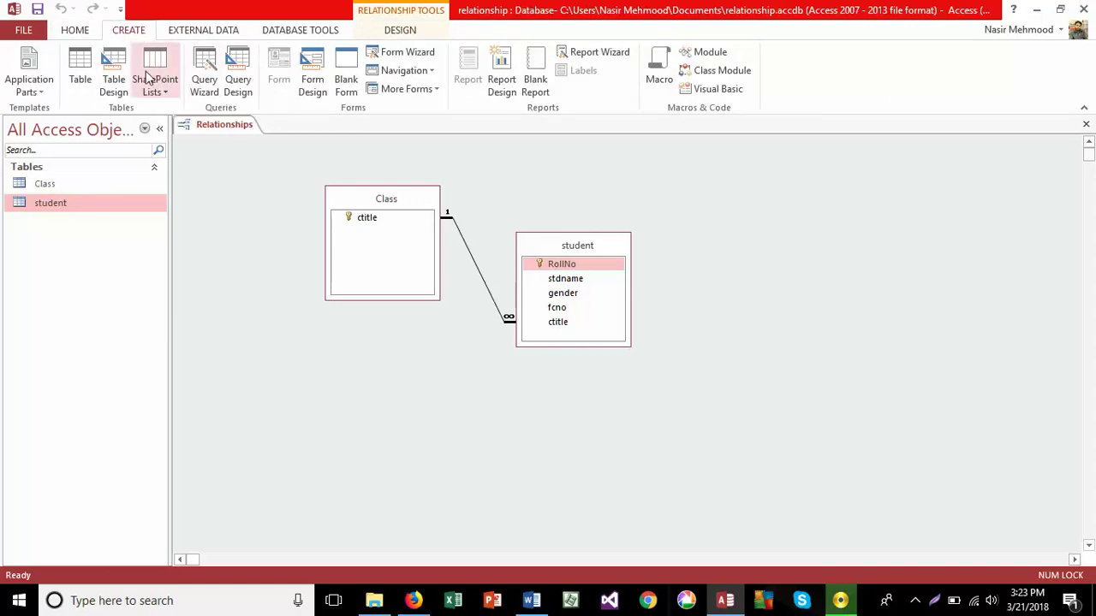
click(117, 75)
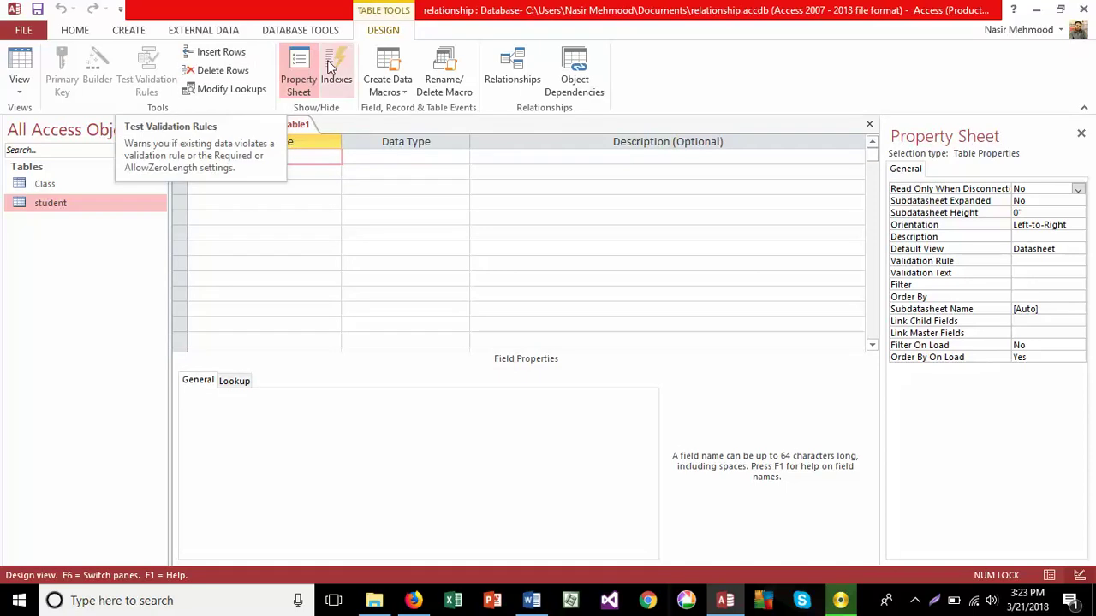
text(ReciptNp)
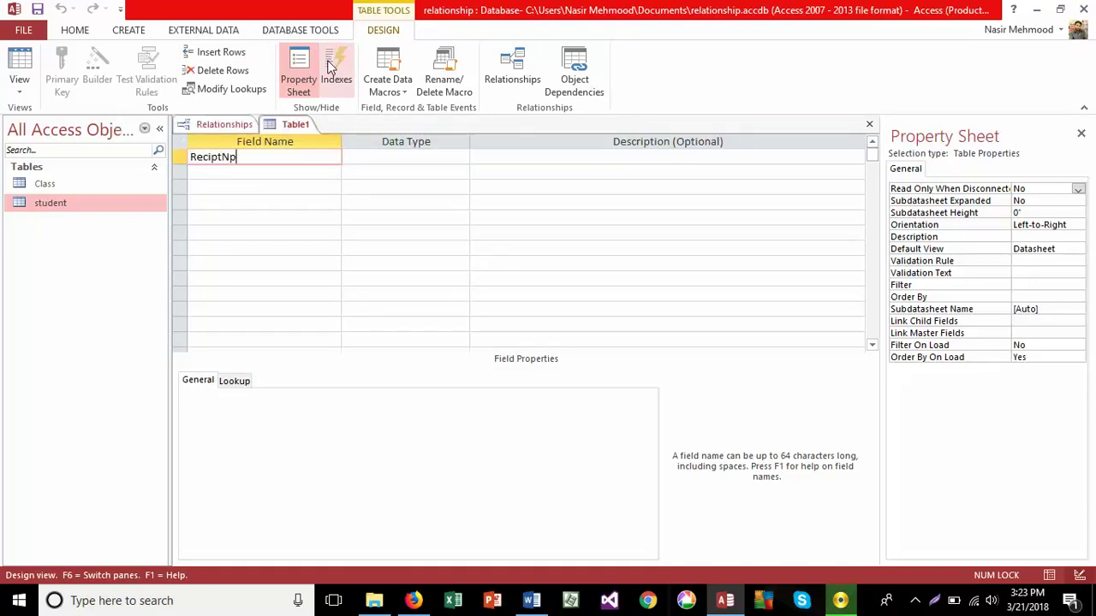
key(BackSpace)
text(o)
key(Tab)
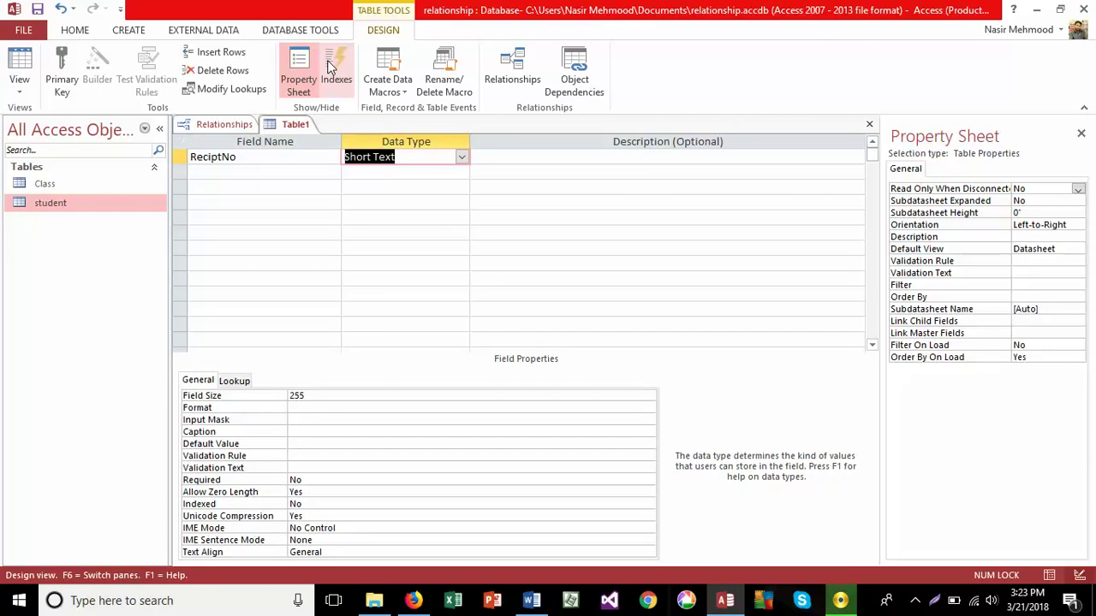
text(a)
key(Tab)
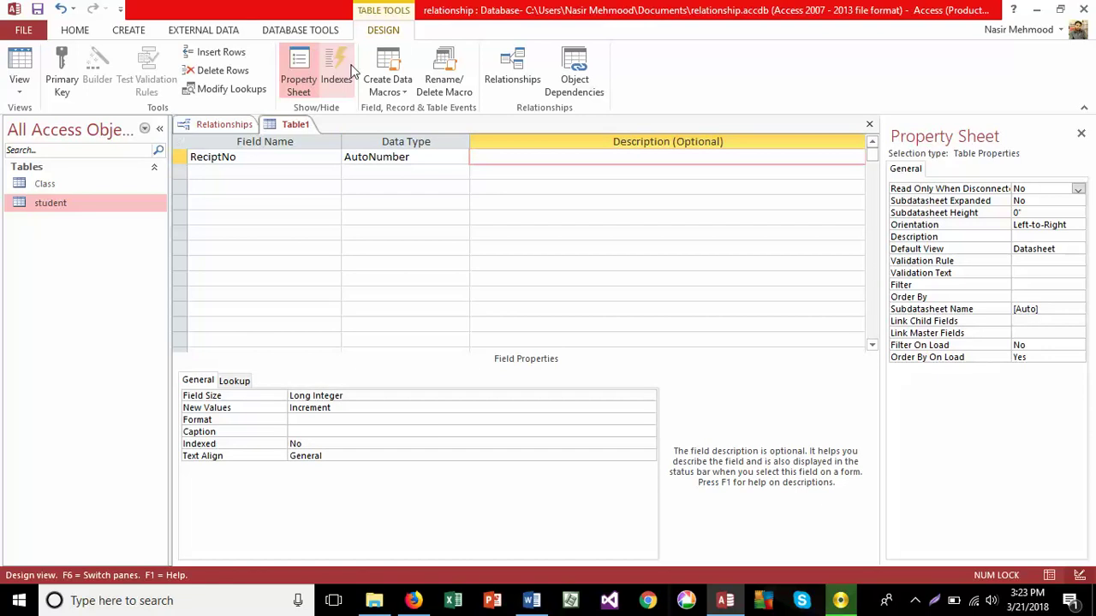
click(415, 160)
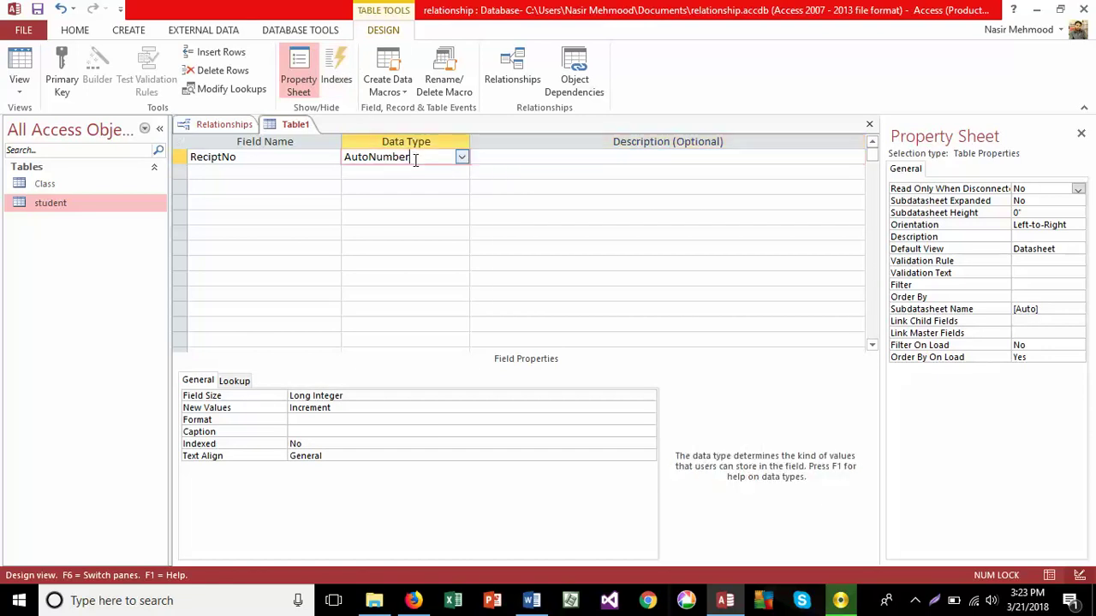
Set the ReciptNo field size to Replication ID and its caption to "R No".
click(357, 396)
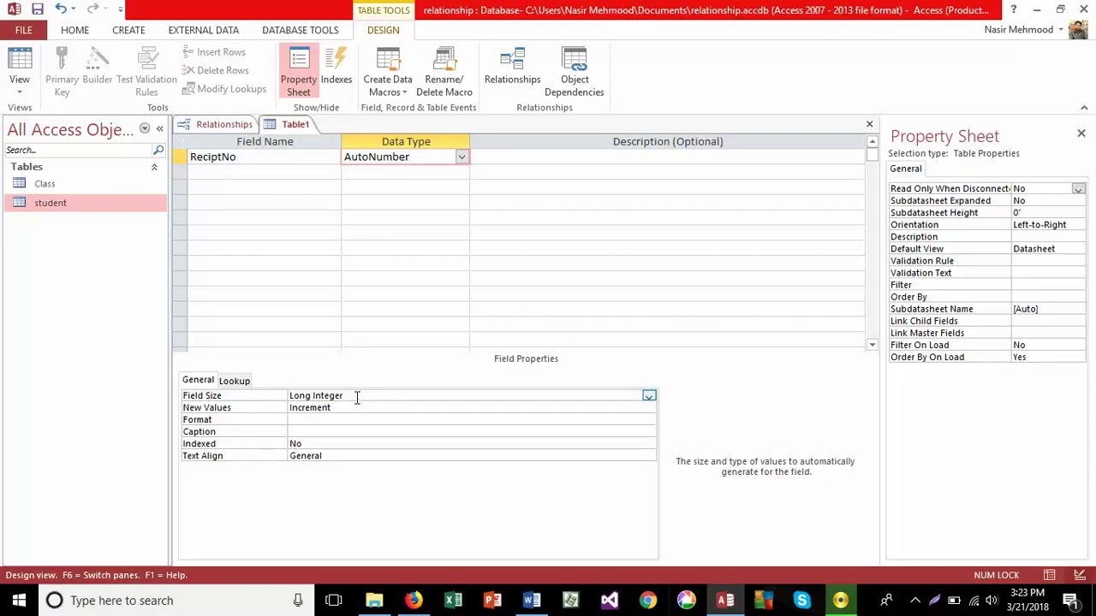
click(649, 396)
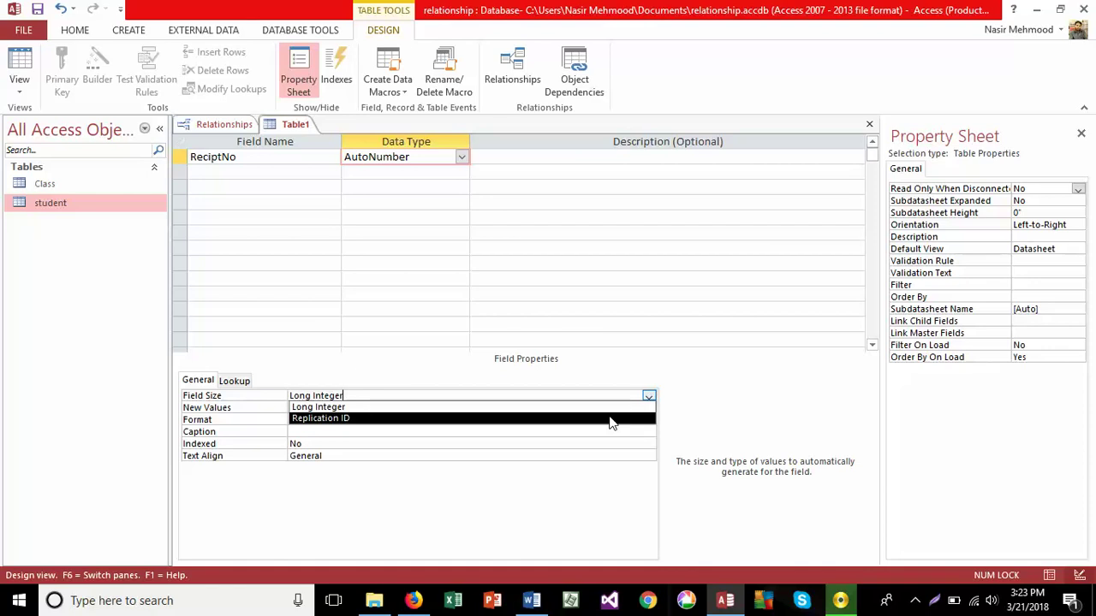
click(611, 419)
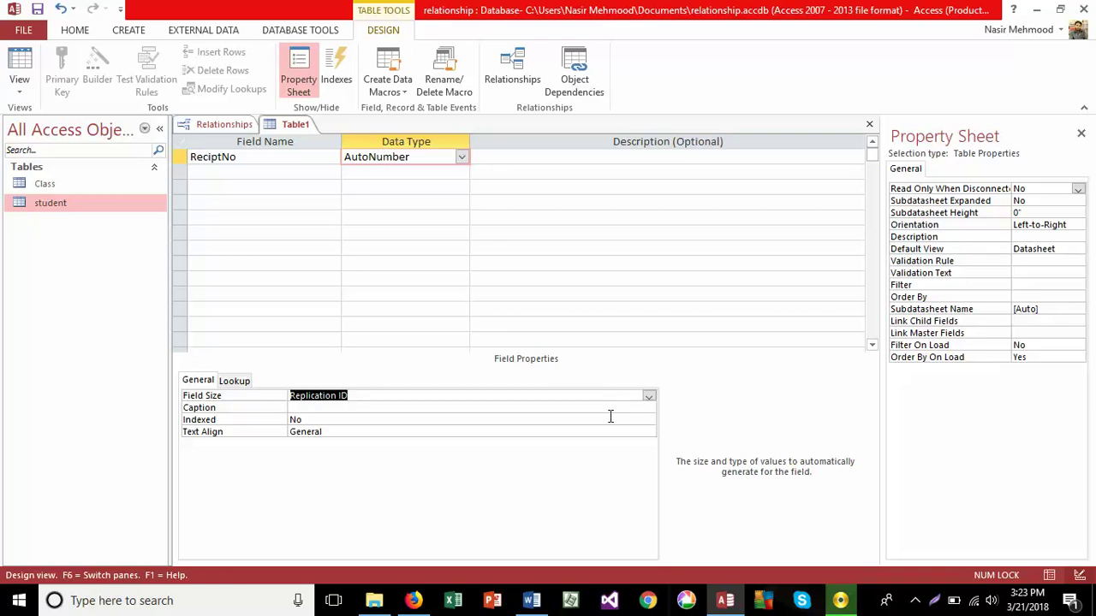
click(417, 409)
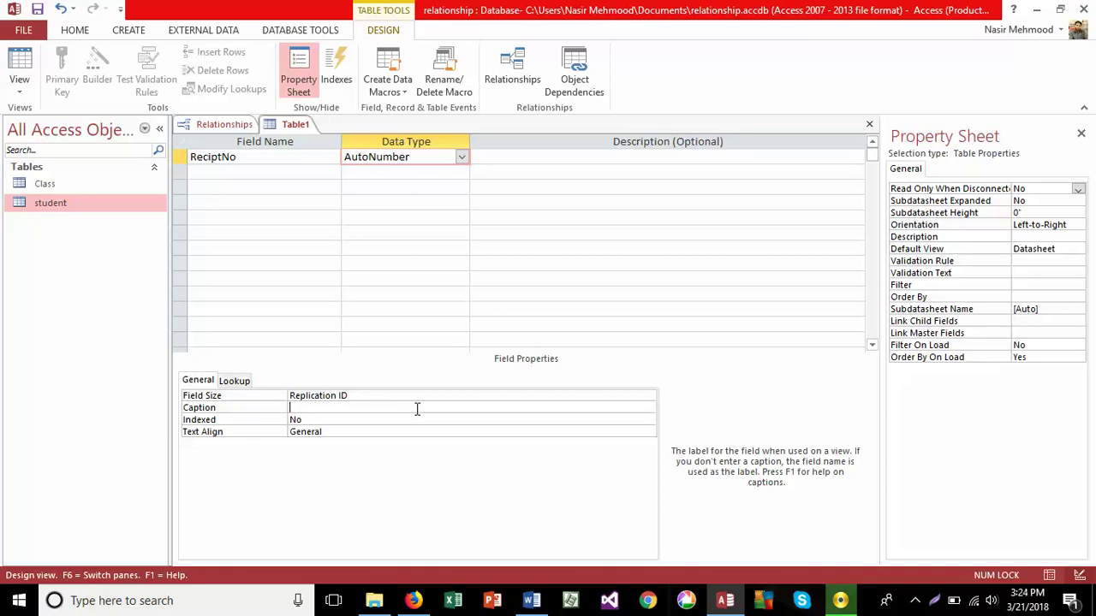
text(R No)
Set the ReciptNo field's Indexed property to Yes (Duplicates OK) and view its text alignment options.
click(406, 417)
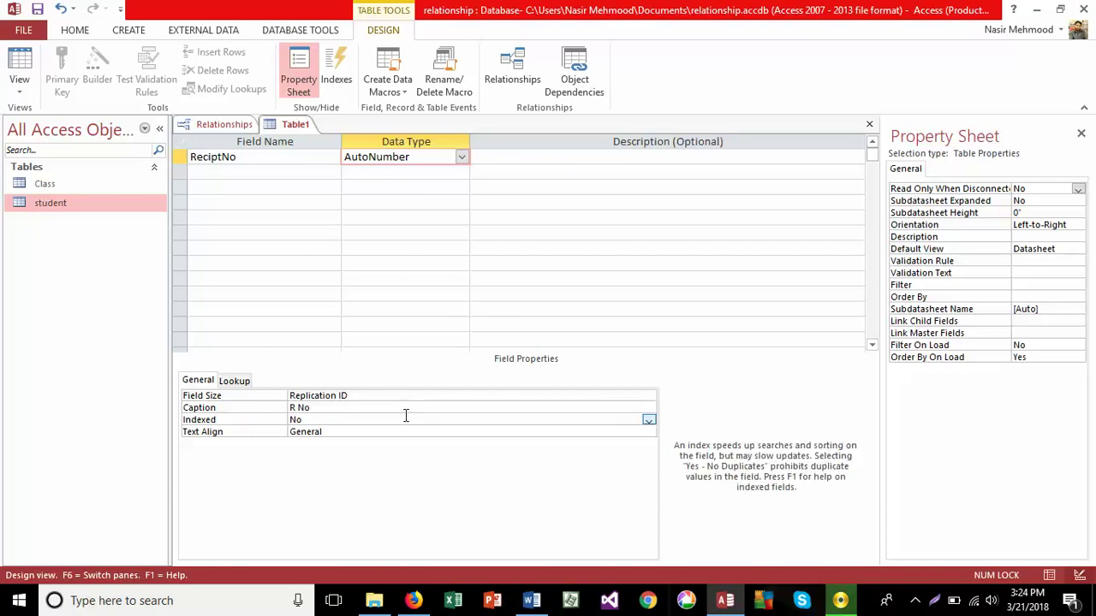
click(648, 420)
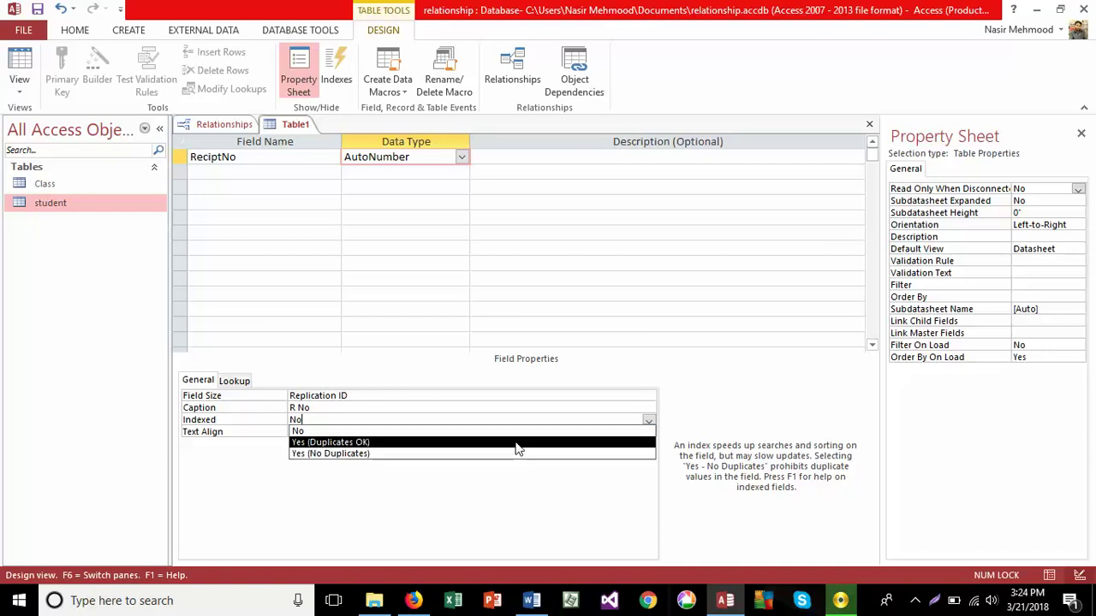
click(516, 448)
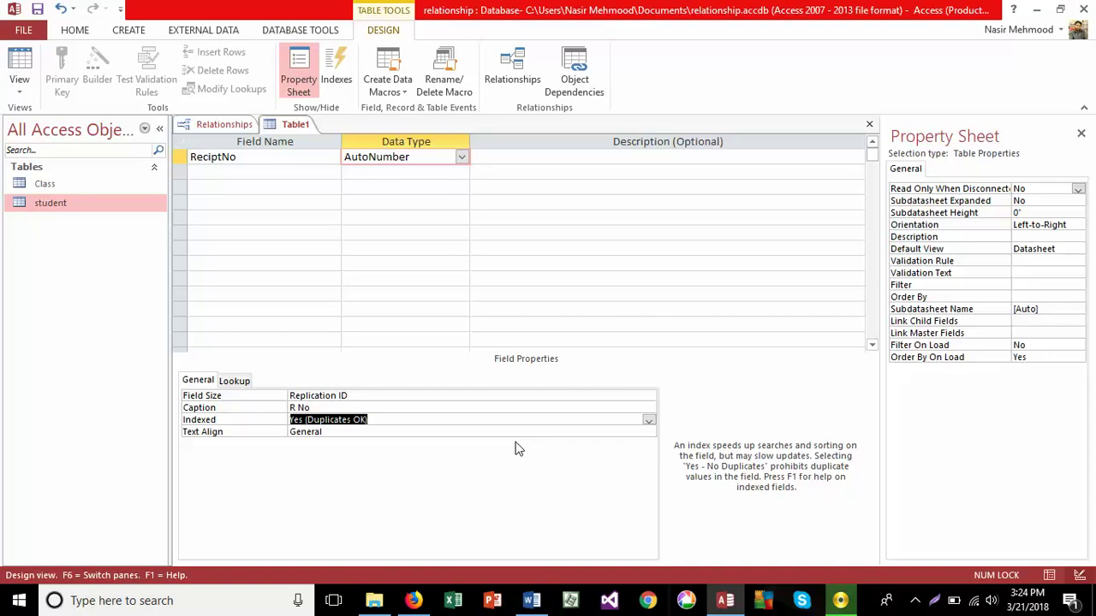
click(650, 428)
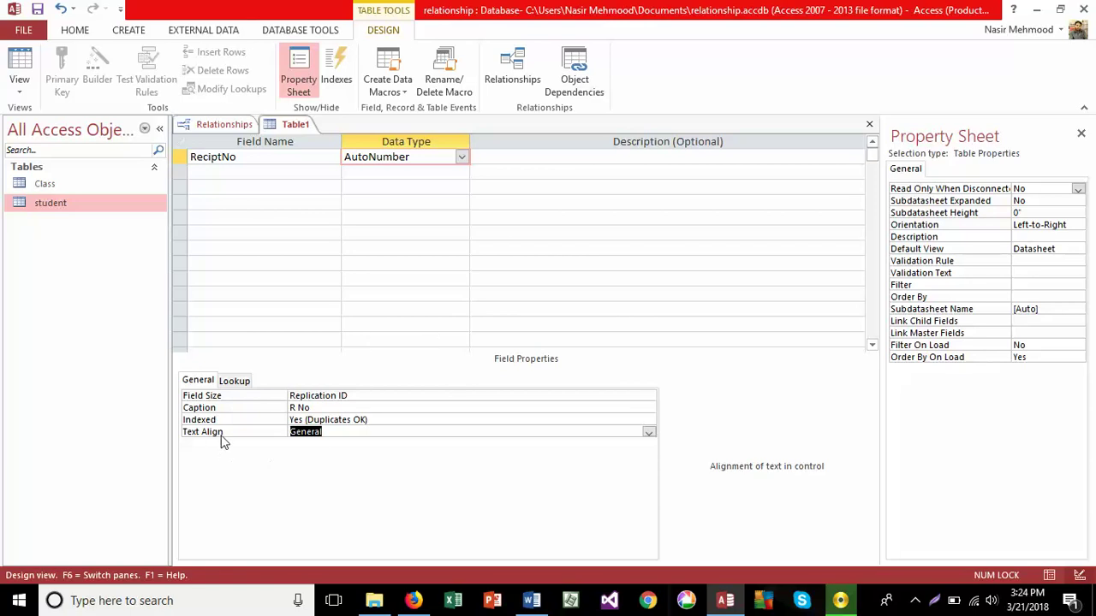
click(649, 433)
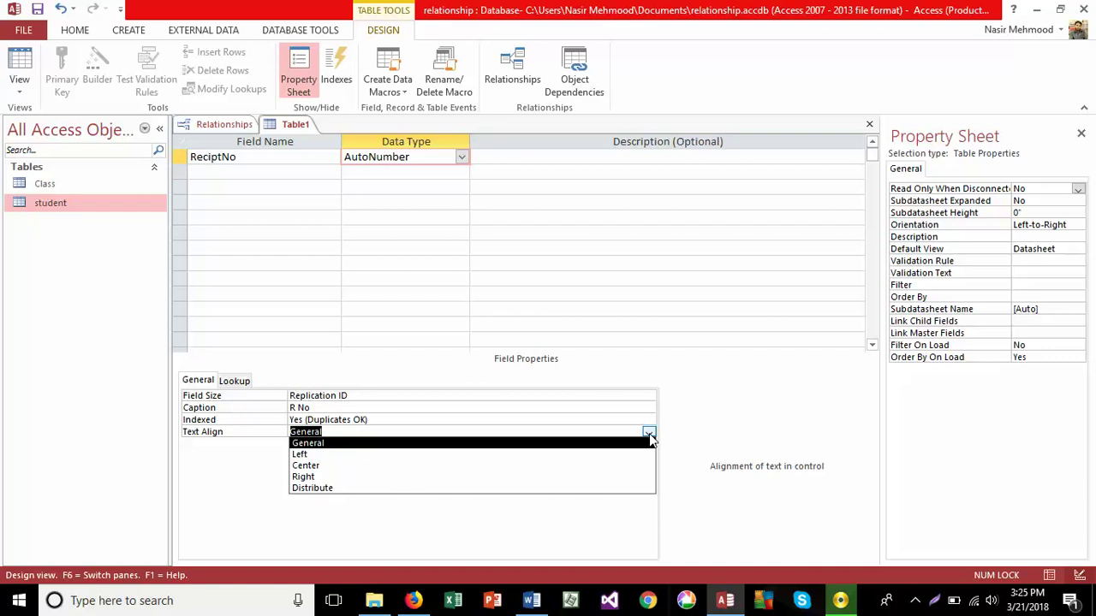
click(728, 473)
Add a second field named total_fee with the Number data type.
click(278, 168)
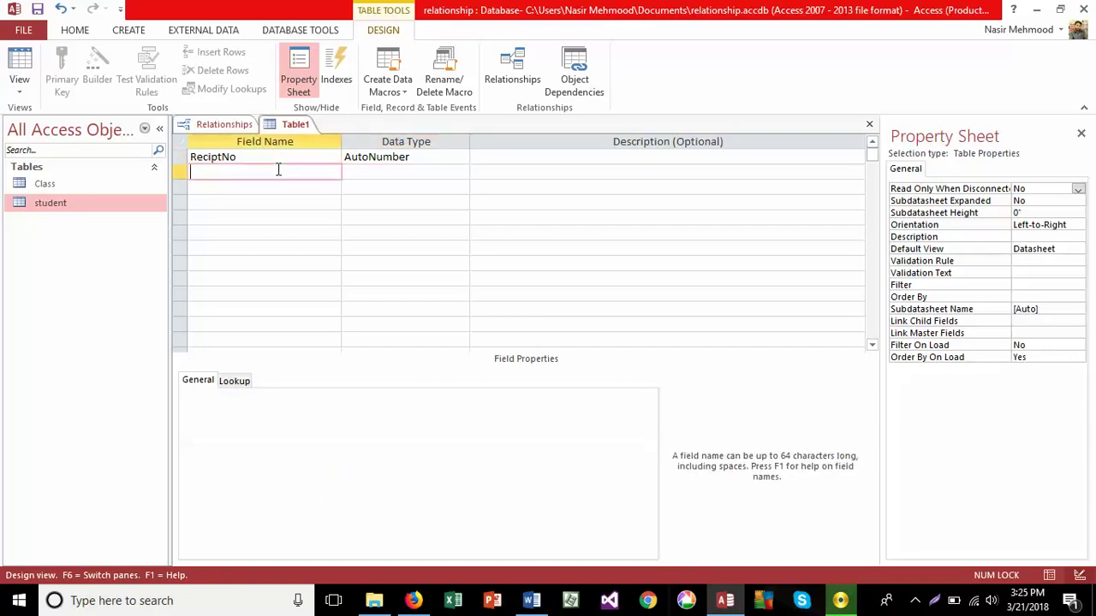
text(total)
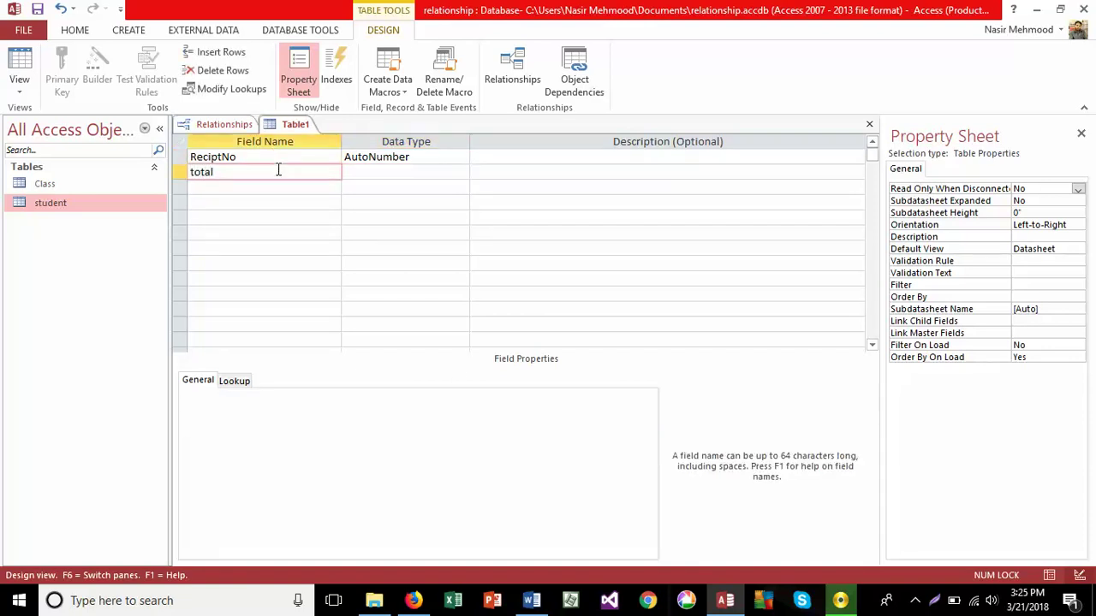
text(_fee)
key(Tab)
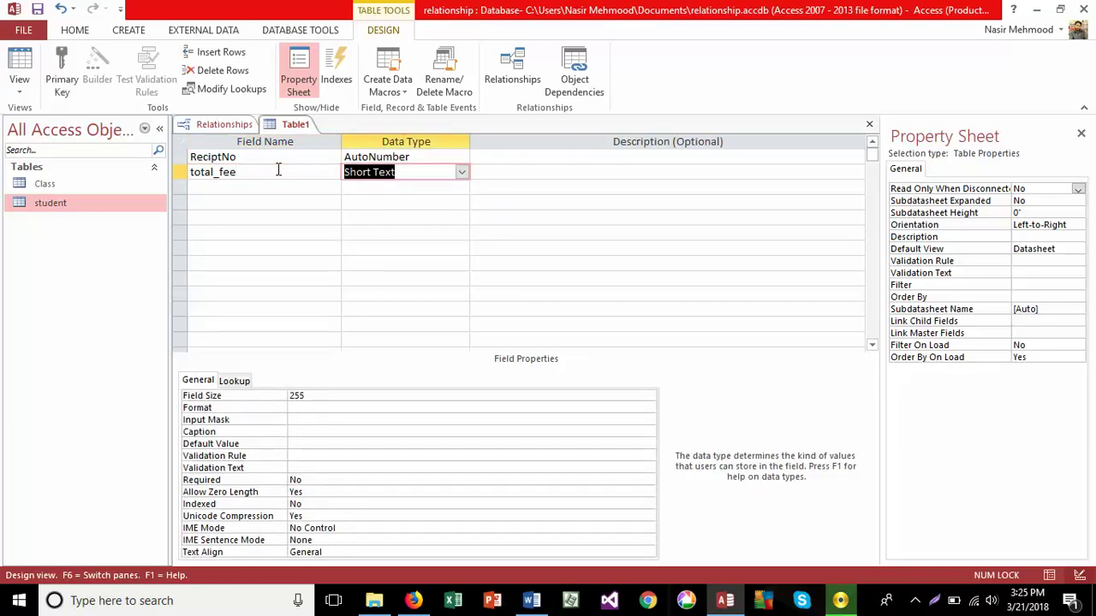
text(number)
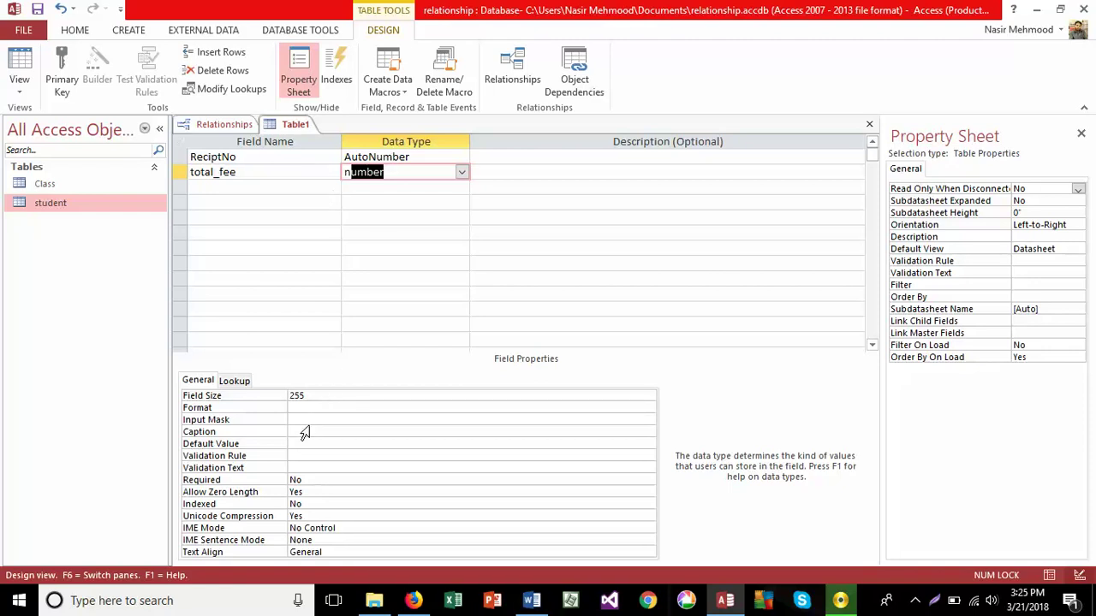
Set the total_fee field size to Integer.
double_click(323, 395)
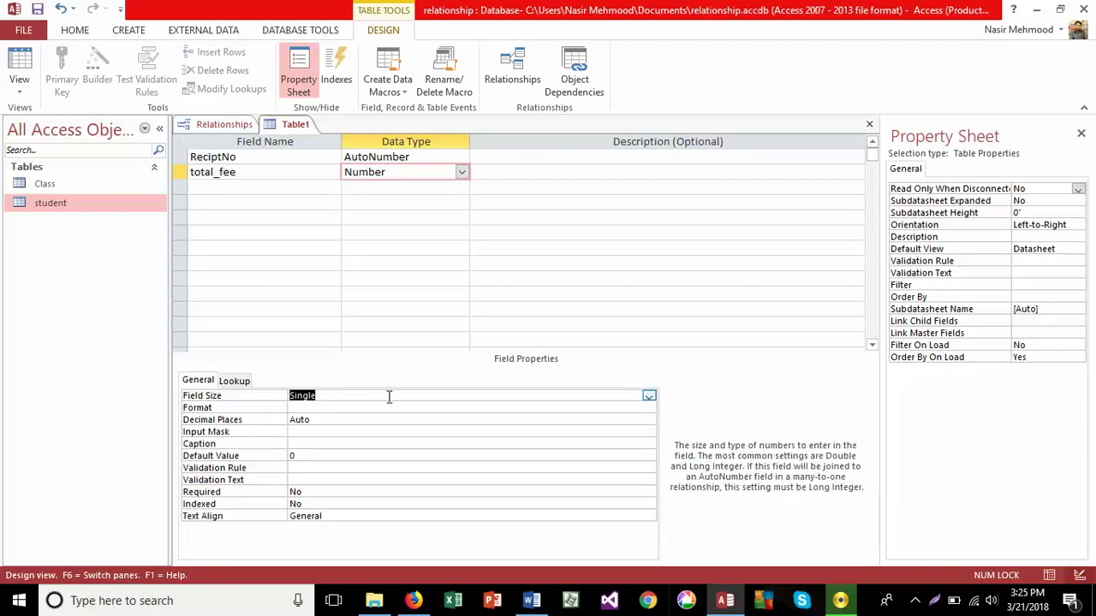
click(368, 186)
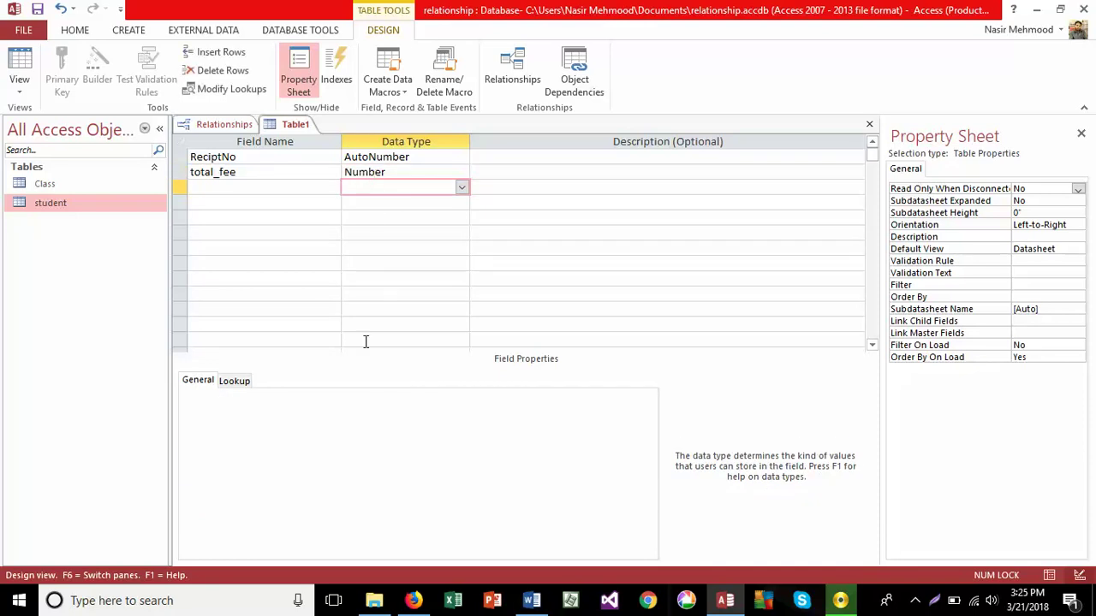
click(369, 171)
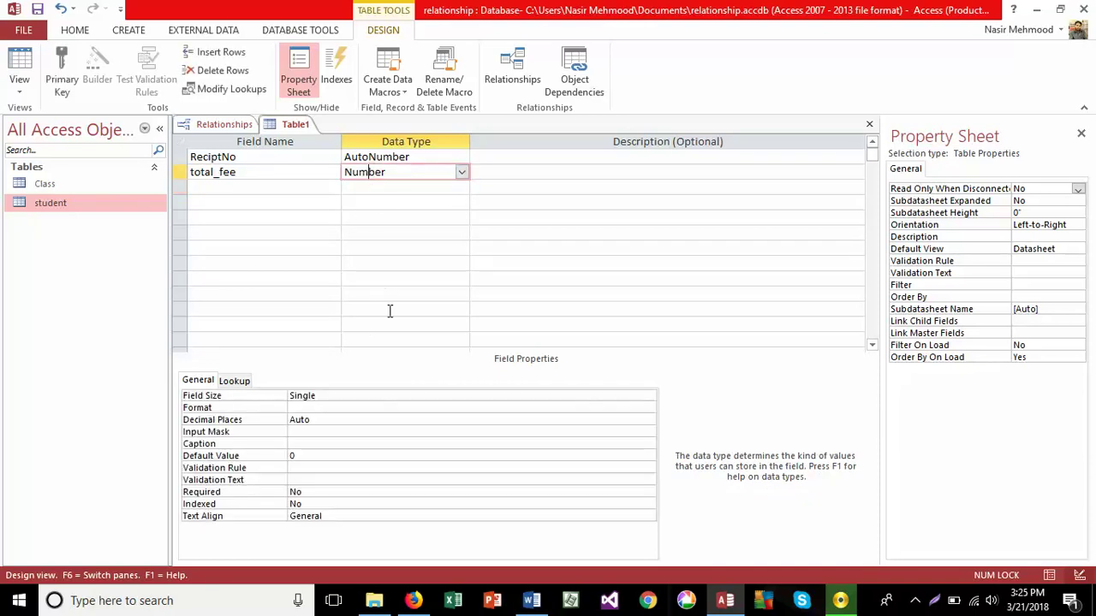
click(395, 394)
click(650, 398)
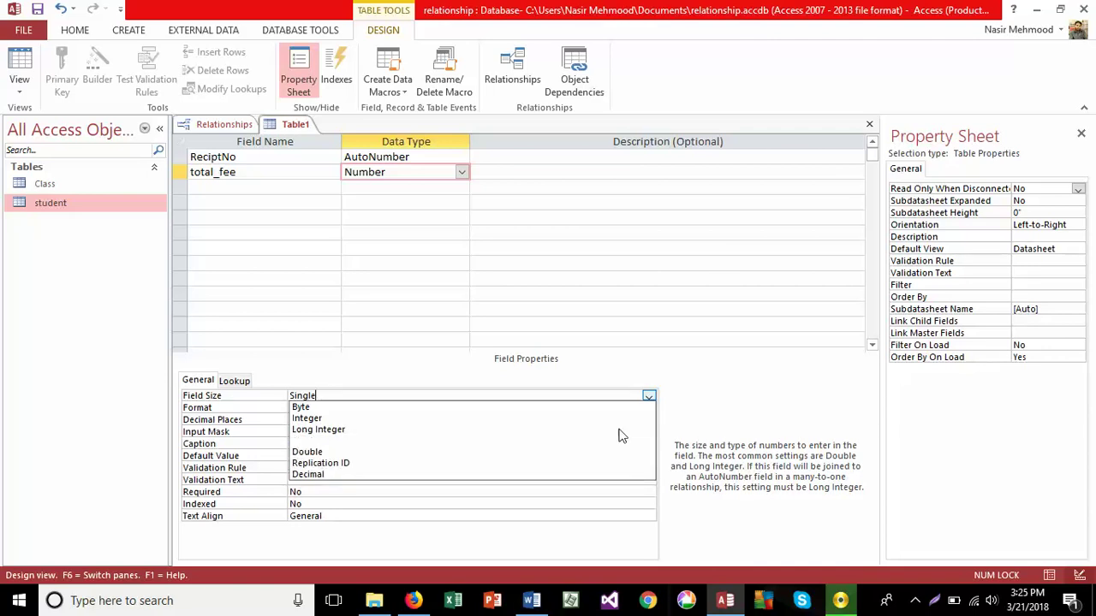
click(619, 419)
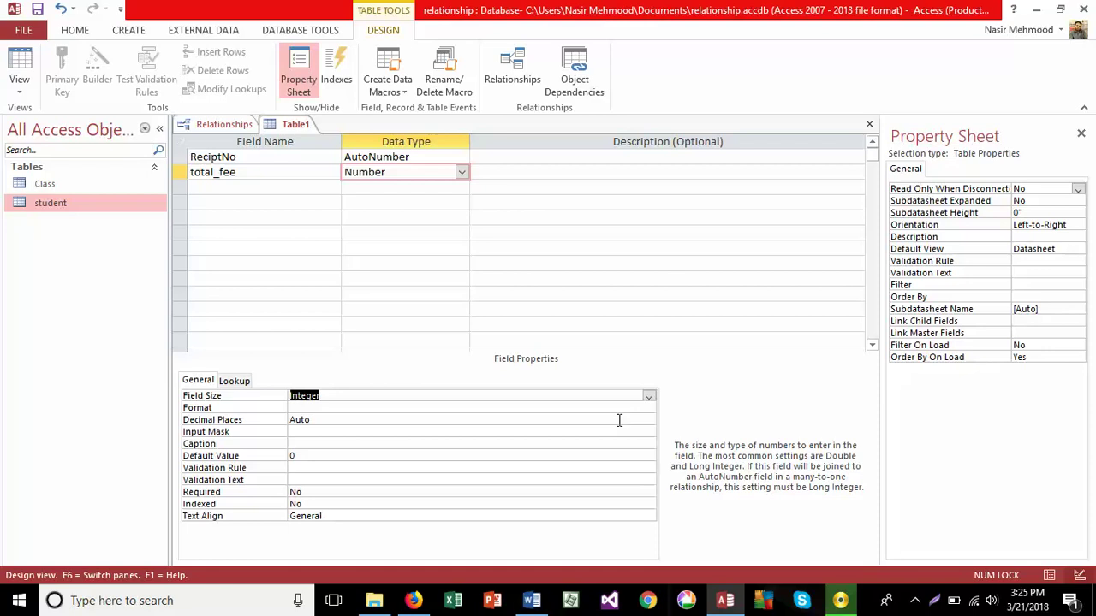
Set the display format of the total_fee field to Percent.
click(327, 409)
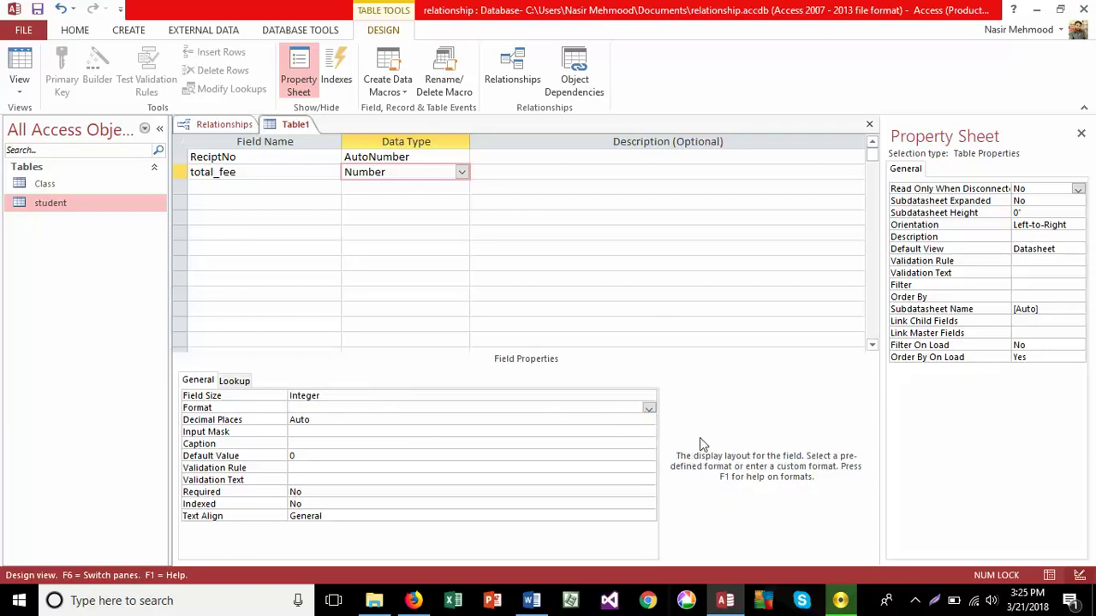
click(649, 409)
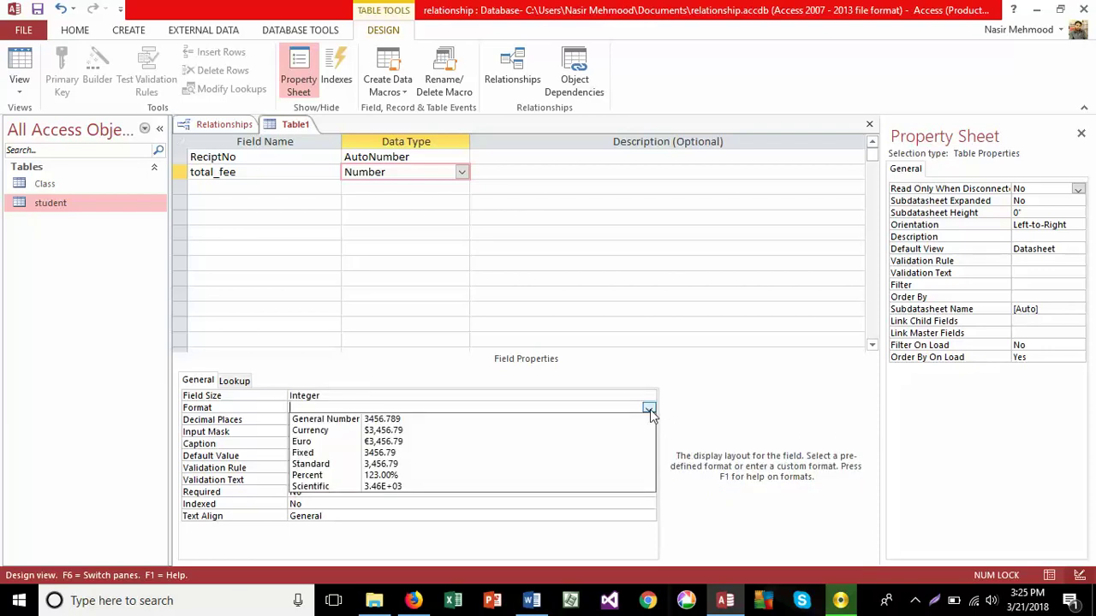
click(434, 476)
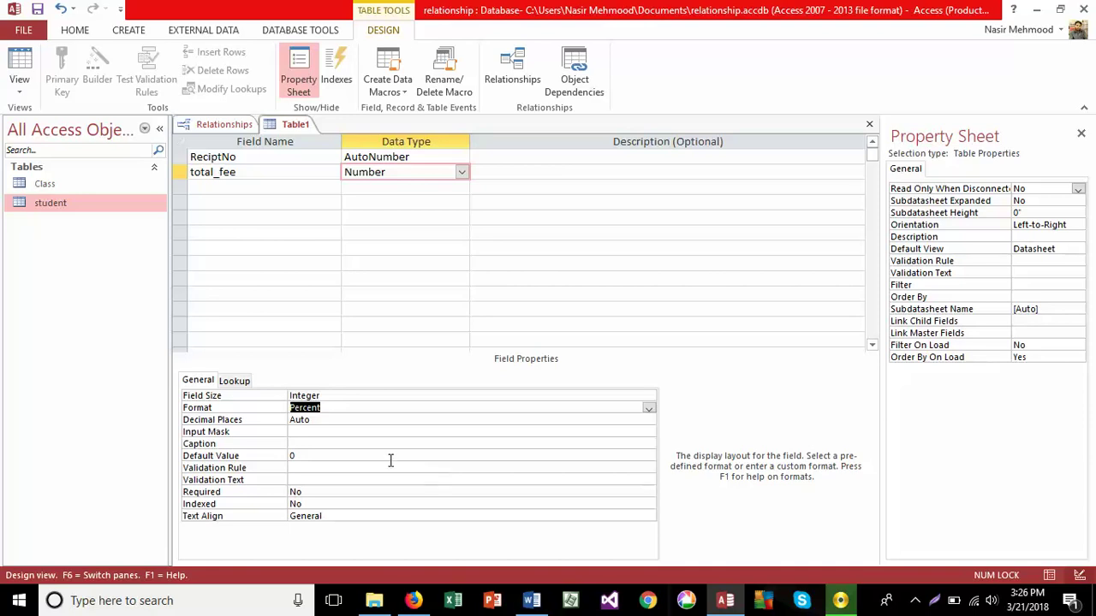
Set the total_fee field size to Double with 2 decimal places.
click(329, 425)
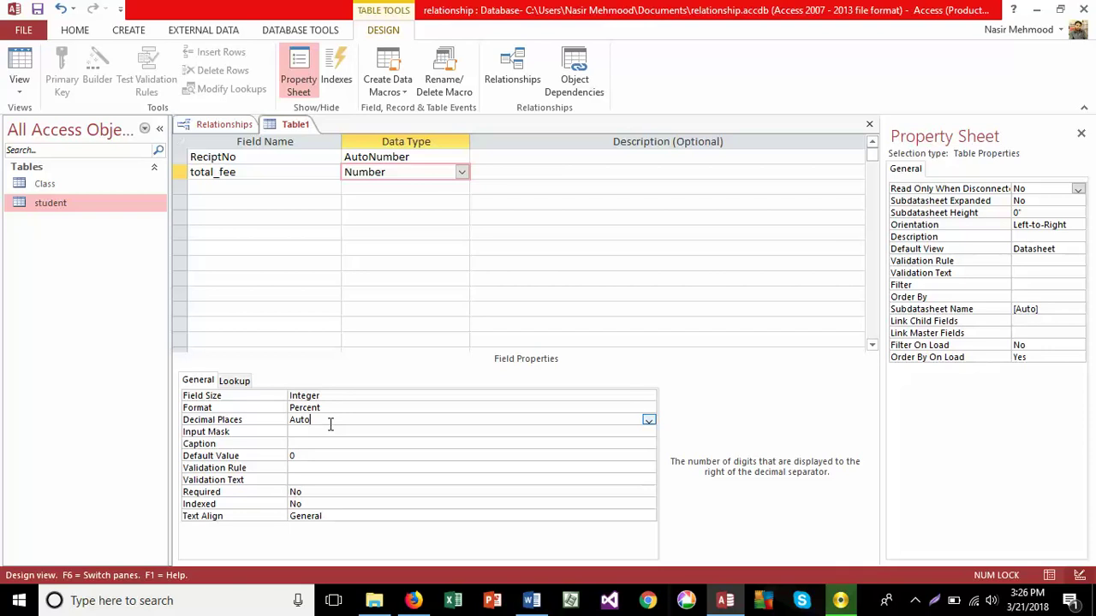
click(489, 395)
click(648, 398)
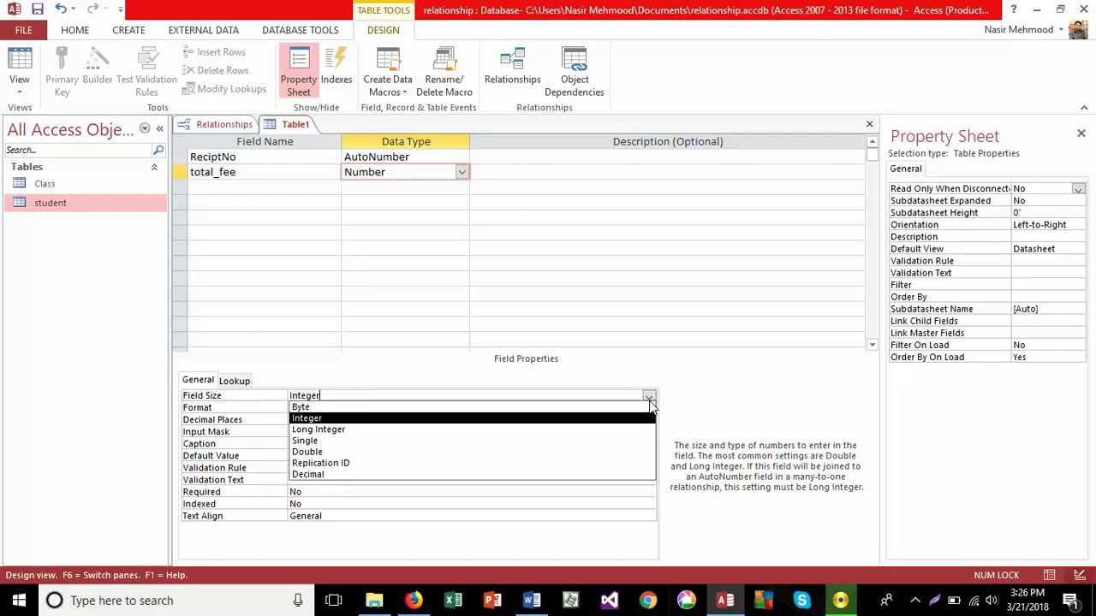
click(527, 453)
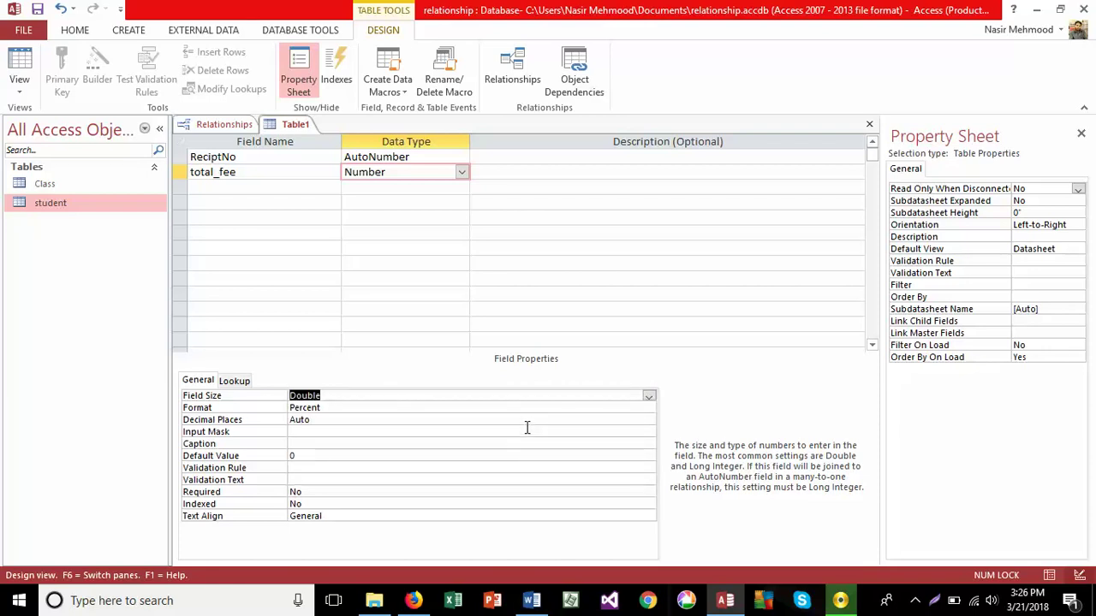
click(527, 422)
click(648, 420)
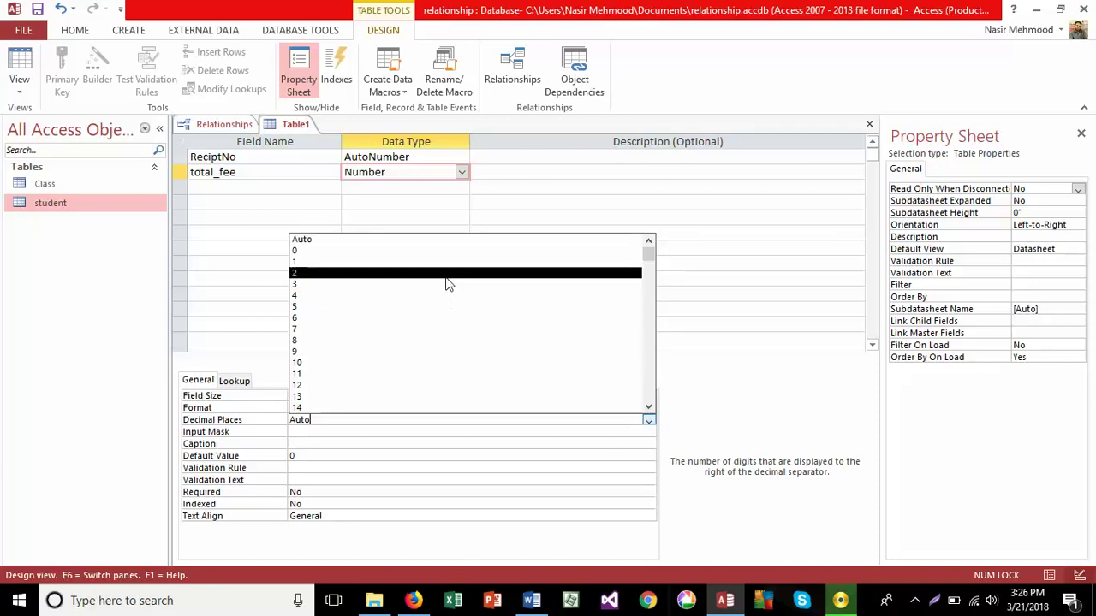
click(447, 275)
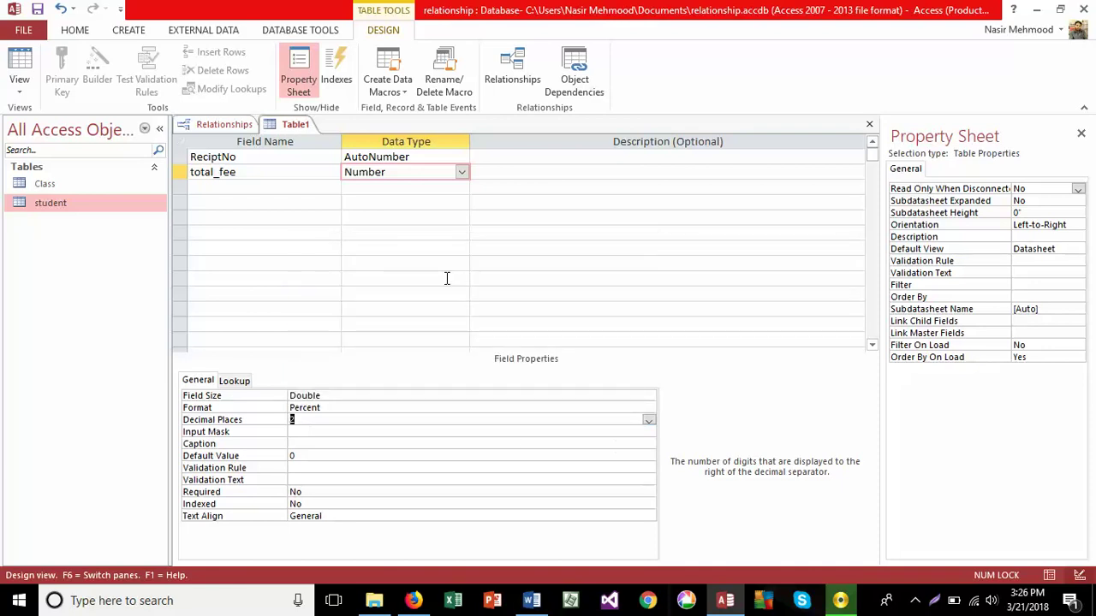
click(315, 433)
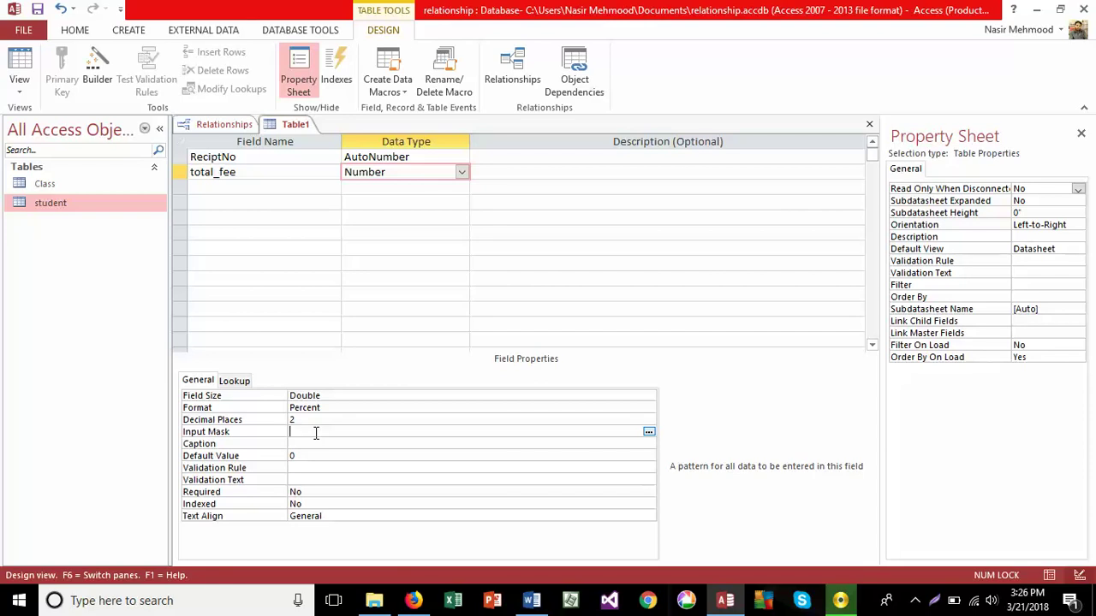
click(648, 432)
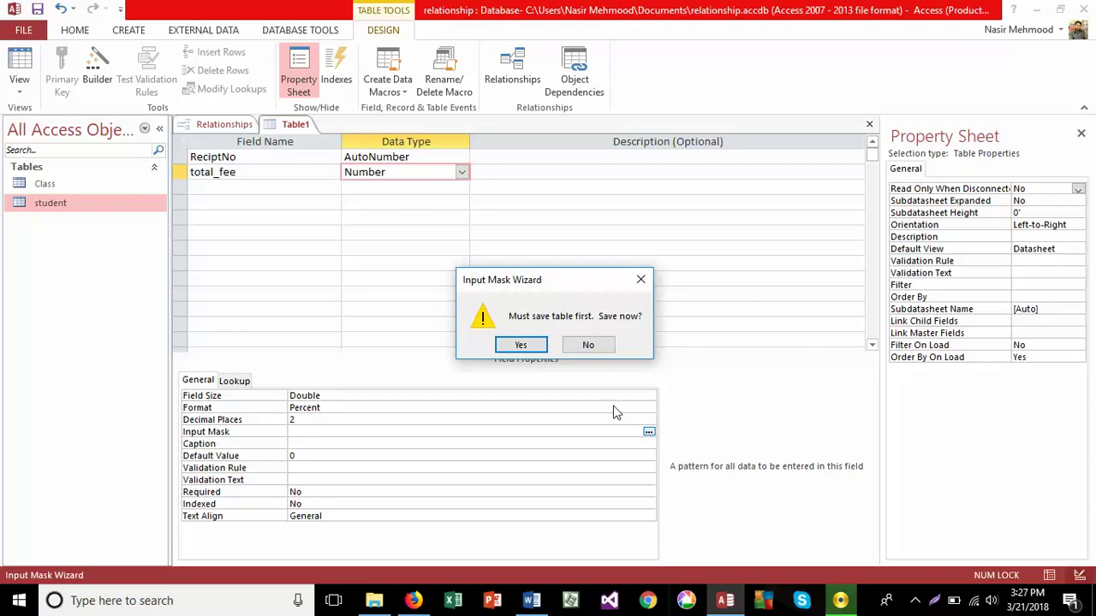
click(586, 345)
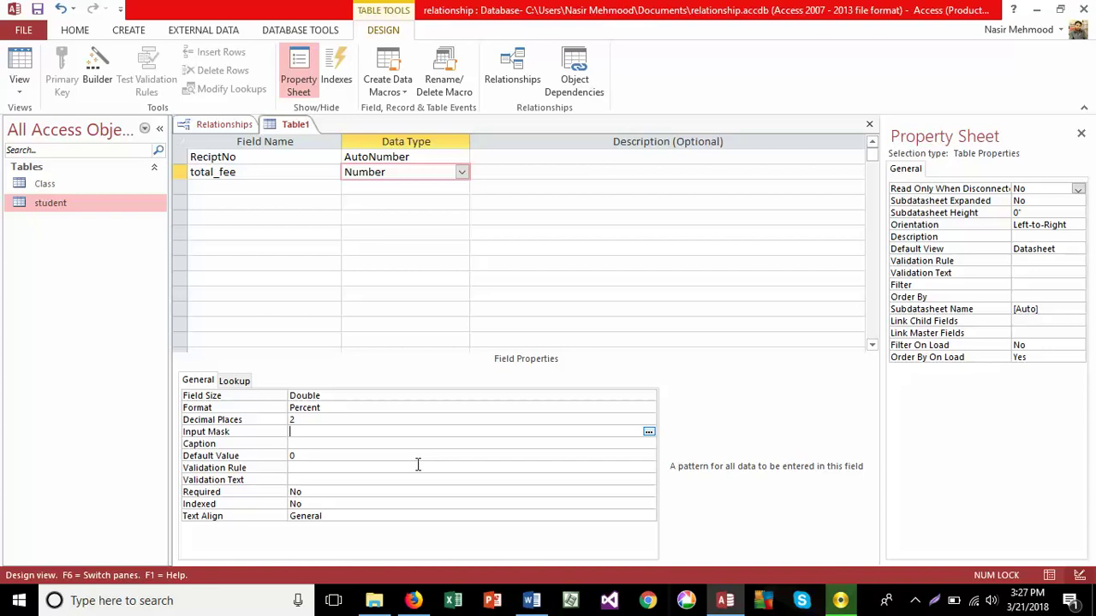
Replace the default value of the total_fee field with Nil.
click(378, 455)
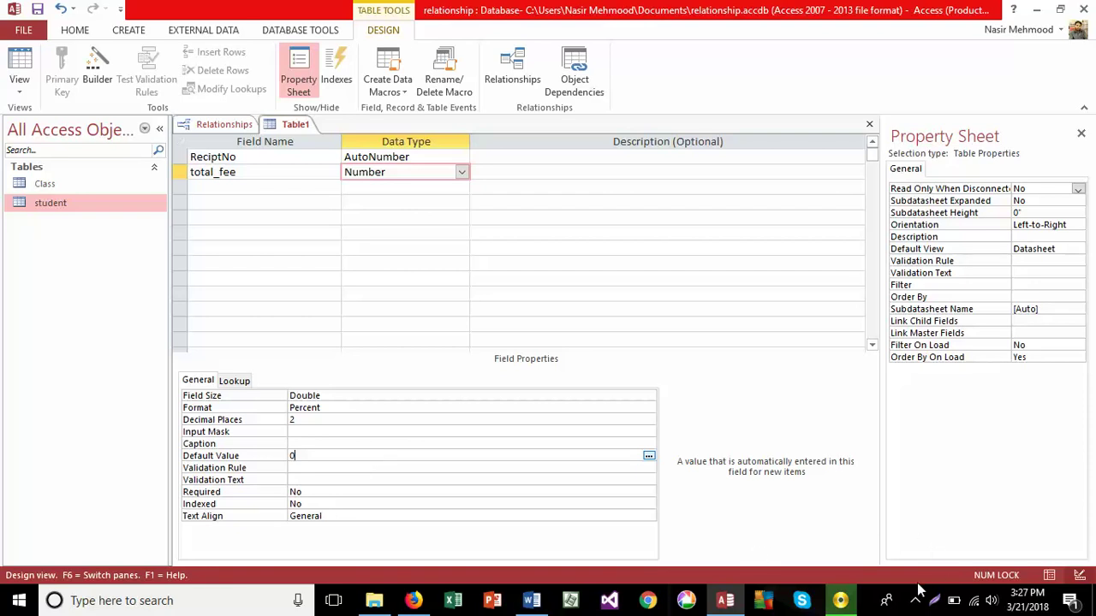
key(BackSpace)
text(Nil)
key(Return)
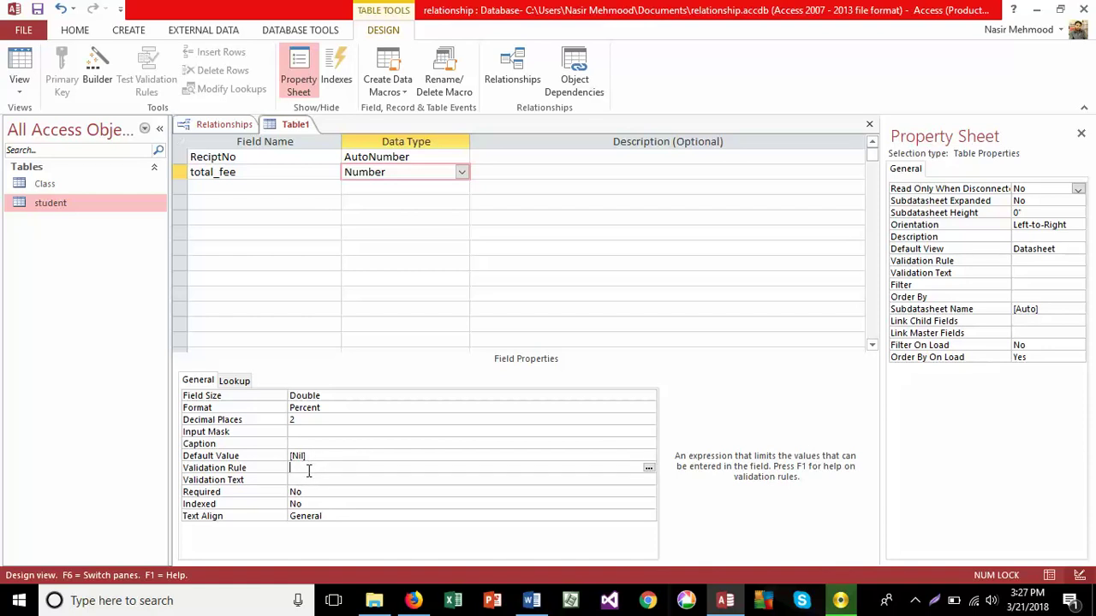
Browse the constants and comparison operators in the Expression Builder for the total_fee validation rule, and close it without entering an expression.
click(649, 469)
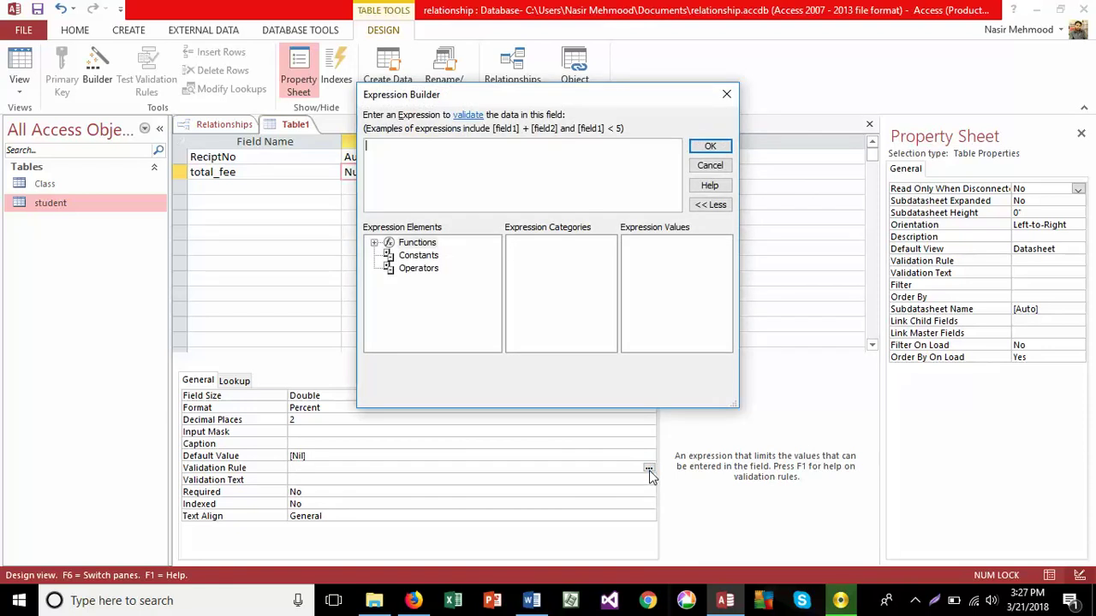
click(419, 255)
click(419, 270)
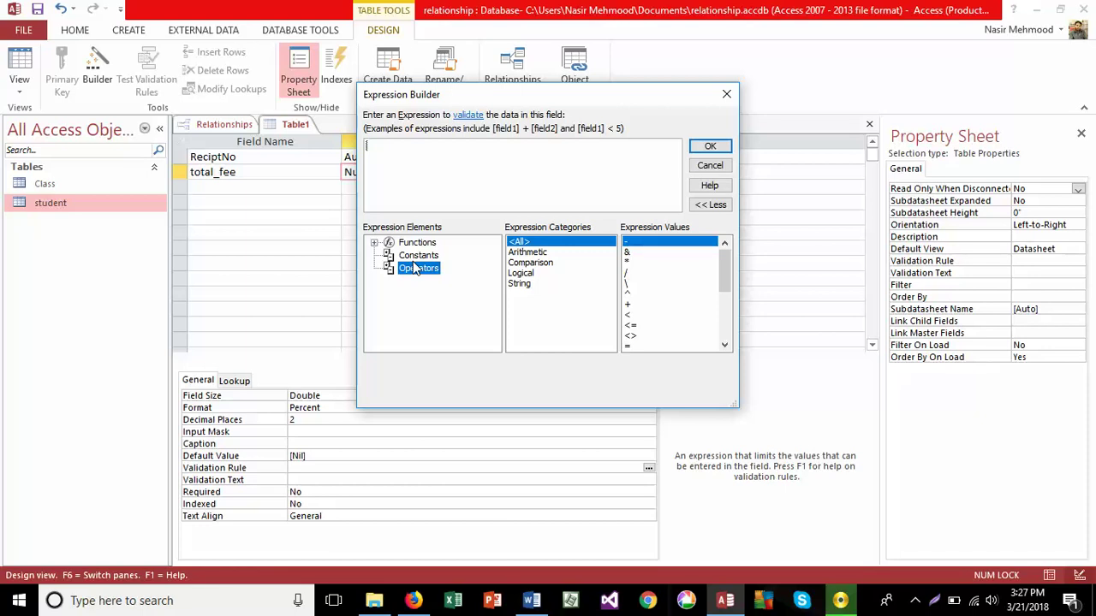
click(412, 265)
click(414, 259)
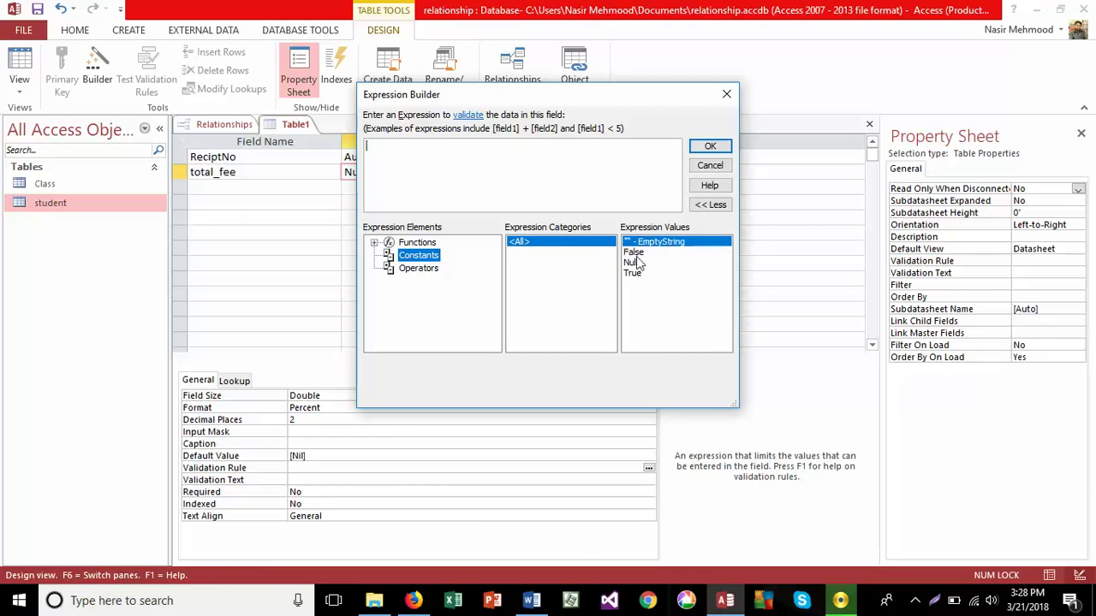
click(419, 268)
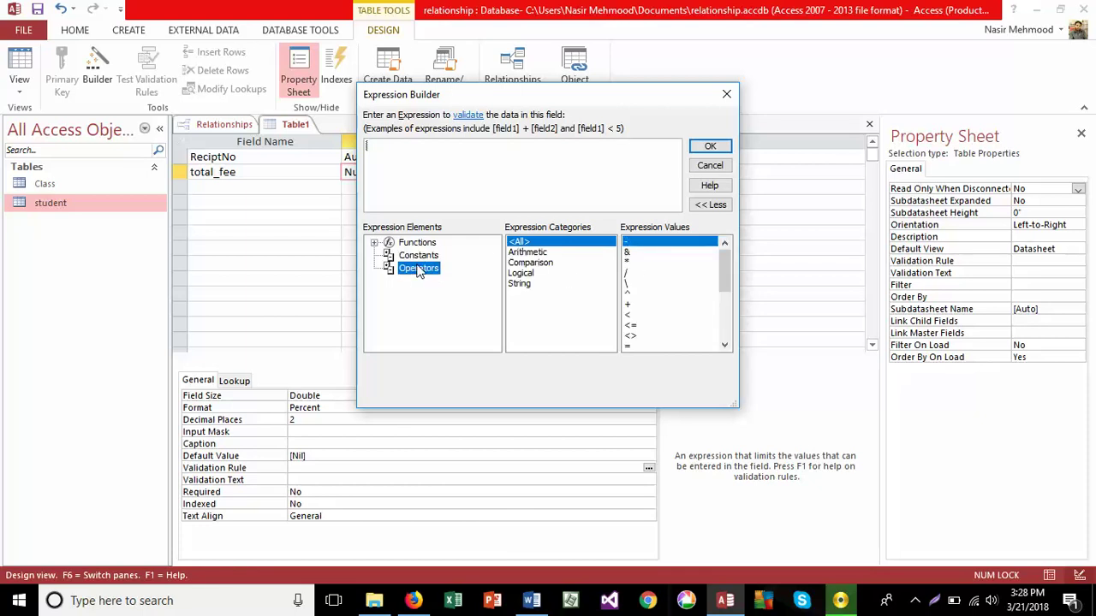
click(533, 264)
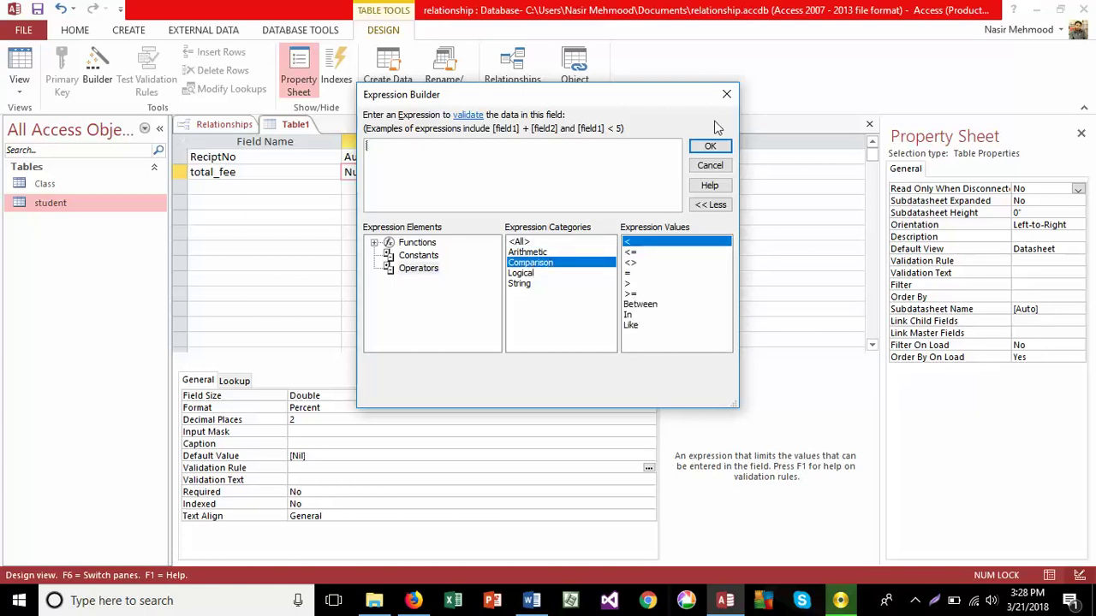
click(728, 95)
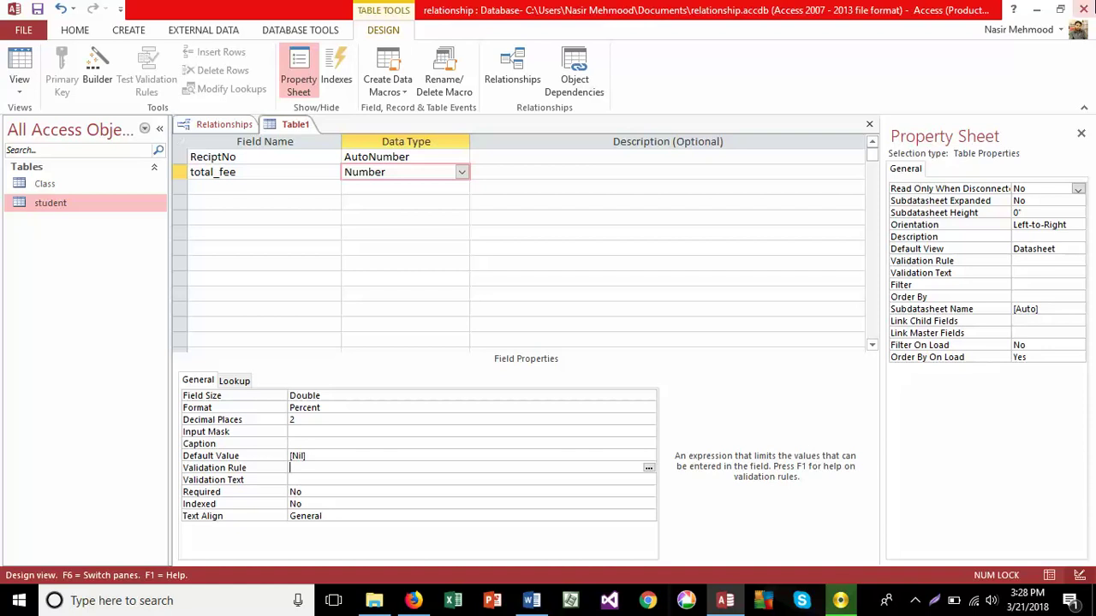
Close the relationship database and exit Access.
click(1081, 10)
click(548, 346)
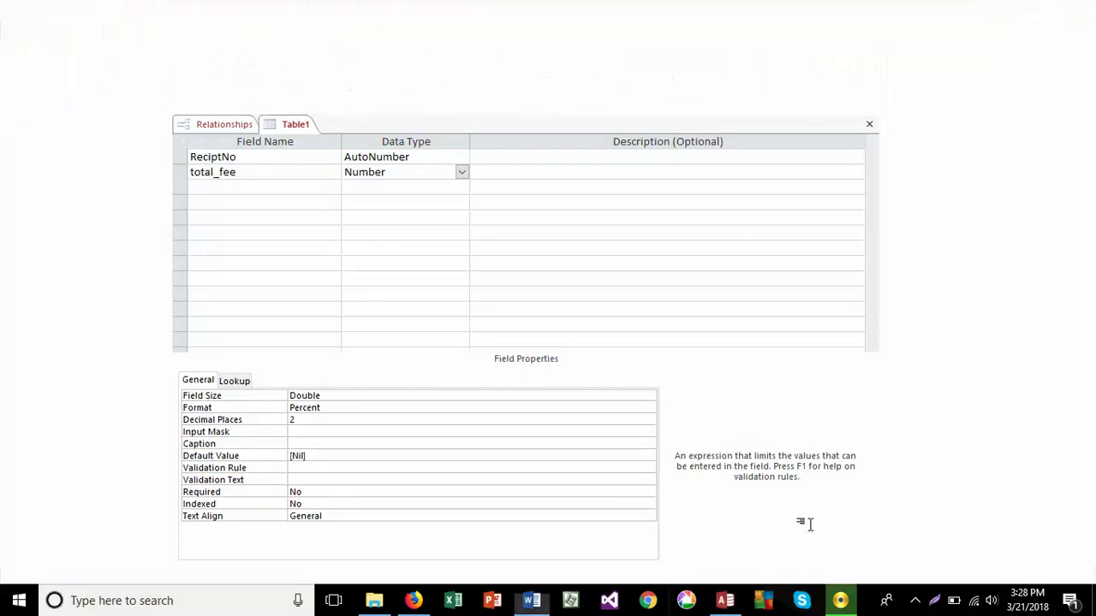